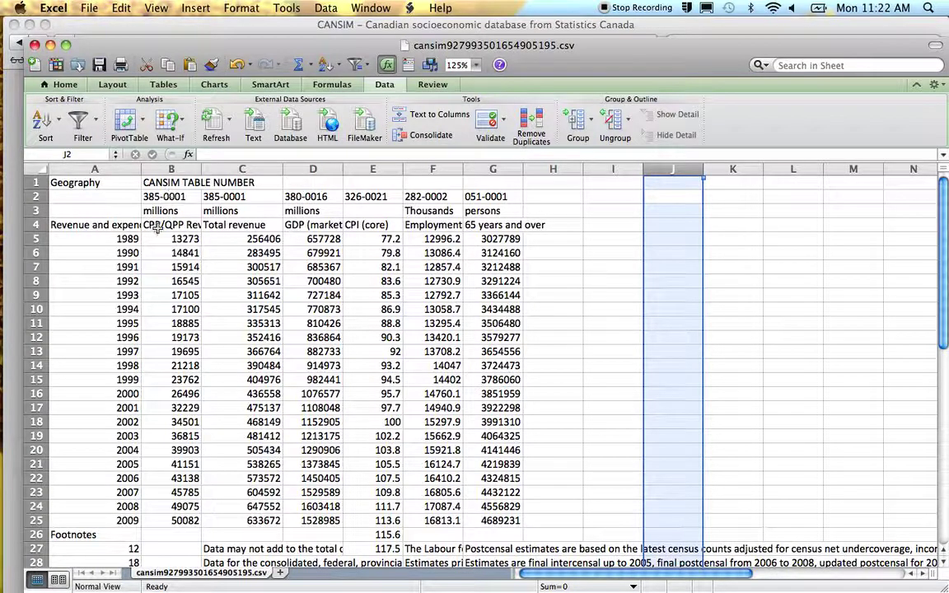
Select the CPP/QPP Revenue column from its heading down to the 2009 value.
{"action": "left_click", "coordinate": [156, 229]}
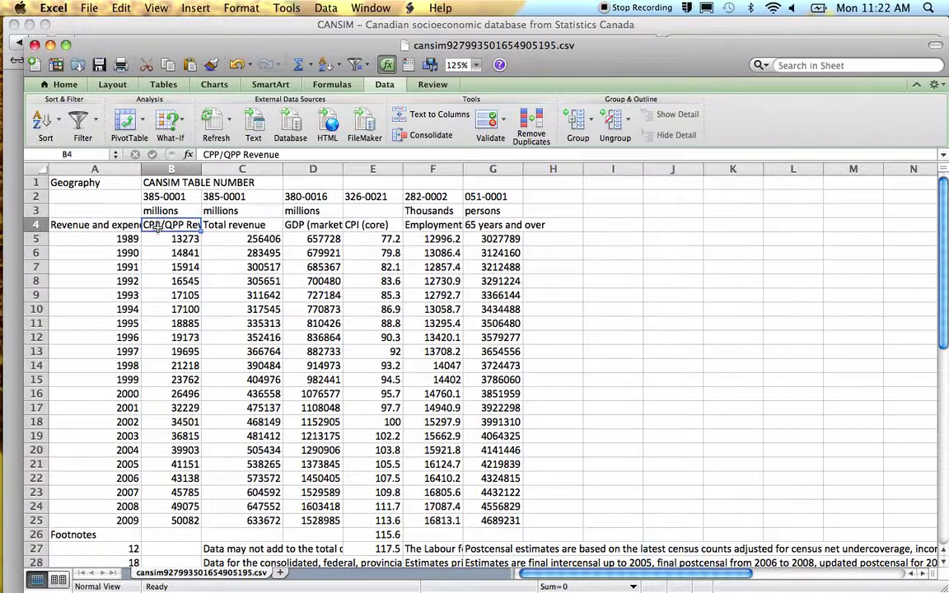
{"action": "key", "text": "shift+Down"}
{"action": "key", "text": "shift+Down"}
{"action": "key", "text": "shift+Down"}
{"action": "key", "text": "shift+Down"}
{"action": "key", "text": "shift+Down"}
{"action": "key", "text": "shift+Down"}
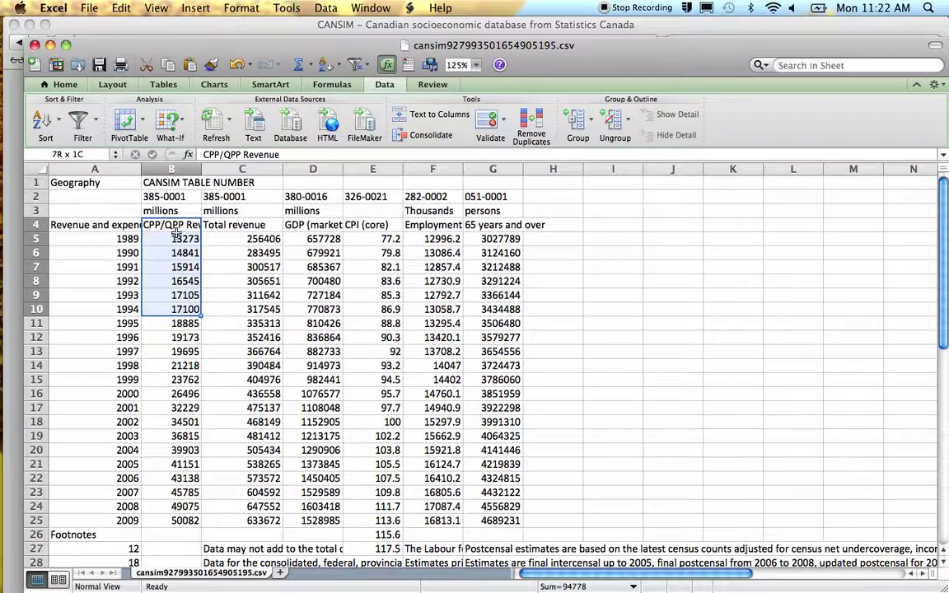
{"action": "key", "text": "shift+Down"}
{"action": "key", "text": "shift+Down"}
{"action": "key", "text": "shift+Down"}
{"action": "key", "text": "shift+Down"}
{"action": "key", "text": "shift+Down"}
{"action": "key", "text": "shift+Down"}
{"action": "key", "text": "shift+Down"}
{"action": "key", "text": "shift+Down"}
{"action": "key", "text": "shift+Down"}
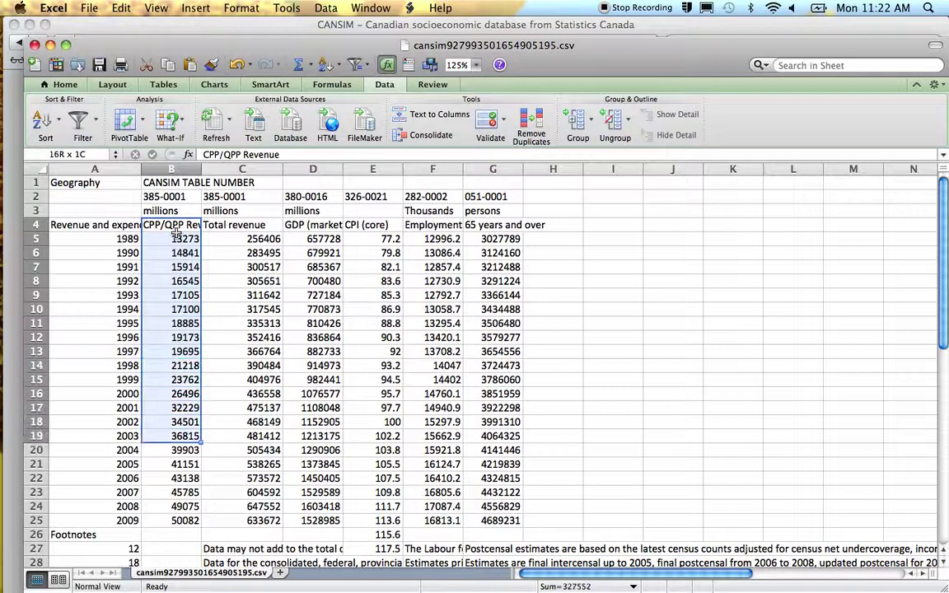
{"action": "key", "text": "shift+Down"}
{"action": "key", "text": "shift+Down"}
{"action": "key", "text": "shift+Down"}
{"action": "key", "text": "shift+Down"}
{"action": "key", "text": "shift+Down"}
{"action": "key", "text": "shift+Down"}
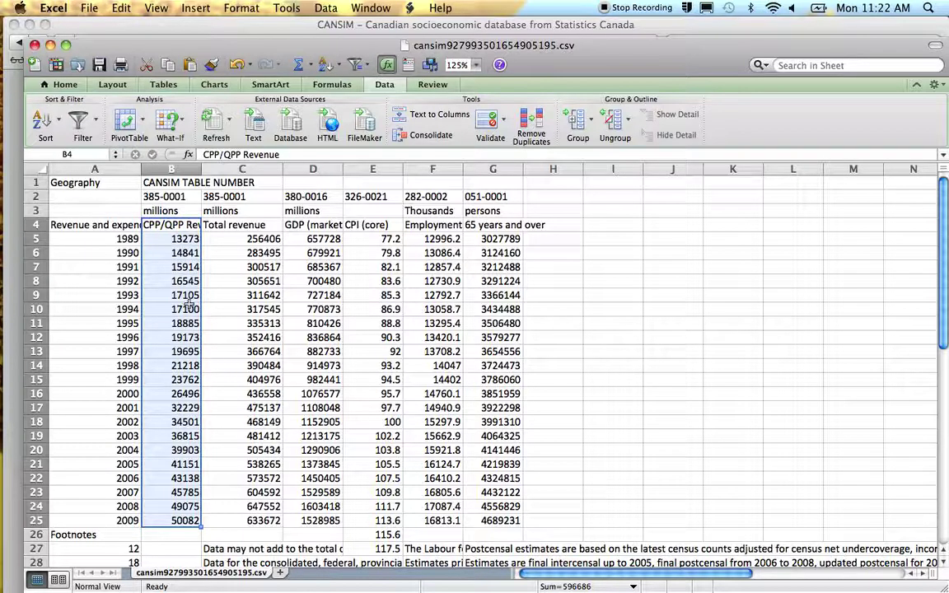
Review the row 2 table numbers and copy the senior population number 051-0001.
{"action": "left_click", "coordinate": [170, 196]}
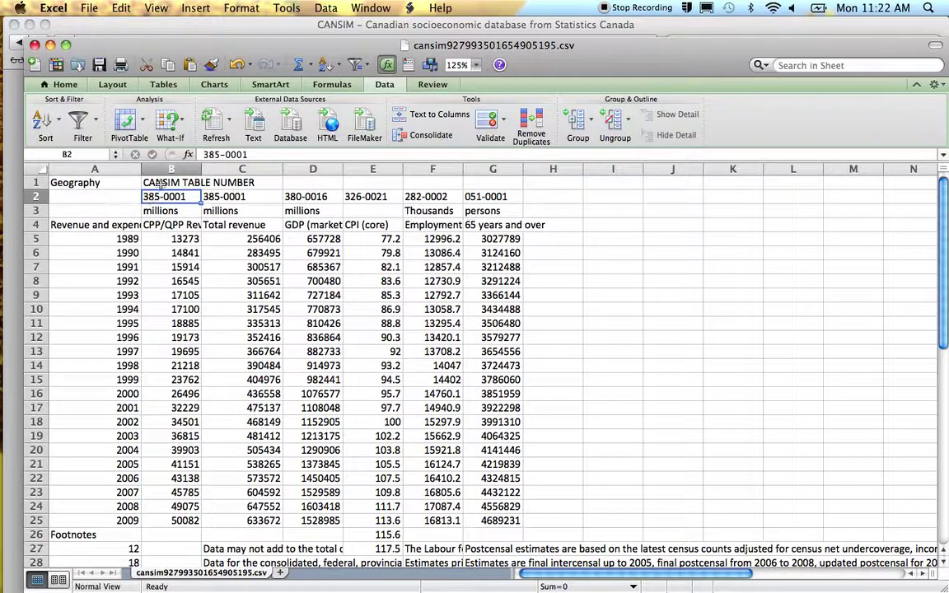
{"action": "left_click", "coordinate": [225, 197]}
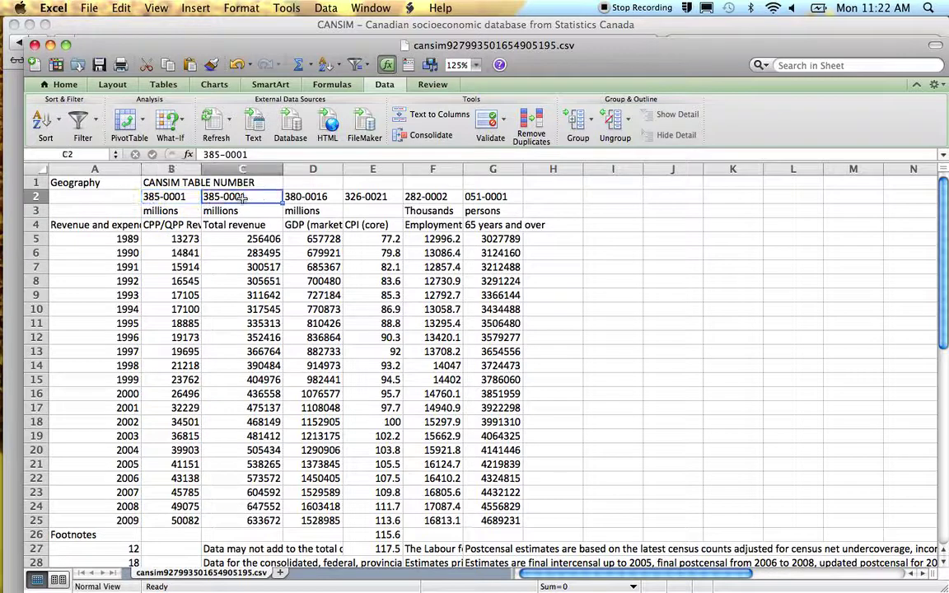
{"action": "left_click", "coordinate": [325, 198]}
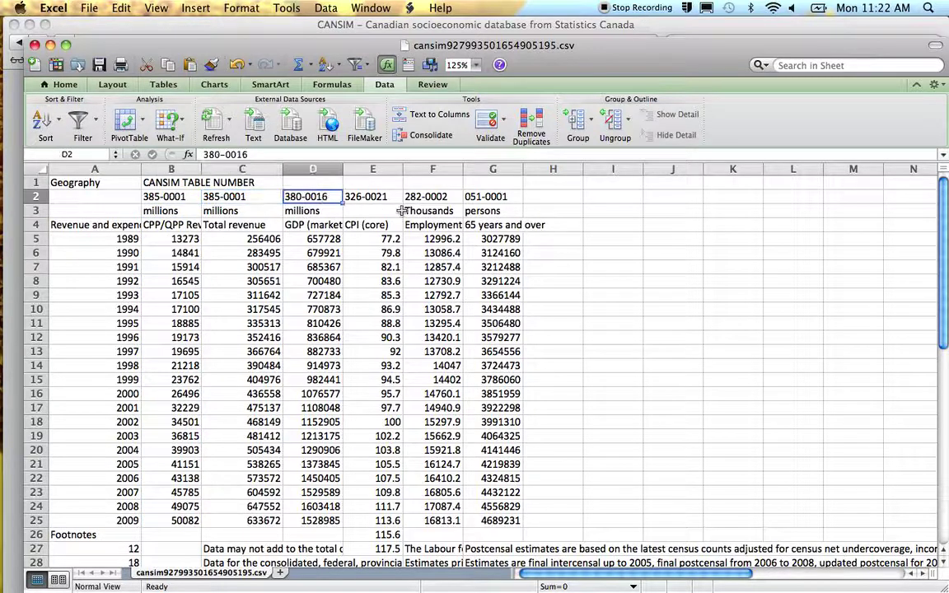
{"action": "left_click", "coordinate": [367, 197]}
{"action": "left_click", "coordinate": [425, 197]}
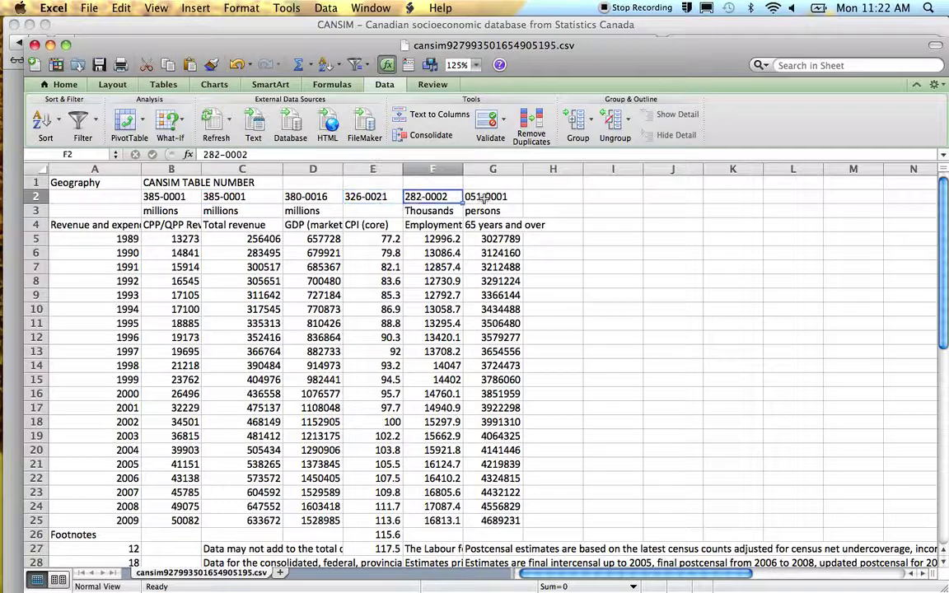
{"action": "left_click", "coordinate": [488, 196]}
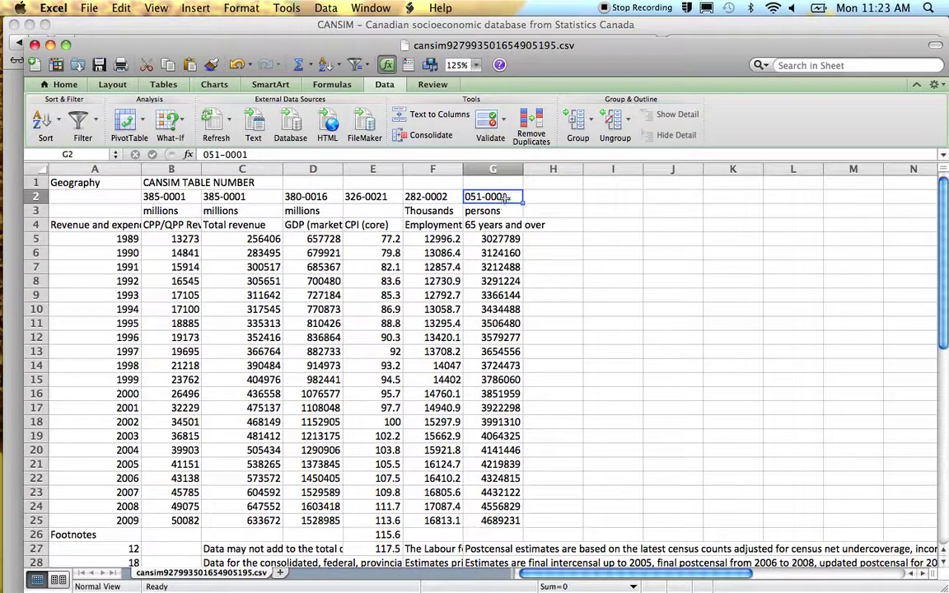
{"action": "key", "text": "super+c"}
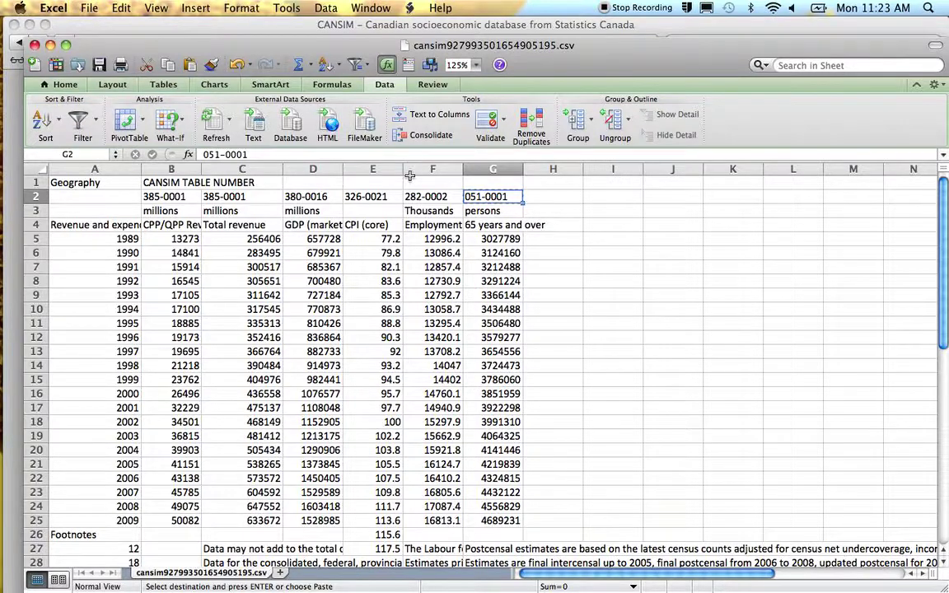
{"action": "key", "text": "F9"}
Search CANSIM for table 051-0001.
{"action": "left_click", "coordinate": [450, 208]}
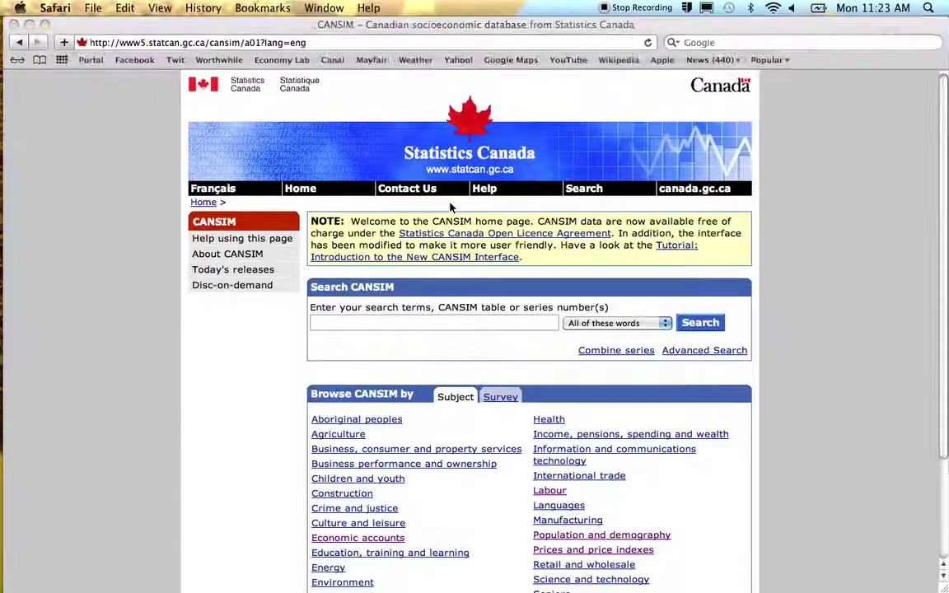
{"action": "left_click", "coordinate": [337, 326]}
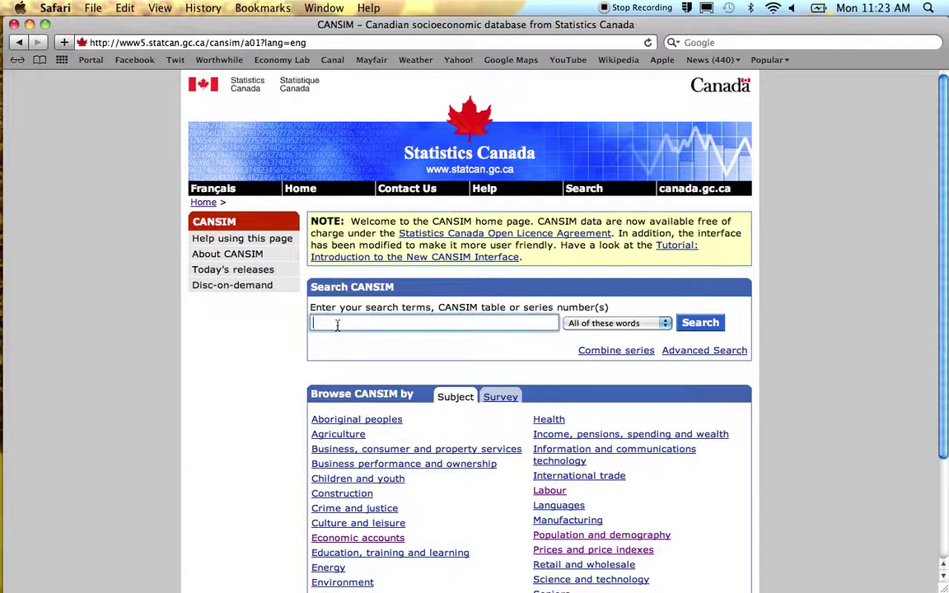
{"action": "type", "text": "051-0001"}
{"action": "left_click", "coordinate": [695, 324]}
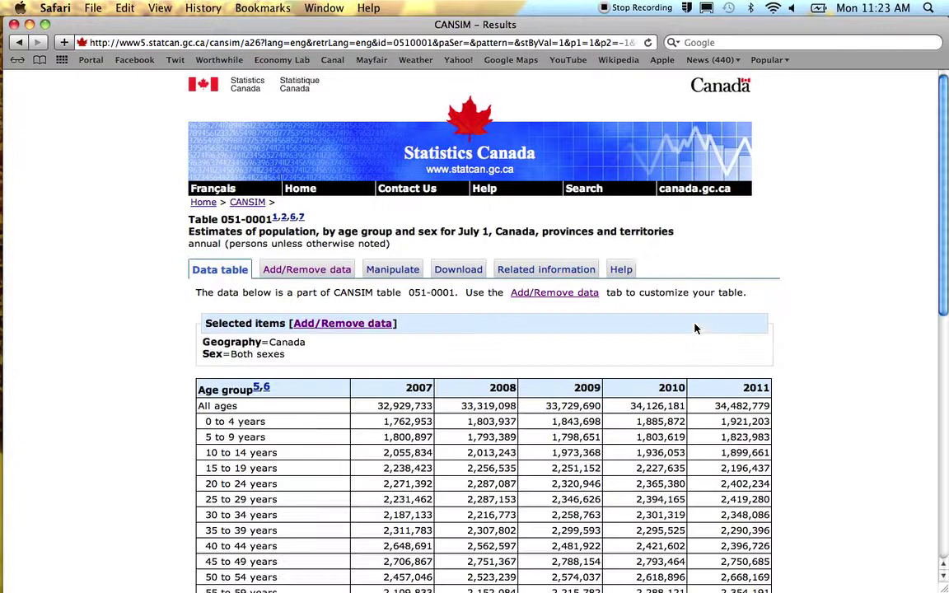
Add the 65 years and over age group to table 051-0001's data selection.
{"action": "left_click", "coordinate": [300, 272]}
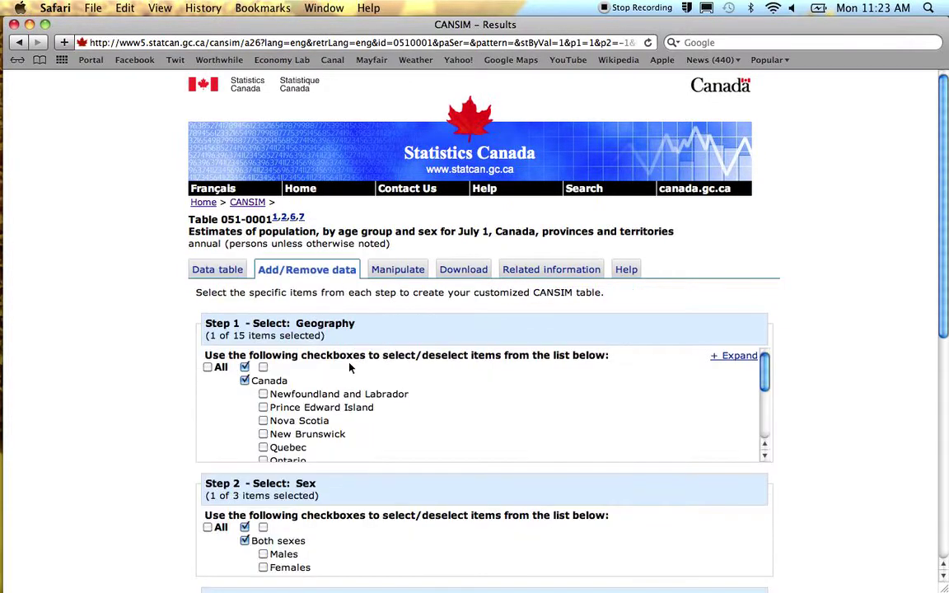
{"action": "scroll", "coordinate": [349, 369], "scroll_direction": "down", "scroll_amount": 5}
{"action": "scroll", "coordinate": [313, 387], "scroll_direction": "down", "scroll_amount": 3}
{"action": "scroll", "coordinate": [316, 522], "scroll_direction": "down", "scroll_amount": 10}
{"action": "scroll", "coordinate": [315, 521], "scroll_direction": "down", "scroll_amount": 2}
{"action": "scroll", "coordinate": [316, 522], "scroll_direction": "down", "scroll_amount": 8}
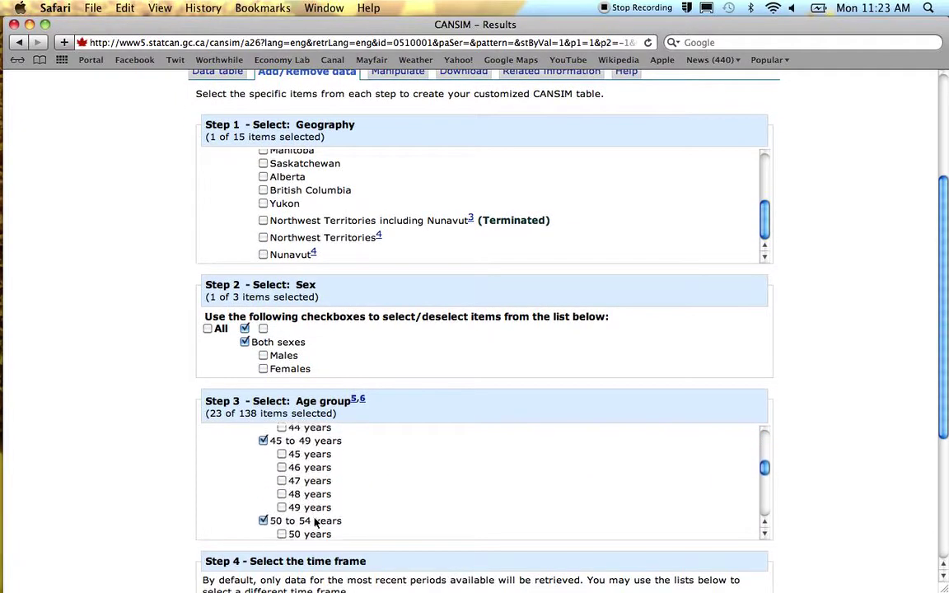
{"action": "scroll", "coordinate": [316, 521], "scroll_direction": "down", "scroll_amount": 10}
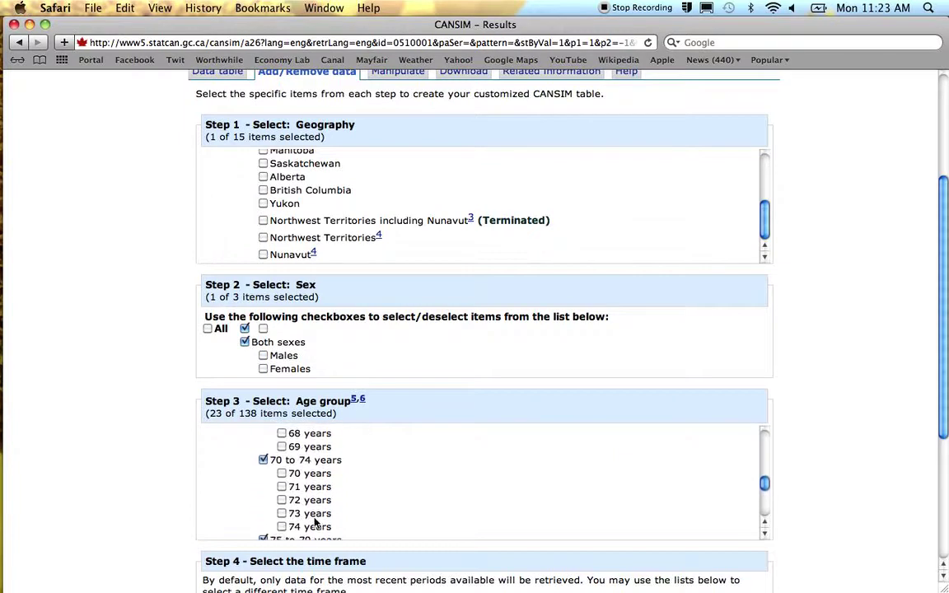
{"action": "scroll", "coordinate": [316, 522], "scroll_direction": "down", "scroll_amount": 12}
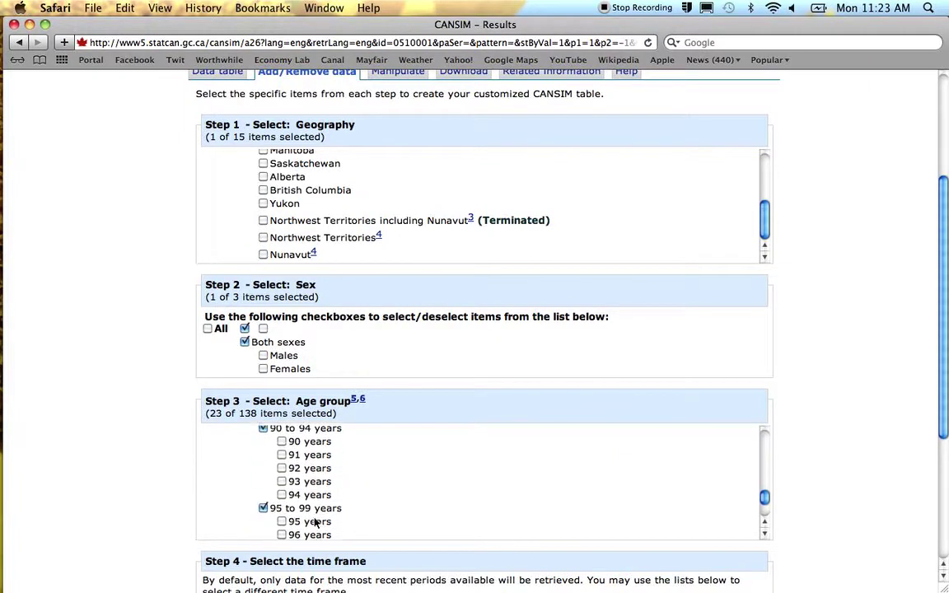
{"action": "scroll", "coordinate": [316, 522], "scroll_direction": "up", "scroll_amount": 2}
{"action": "scroll", "coordinate": [316, 522], "scroll_direction": "up", "scroll_amount": 2}
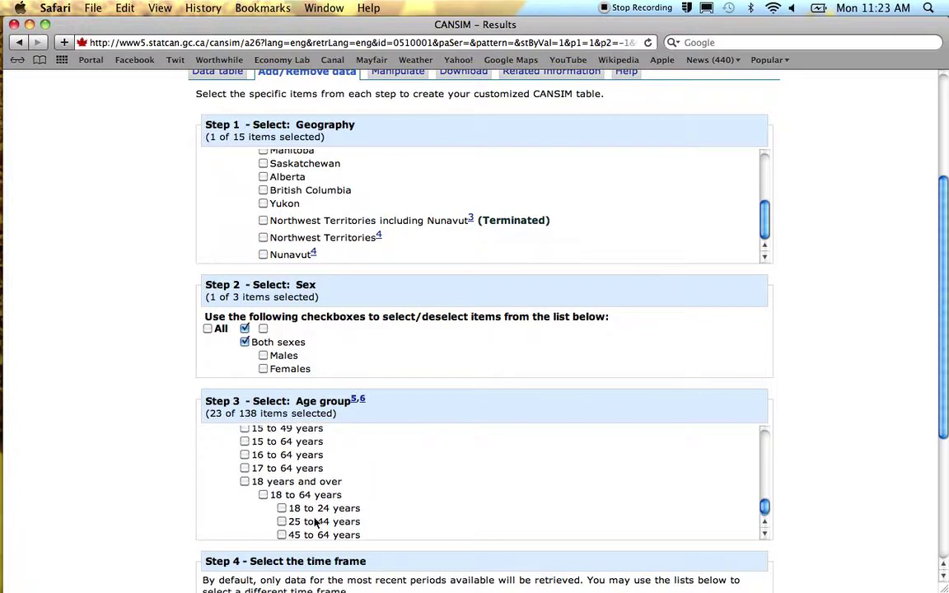
{"action": "scroll", "coordinate": [315, 521], "scroll_direction": "down", "scroll_amount": 5}
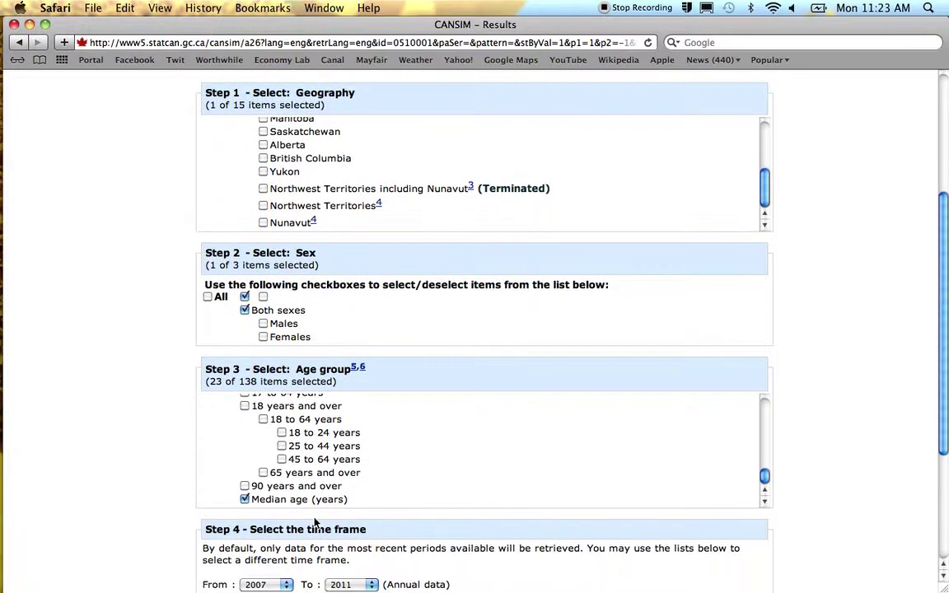
{"action": "scroll", "coordinate": [315, 522], "scroll_direction": "up", "scroll_amount": 5}
{"action": "scroll", "coordinate": [315, 521], "scroll_direction": "up", "scroll_amount": 5}
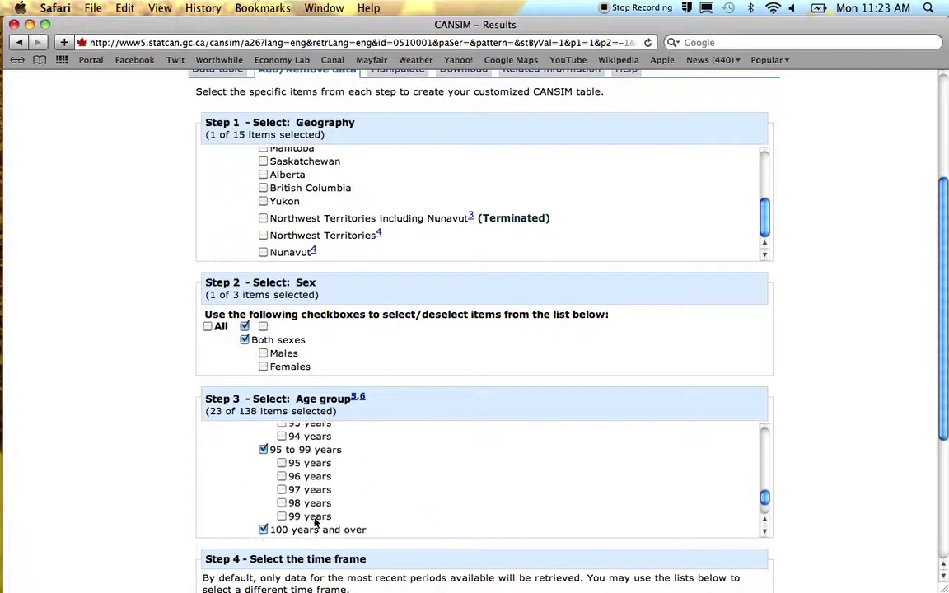
{"action": "scroll", "coordinate": [316, 522], "scroll_direction": "down", "scroll_amount": 2}
{"action": "scroll", "coordinate": [316, 521], "scroll_direction": "down", "scroll_amount": 5}
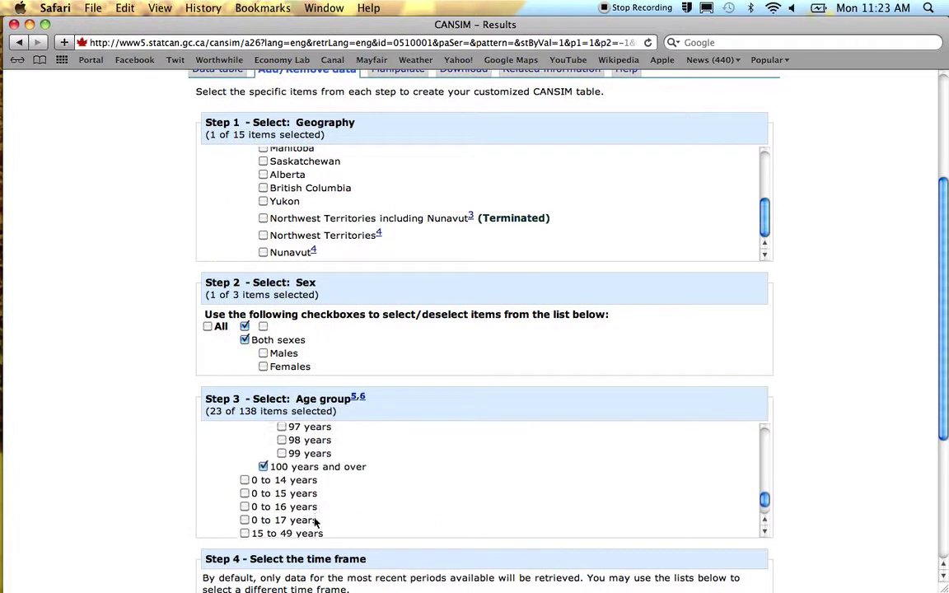
{"action": "scroll", "coordinate": [315, 522], "scroll_direction": "down", "scroll_amount": 2}
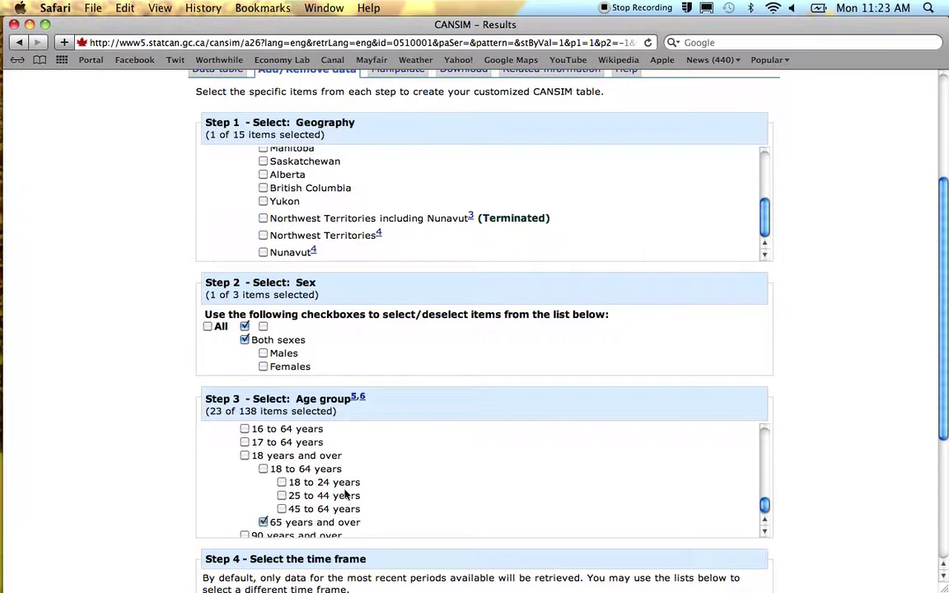
{"action": "left_click", "coordinate": [263, 522]}
Close the CANSIM table 051-0001 browser window.
{"action": "scroll", "coordinate": [272, 511], "scroll_direction": "down", "scroll_amount": 2}
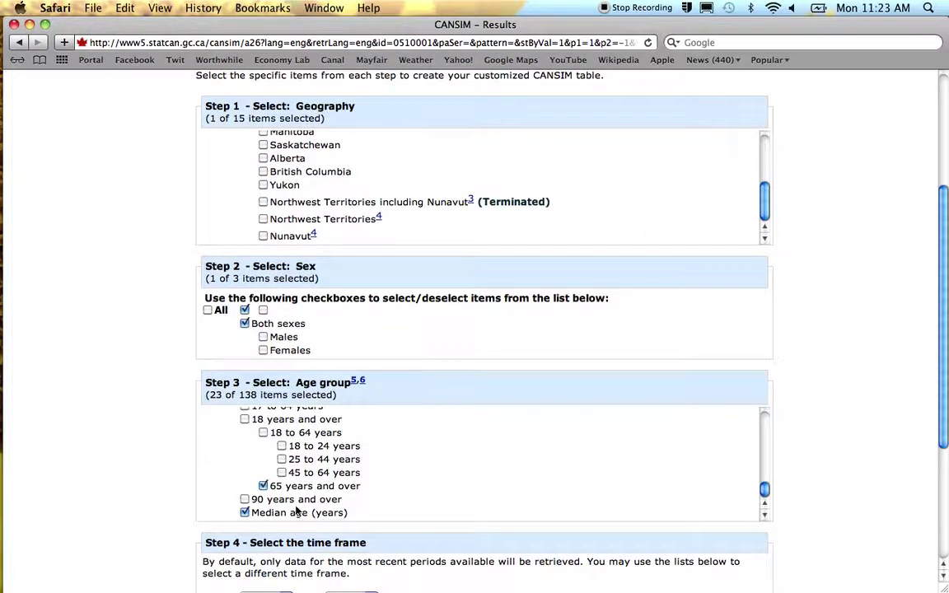
{"action": "scroll", "coordinate": [295, 419], "scroll_direction": "down", "scroll_amount": 3}
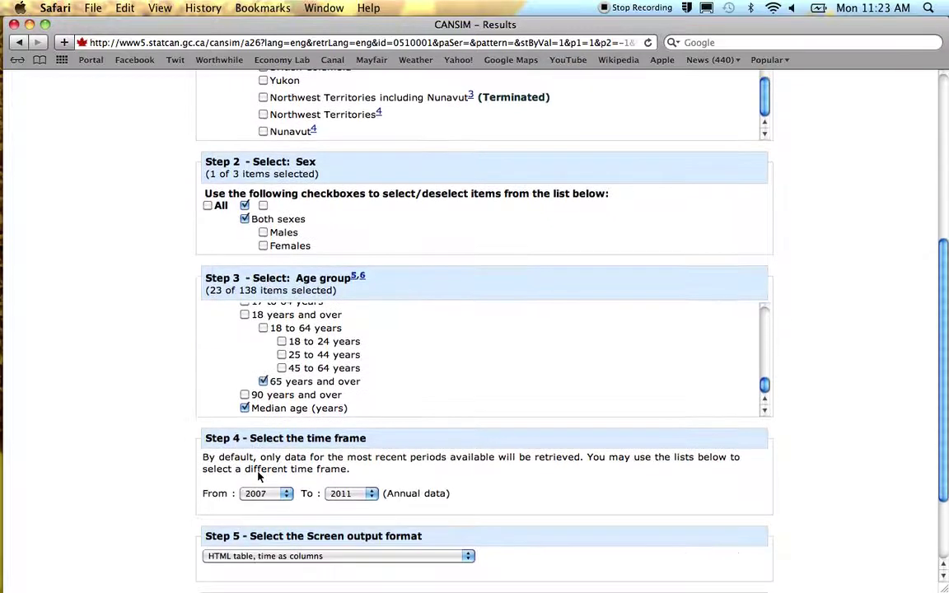
{"action": "left_click", "coordinate": [14, 26]}
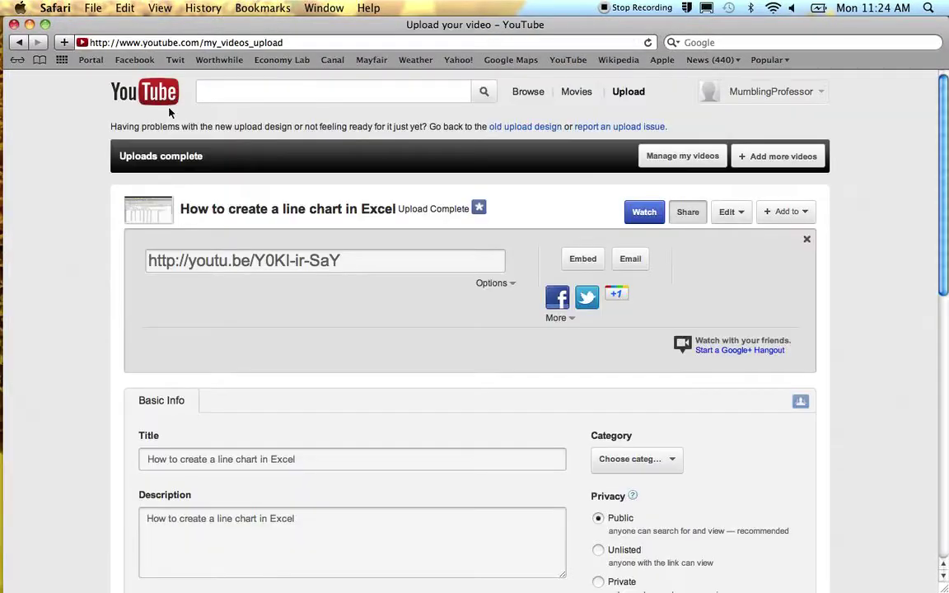
Switch from Safari back to the cansim927993501654905195.csv window in Excel.
{"action": "key", "text": "F3"}
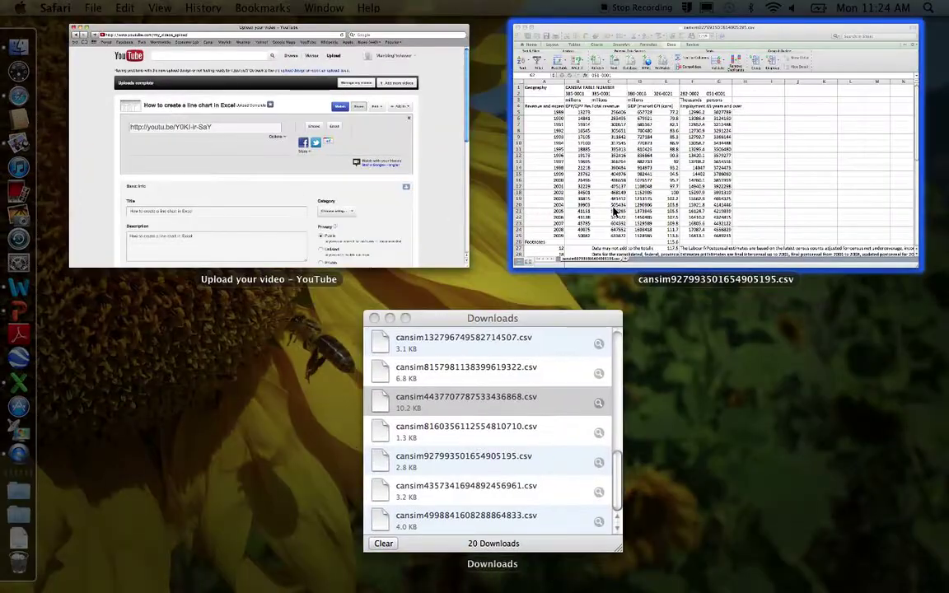
{"action": "left_click", "coordinate": [604, 196]}
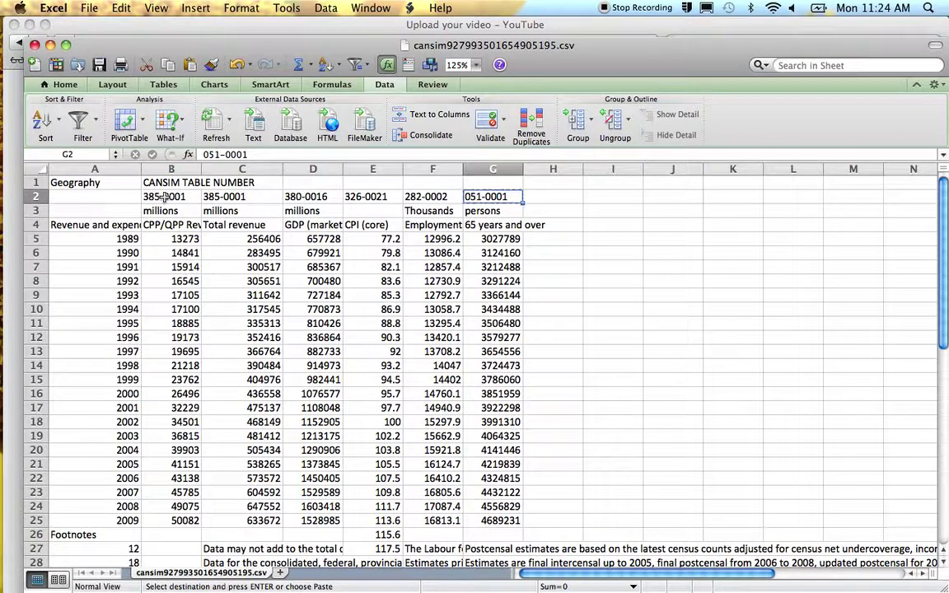
Copy column A's labels and 1989–2009 years into column I starting at I1.
{"action": "left_click", "coordinate": [166, 225]}
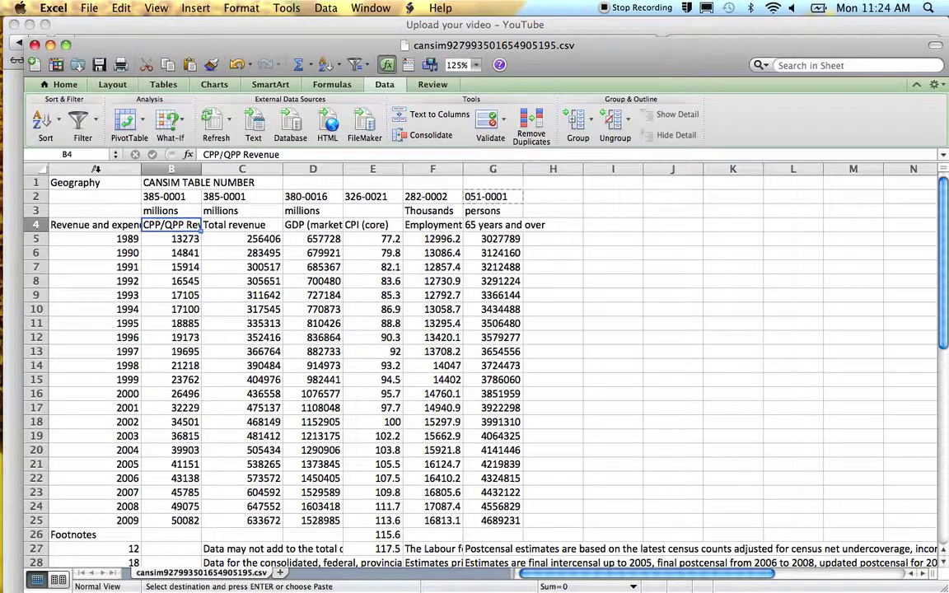
{"action": "left_click", "coordinate": [95, 169]}
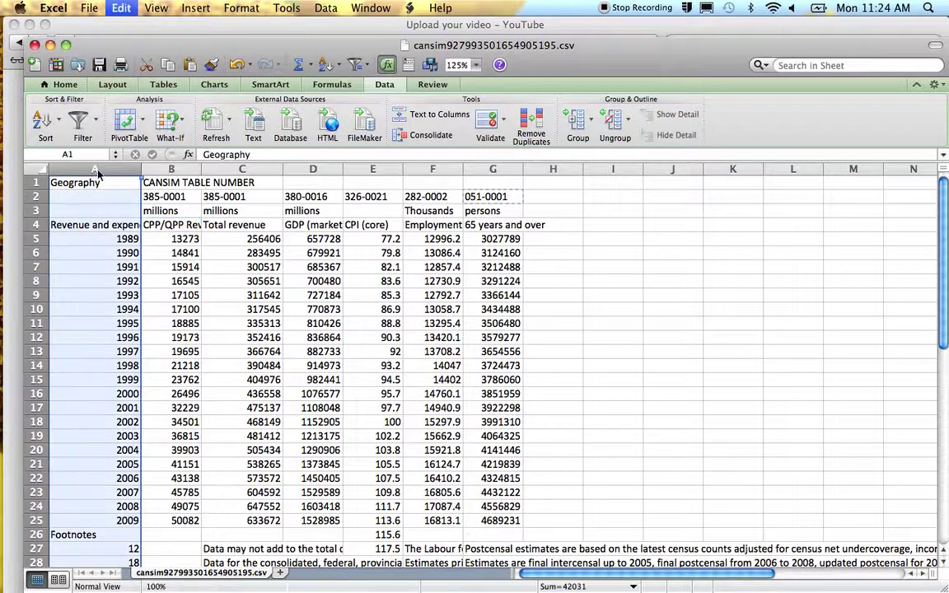
{"action": "left_click", "coordinate": [601, 182]}
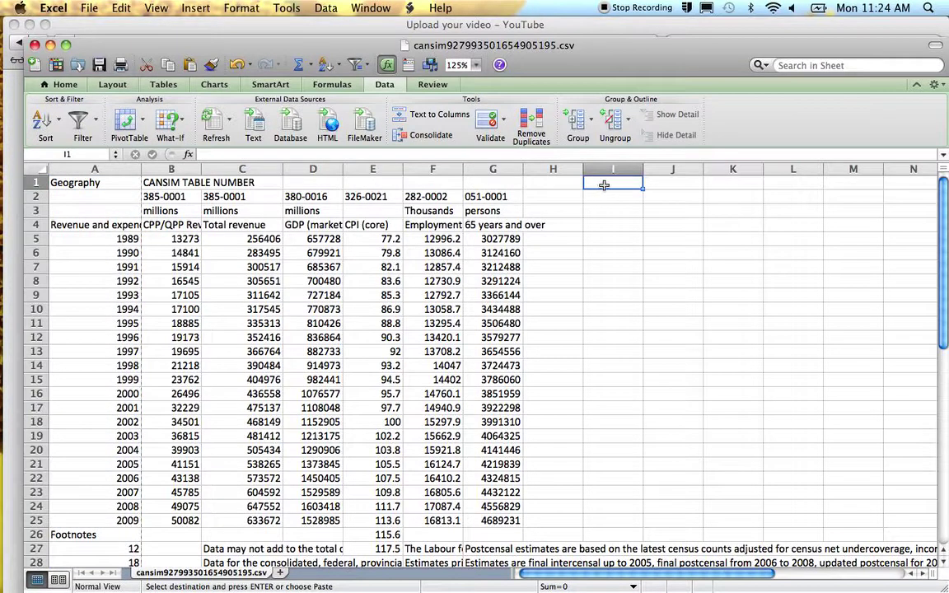
{"action": "key", "text": "super+v"}
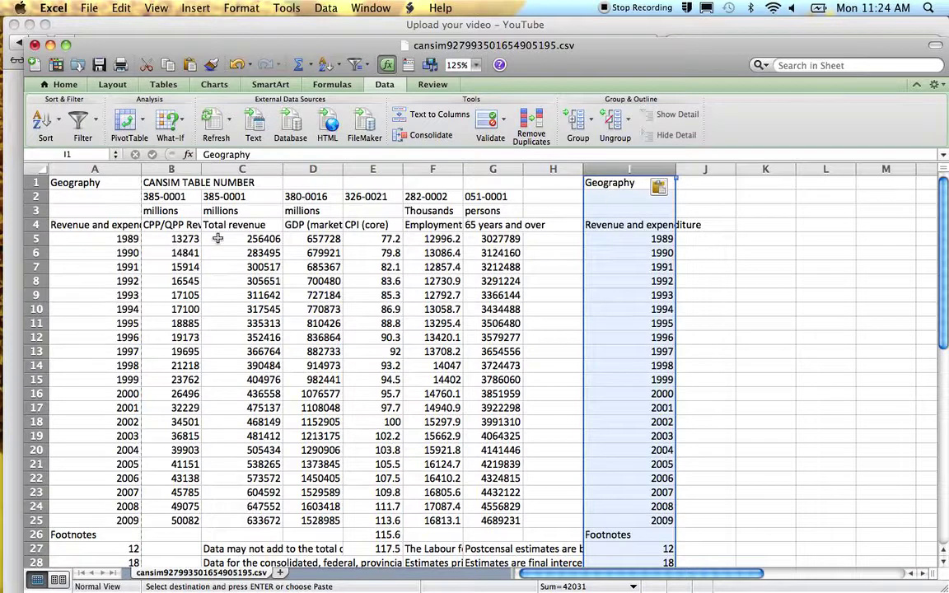
{"action": "left_click", "coordinate": [697, 225]}
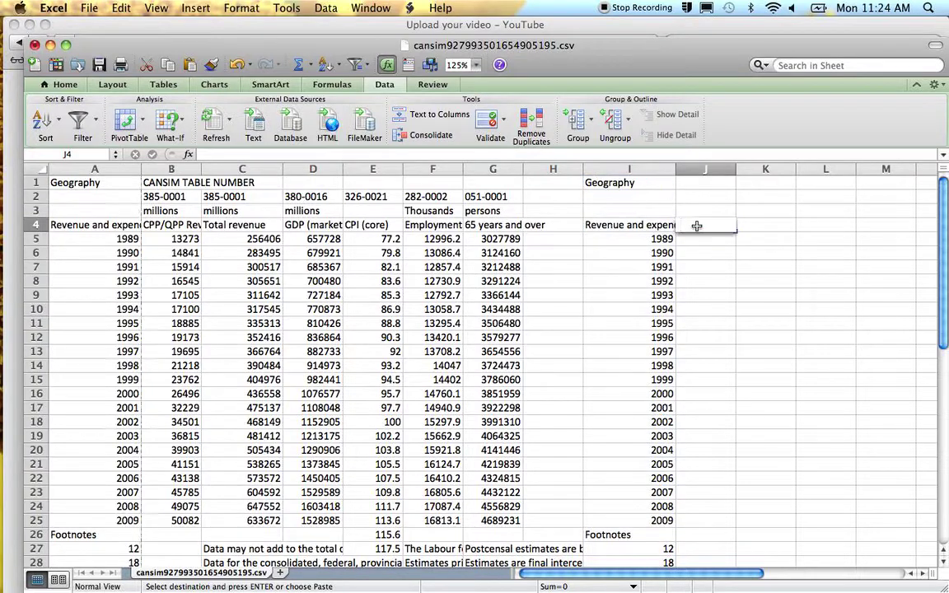
Head J4 "% of gov't revenue" and enter =B5/C5 in J5, giving 0.0517656.
{"action": "type", "text": "% of gov't revenue"}
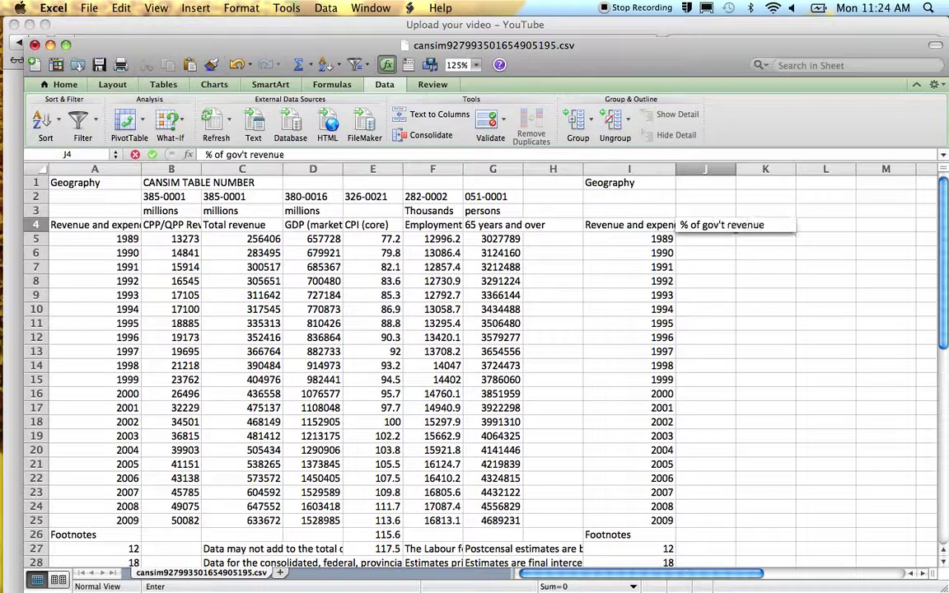
{"action": "left_click", "coordinate": [263, 227]}
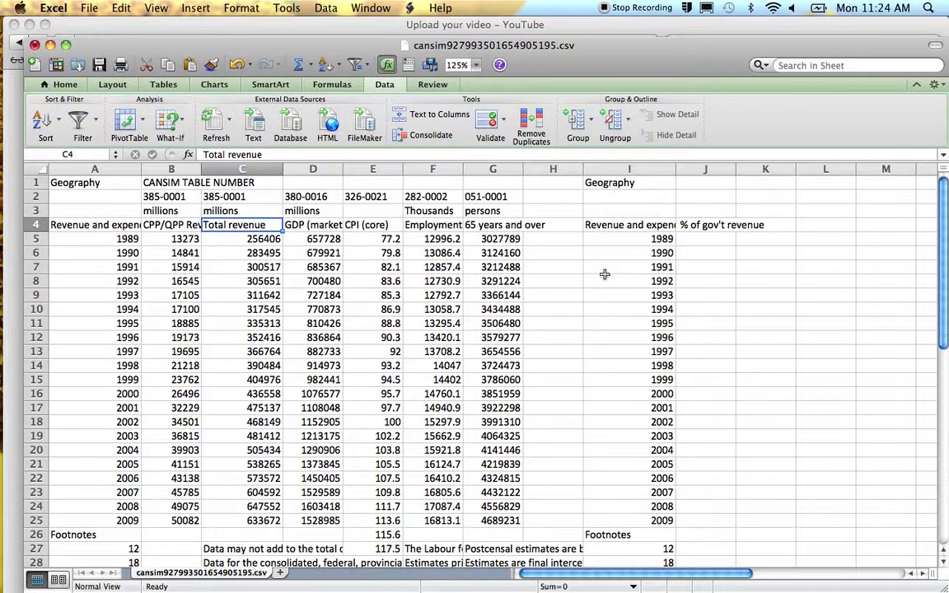
{"action": "left_click", "coordinate": [695, 240]}
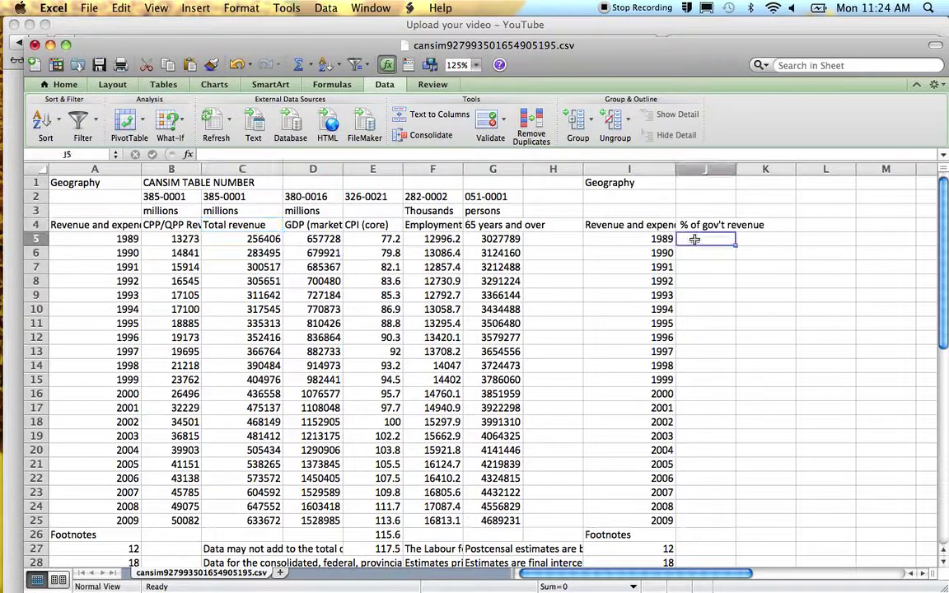
{"action": "type", "text": "="}
{"action": "key", "text": "Left"}
{"action": "key", "text": "Left"}
{"action": "key", "text": "Left"}
{"action": "key", "text": "Left"}
{"action": "key", "text": "Left"}
{"action": "key", "text": "Left"}
{"action": "key", "text": "Left"}
{"action": "key", "text": "Left"}
{"action": "type", "text": "/"}
{"action": "key", "text": "Left"}
{"action": "key", "text": "Left"}
{"action": "key", "text": "Left"}
{"action": "key", "text": "Left"}
{"action": "key", "text": "Left"}
{"action": "key", "text": "Left"}
{"action": "key", "text": "Left"}
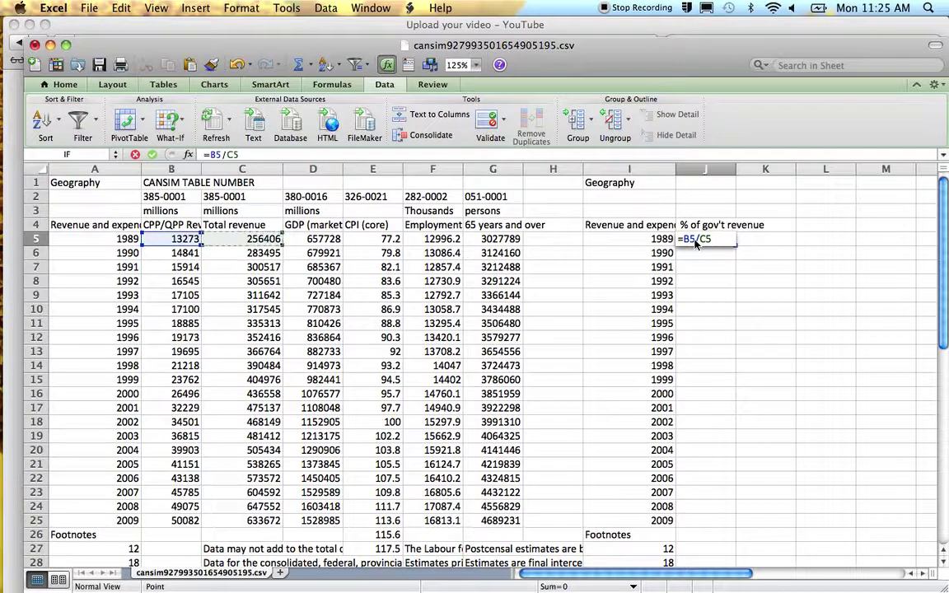
{"action": "key", "text": "Return"}
{"action": "left_click", "coordinate": [695, 239]}
Format J5 as Percentage with 1 decimal place so it shows 5.2%.
{"action": "left_click", "coordinate": [243, 8]}
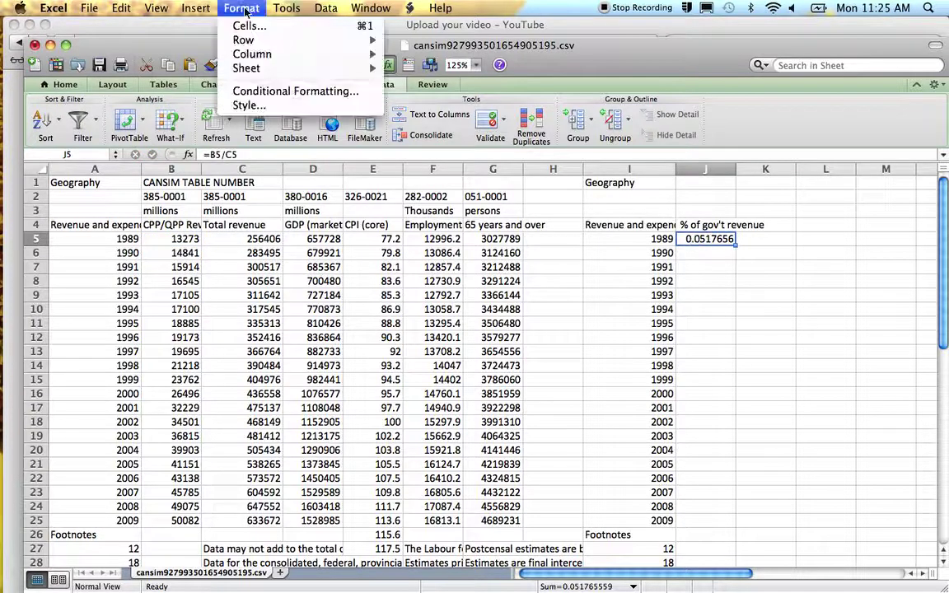
{"action": "left_click", "coordinate": [246, 27]}
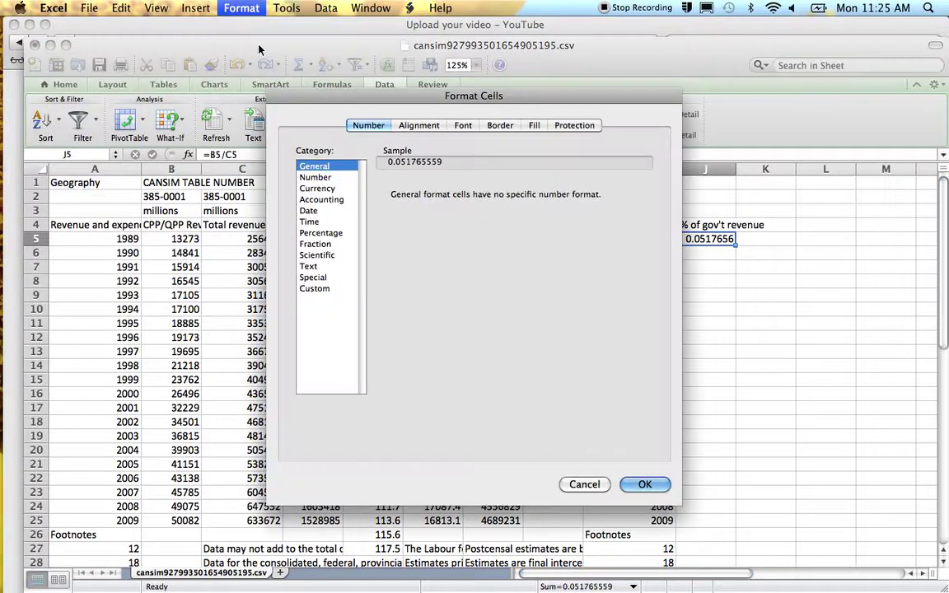
{"action": "left_click", "coordinate": [321, 233]}
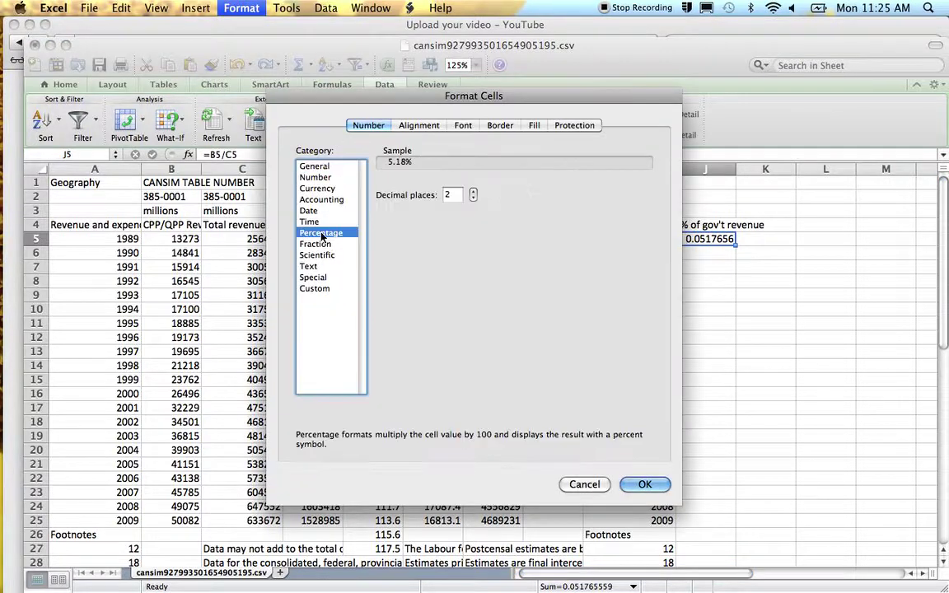
{"action": "left_click", "coordinate": [474, 198]}
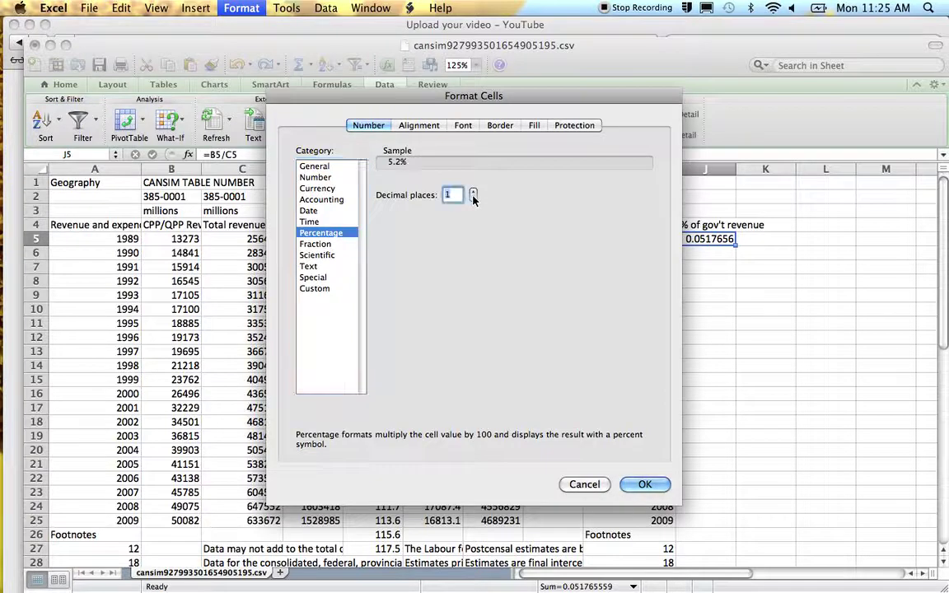
{"action": "left_click", "coordinate": [643, 485]}
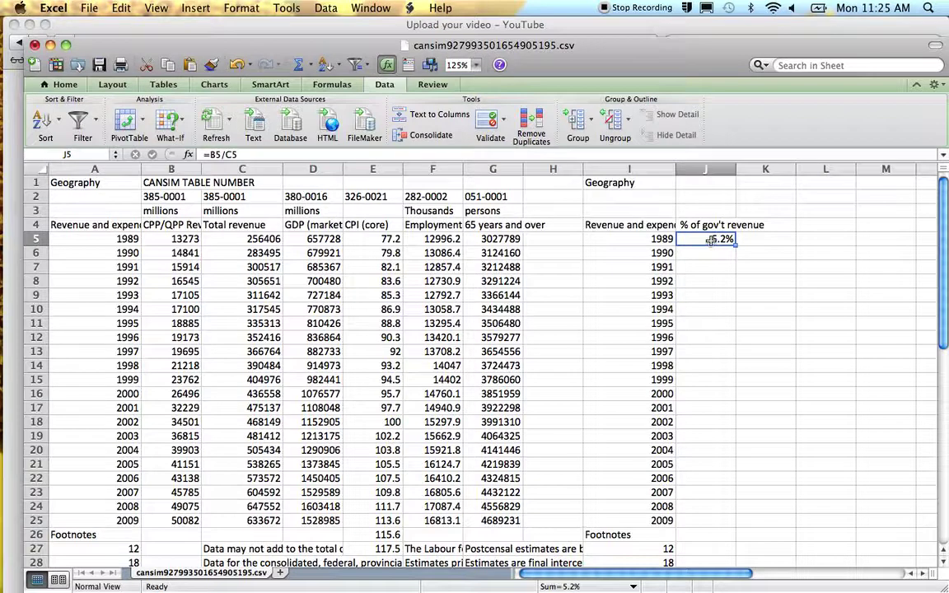
{"action": "key", "text": "super+c"}
Paste the revenue-share formula into J6:J25 and check the results through 2009.
{"action": "left_click_drag", "start_coordinate": [709, 252], "coordinate": [717, 517]}
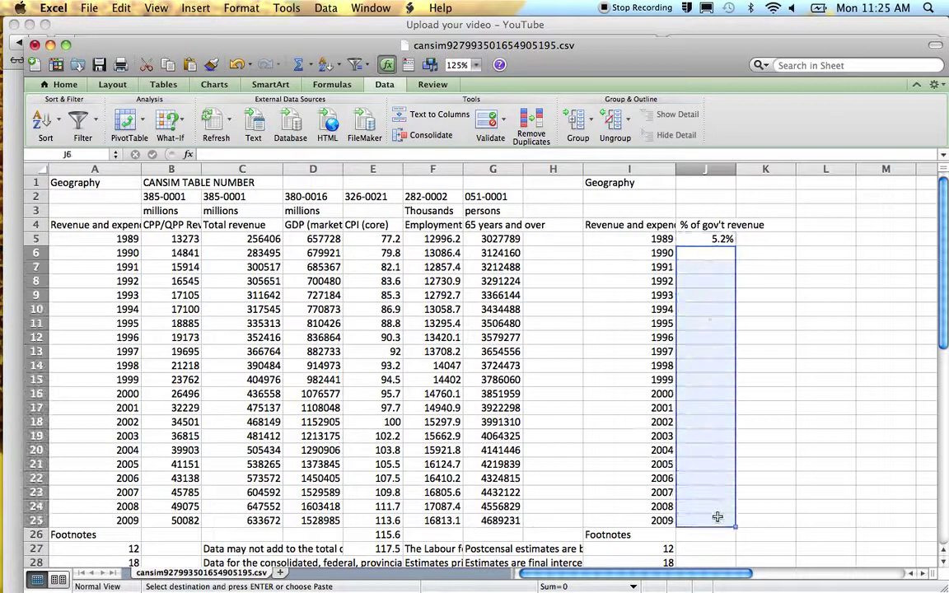
{"action": "key", "text": "super+v"}
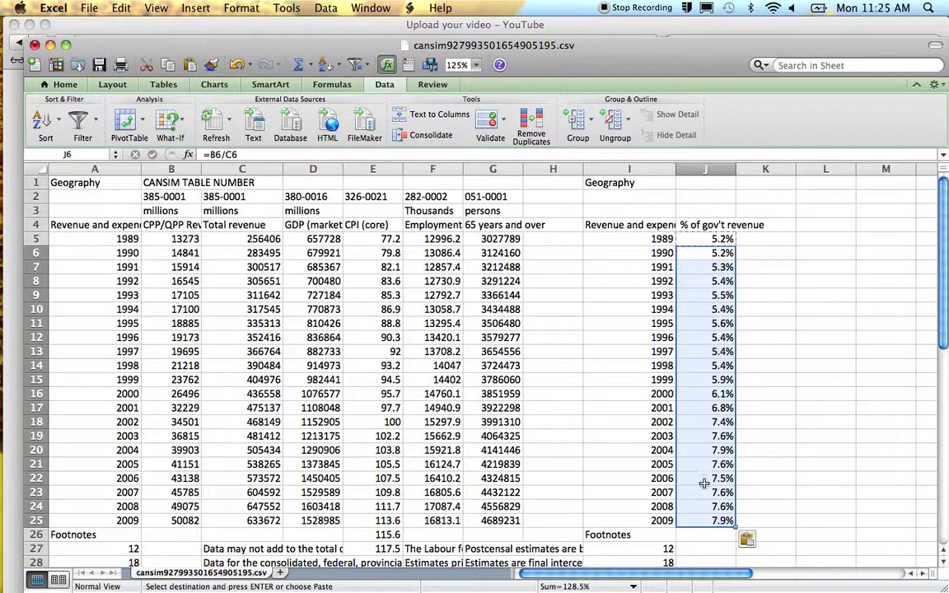
{"action": "left_click", "coordinate": [707, 239]}
{"action": "key", "text": "Down"}
{"action": "key", "text": "Down"}
{"action": "key", "text": "Down"}
{"action": "key", "text": "Down"}
{"action": "key", "text": "Down"}
{"action": "key", "text": "Down"}
{"action": "key", "text": "Down"}
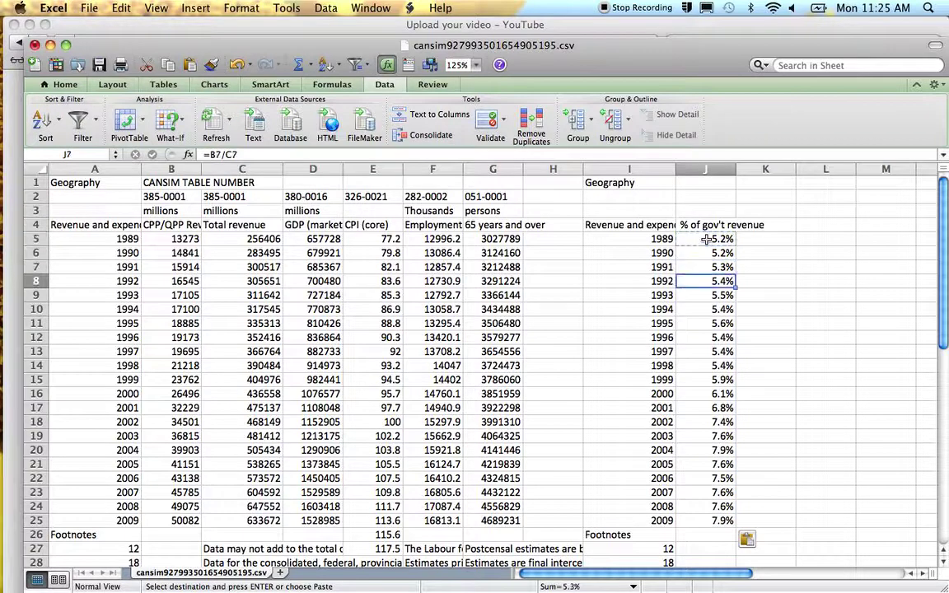
{"action": "key", "text": "Down"}
{"action": "key", "text": "Down"}
{"action": "key", "text": "Down"}
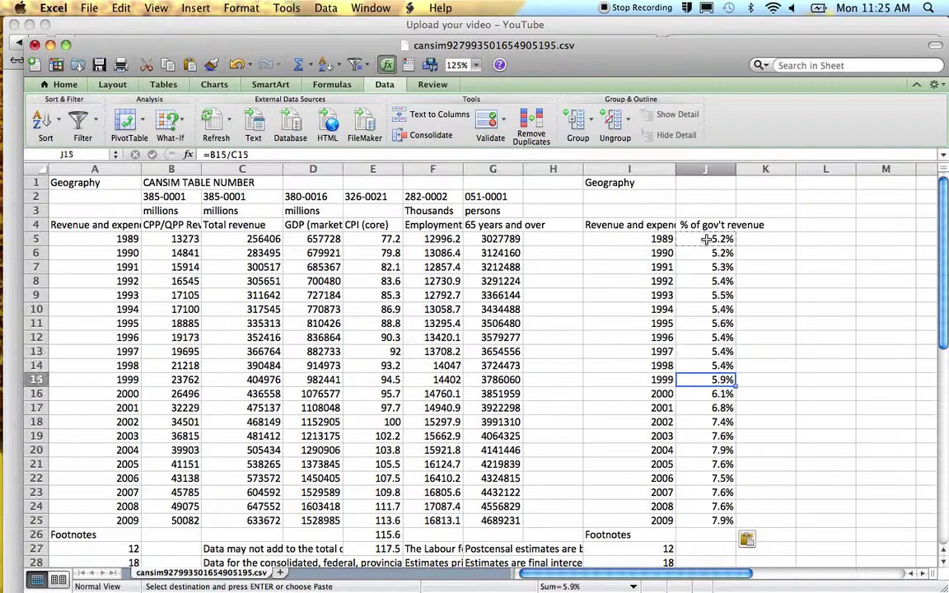
{"action": "key", "text": "Down"}
{"action": "key", "text": "Down"}
{"action": "key", "text": "Down"}
{"action": "key", "text": "Down"}
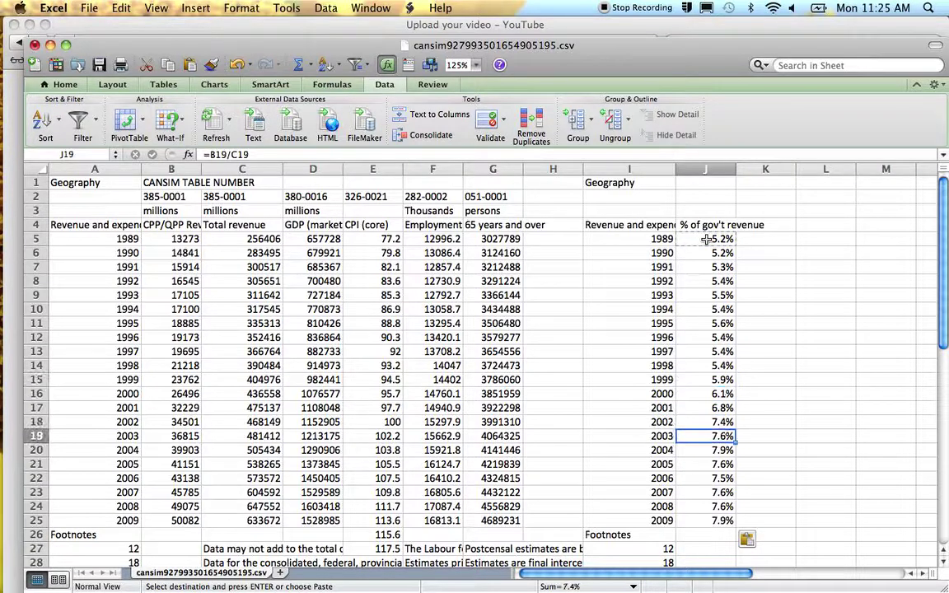
{"action": "key", "text": "Down"}
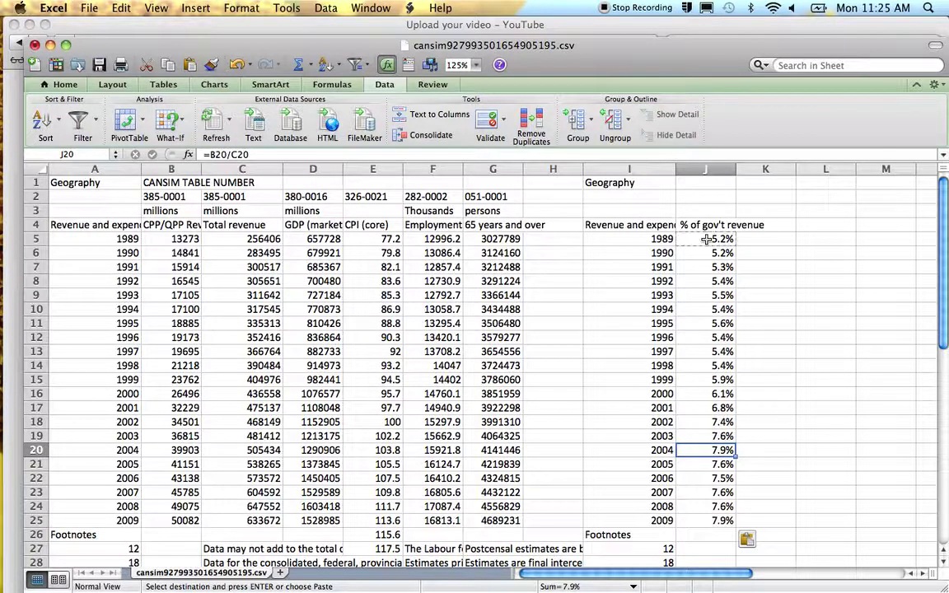
{"action": "key", "text": "Down"}
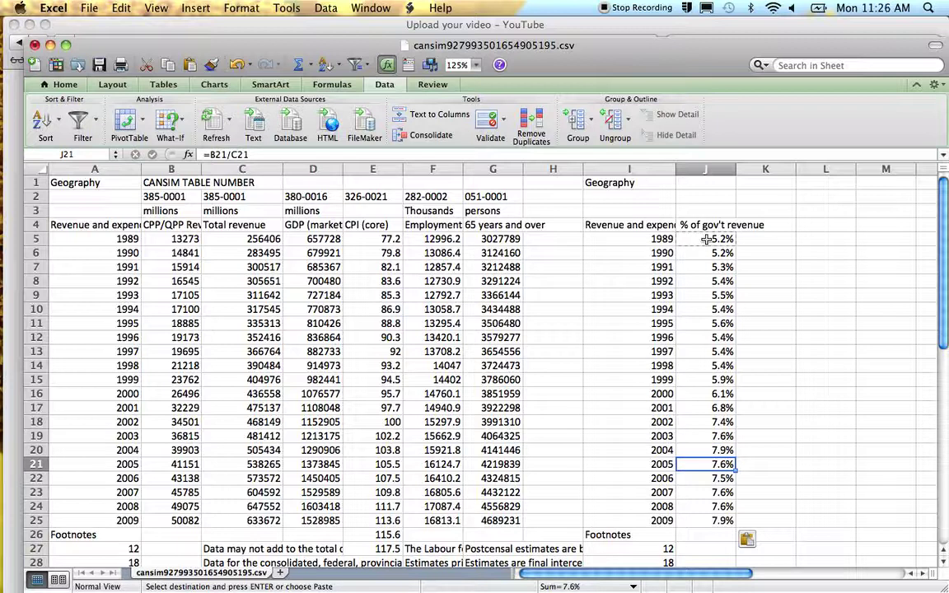
{"action": "key", "text": "Down"}
{"action": "key", "text": "Down"}
{"action": "key", "text": "Down"}
{"action": "key", "text": "Down"}
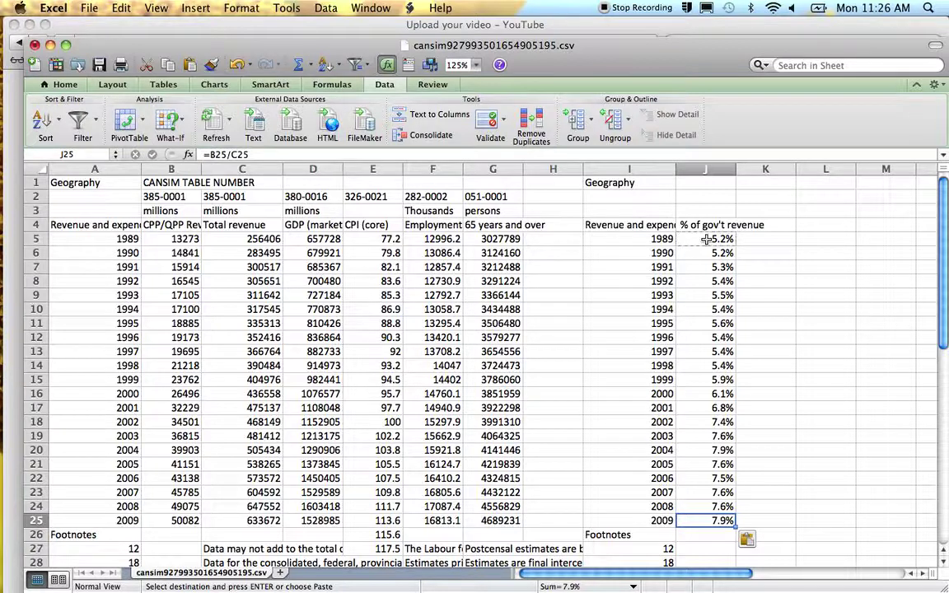
{"action": "key", "text": "Up"}
{"action": "key", "text": "Up"}
{"action": "key", "text": "Up"}
{"action": "key", "text": "Up"}
{"action": "key", "text": "Up"}
{"action": "key", "text": "Up"}
{"action": "key", "text": "Up"}
{"action": "key", "text": "Up"}
{"action": "key", "text": "Up"}
{"action": "key", "text": "Up"}
{"action": "key", "text": "Up"}
{"action": "key", "text": "Up"}
{"action": "key", "text": "Up"}
{"action": "key", "text": "Up"}
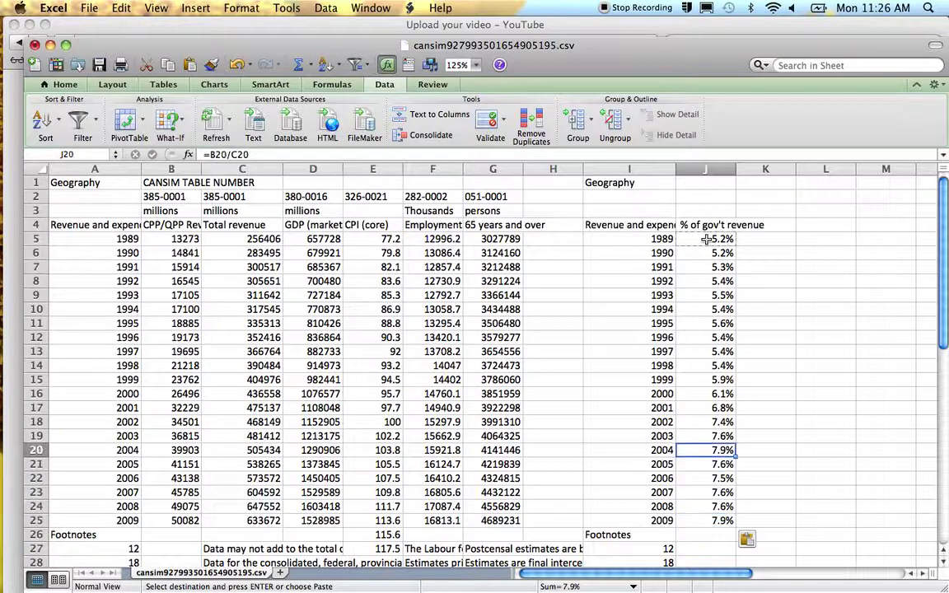
{"action": "key", "text": "Up"}
{"action": "key", "text": "Up"}
{"action": "key", "text": "Up"}
{"action": "key", "text": "Up"}
{"action": "key", "text": "Up"}
{"action": "key", "text": "Up"}
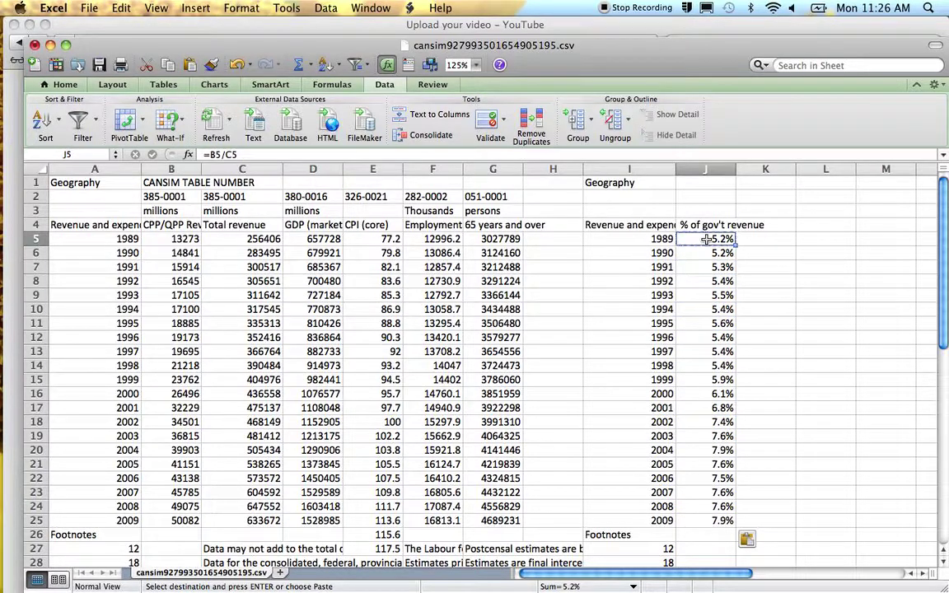
{"action": "key", "text": "Right"}
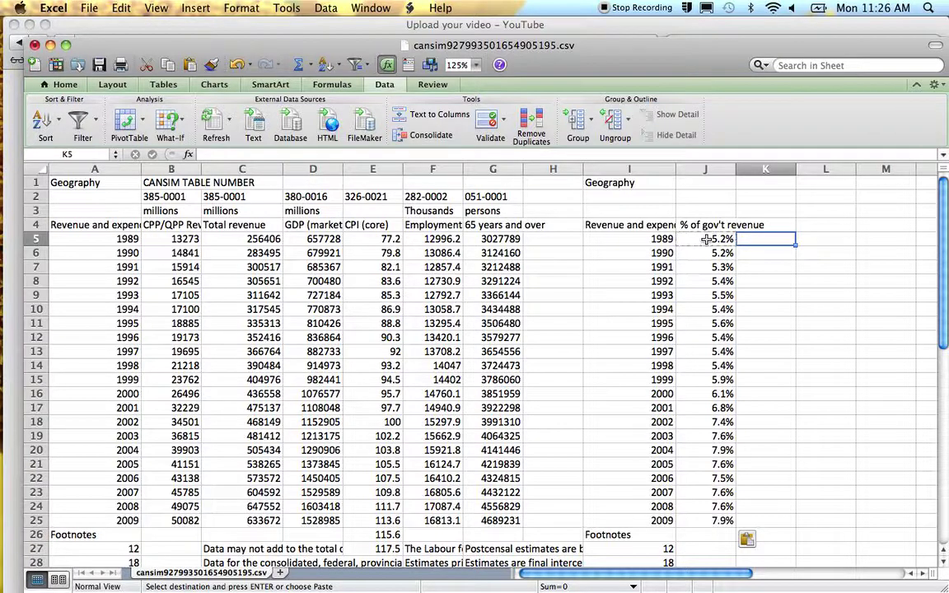
Head K4 "% of GDP" and enter =B5/D5 in K5, giving 0.0201801.
{"action": "key", "text": "Up"}
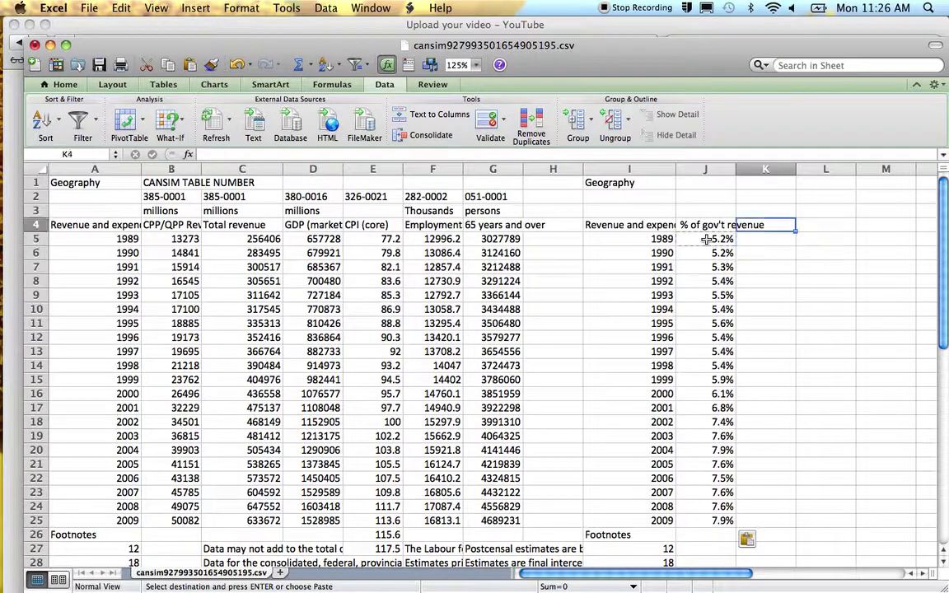
{"action": "type", "text": "% of GDP"}
{"action": "key", "text": "Return"}
{"action": "type", "text": "="}
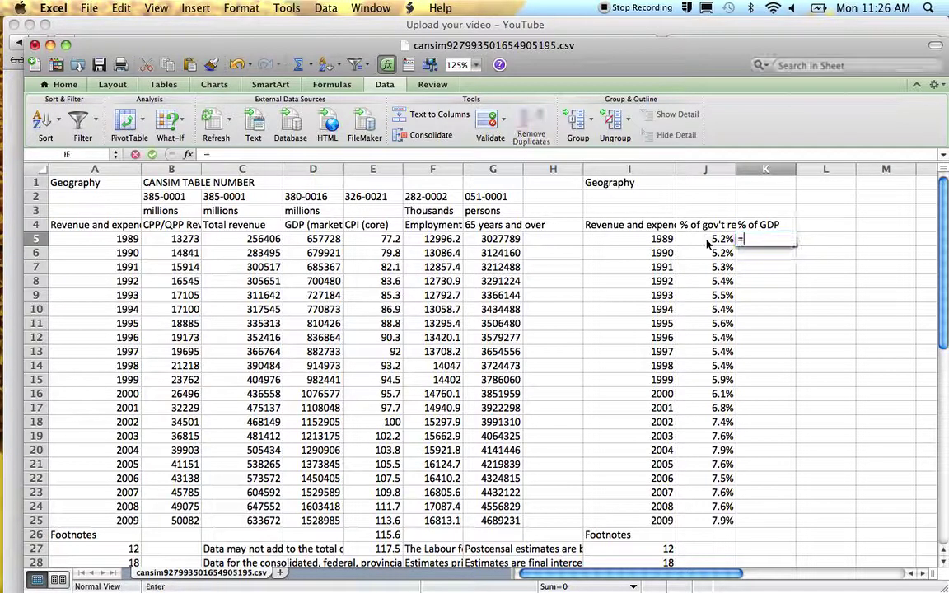
{"action": "key", "text": "Left"}
{"action": "key", "text": "Left"}
{"action": "key", "text": "Left"}
{"action": "key", "text": "Left"}
{"action": "key", "text": "Left"}
{"action": "key", "text": "Left"}
{"action": "key", "text": "Left"}
{"action": "key", "text": "Left"}
{"action": "key", "text": "Left"}
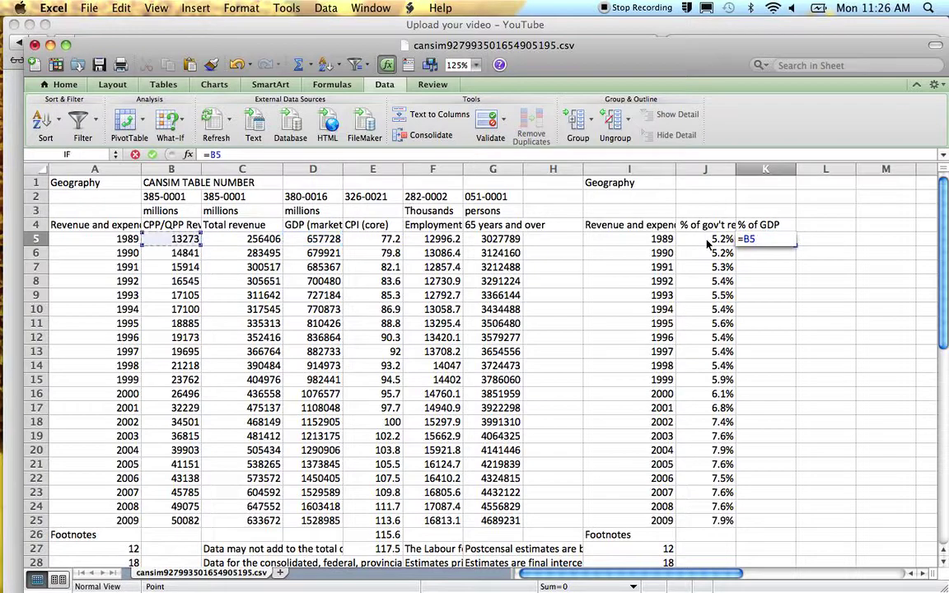
{"action": "type", "text": "/"}
{"action": "key", "text": "Left"}
{"action": "key", "text": "Left"}
{"action": "key", "text": "Left"}
{"action": "key", "text": "Left"}
{"action": "key", "text": "Left"}
{"action": "key", "text": "Left"}
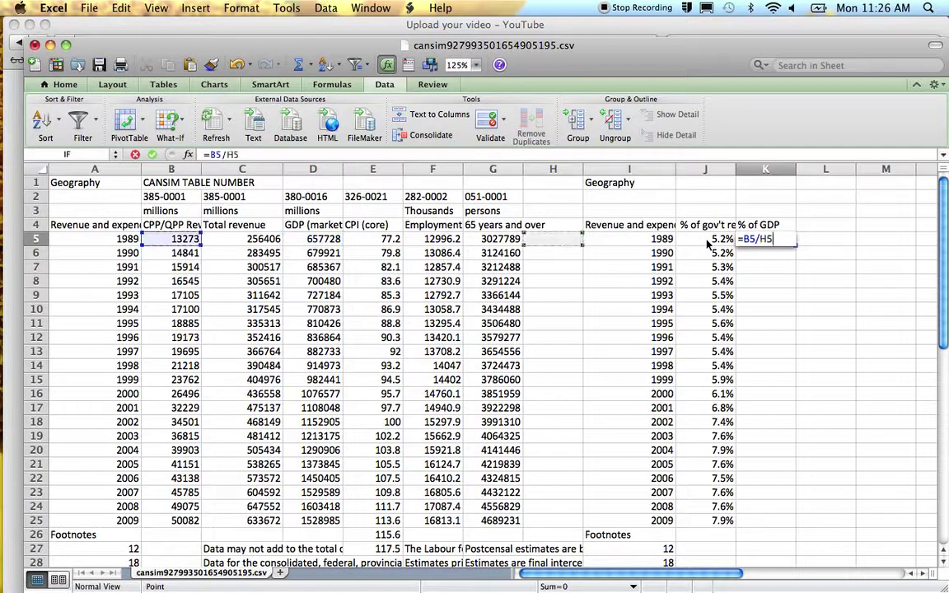
{"action": "key", "text": "Left"}
{"action": "key", "text": "Return"}
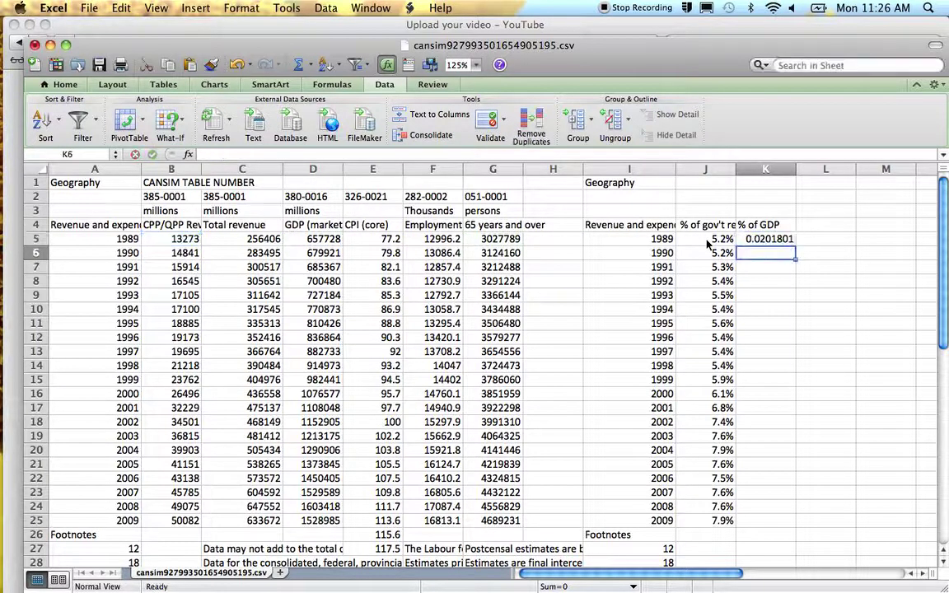
{"action": "left_click", "coordinate": [759, 239]}
{"action": "left_click", "coordinate": [235, 7]}
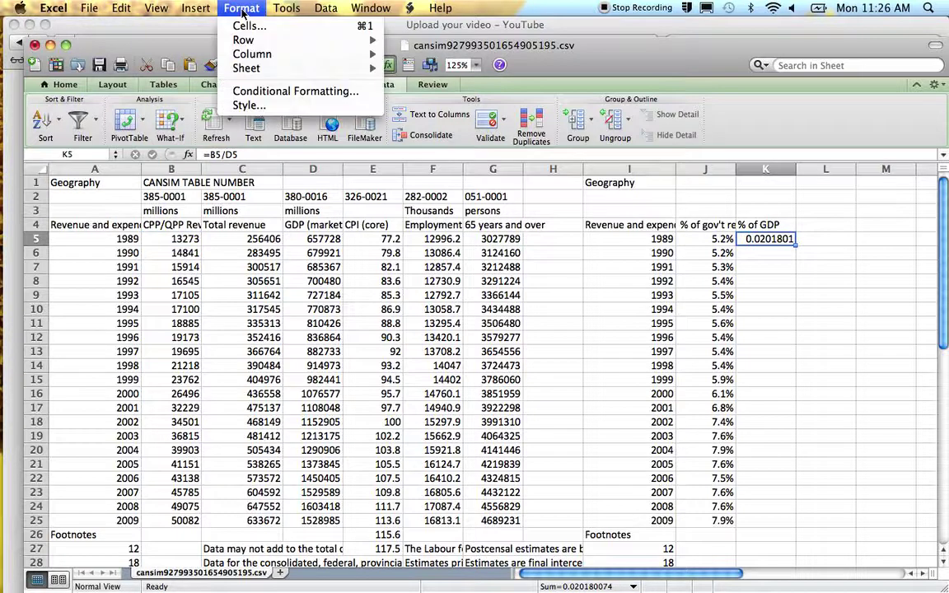
Format K5 as Percentage with 1 decimal place, previewing 2.0%.
{"action": "left_click", "coordinate": [242, 29]}
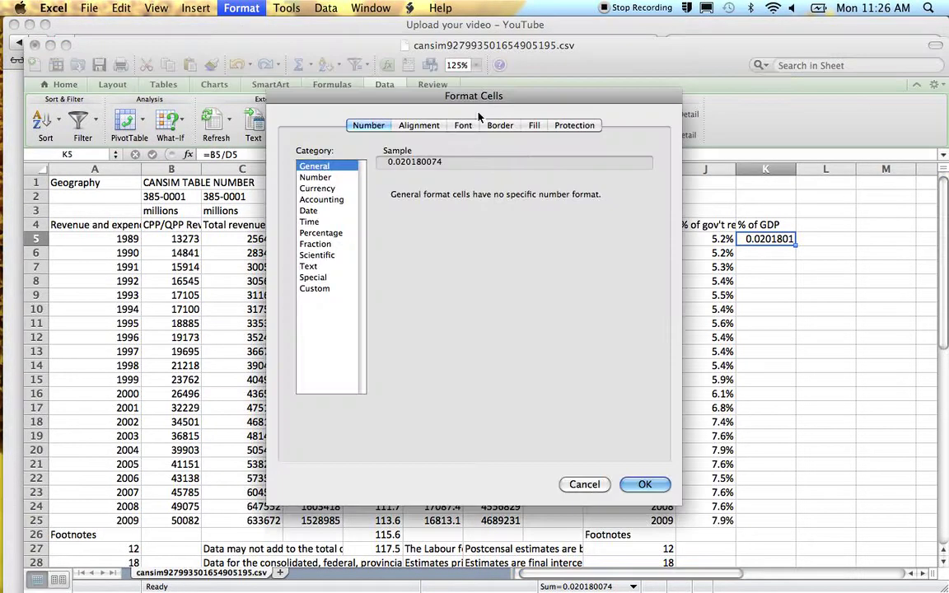
{"action": "left_click", "coordinate": [317, 233]}
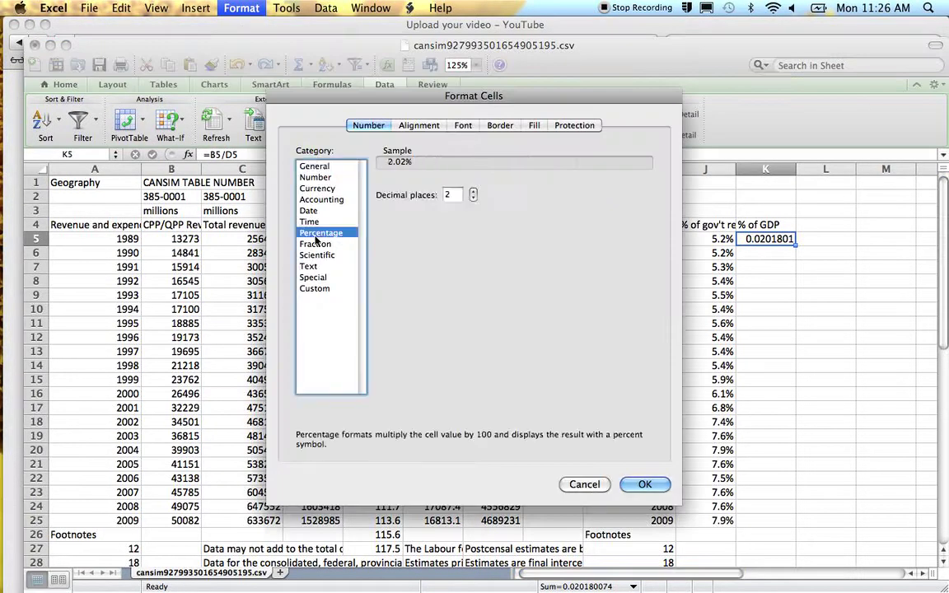
{"action": "left_click", "coordinate": [474, 192]}
{"action": "left_click", "coordinate": [474, 199]}
{"action": "left_click", "coordinate": [474, 198]}
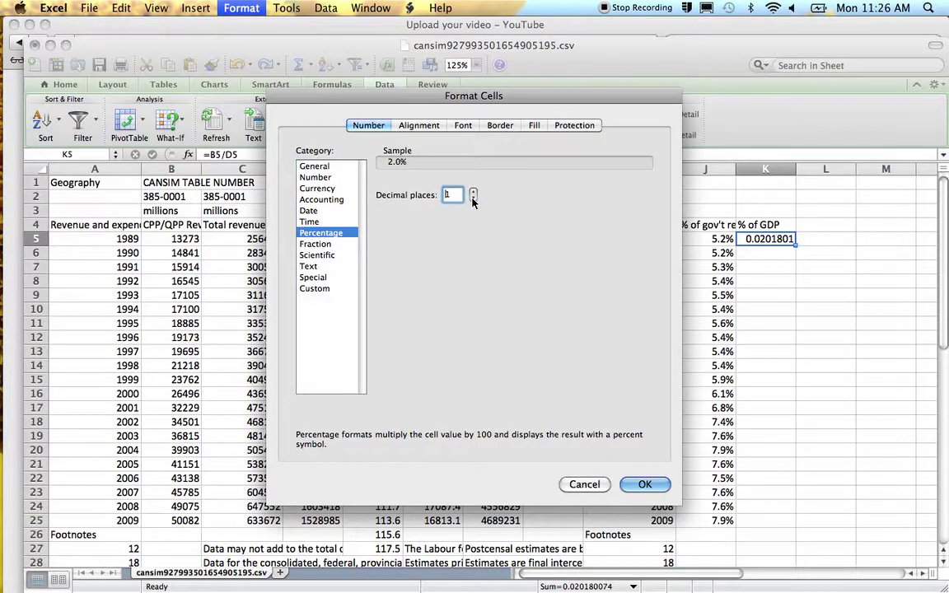
{"action": "left_click", "coordinate": [645, 484]}
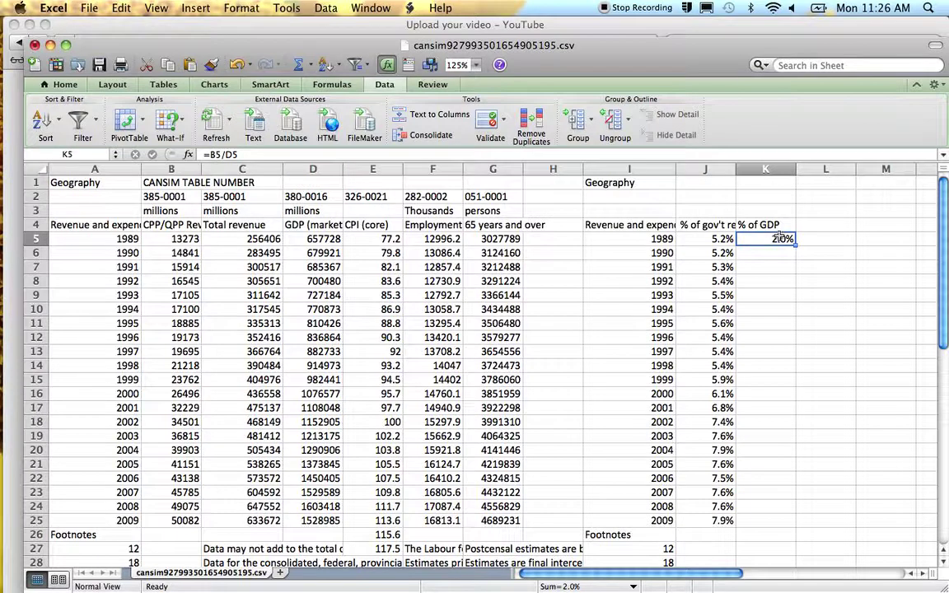
Copy the K5 formula into K6:K25 to fill % of GDP through 2009.
{"action": "key", "text": "super+c"}
{"action": "left_click_drag", "start_coordinate": [775, 253], "coordinate": [770, 515]}
{"action": "key", "text": "super+v"}
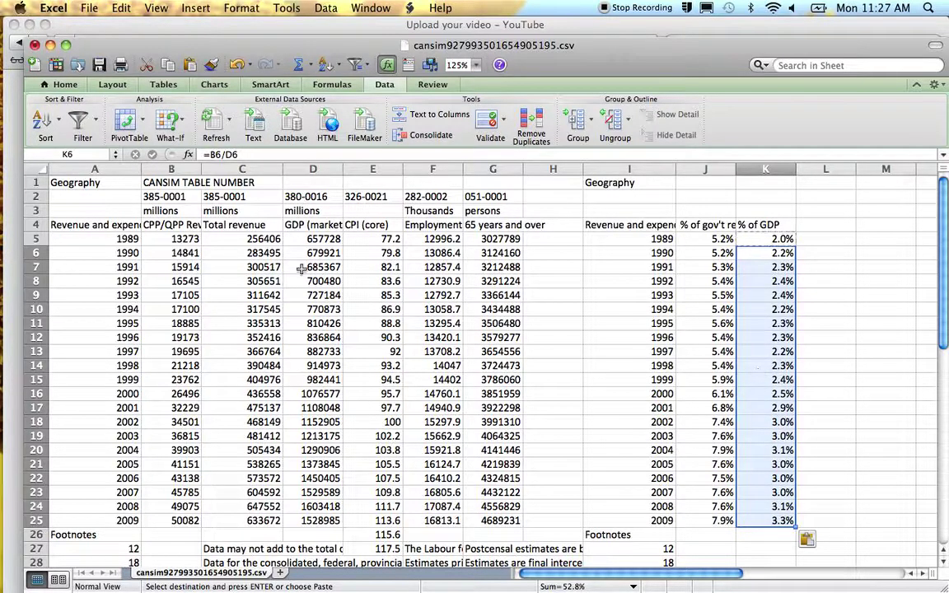
{"action": "left_click", "coordinate": [154, 224]}
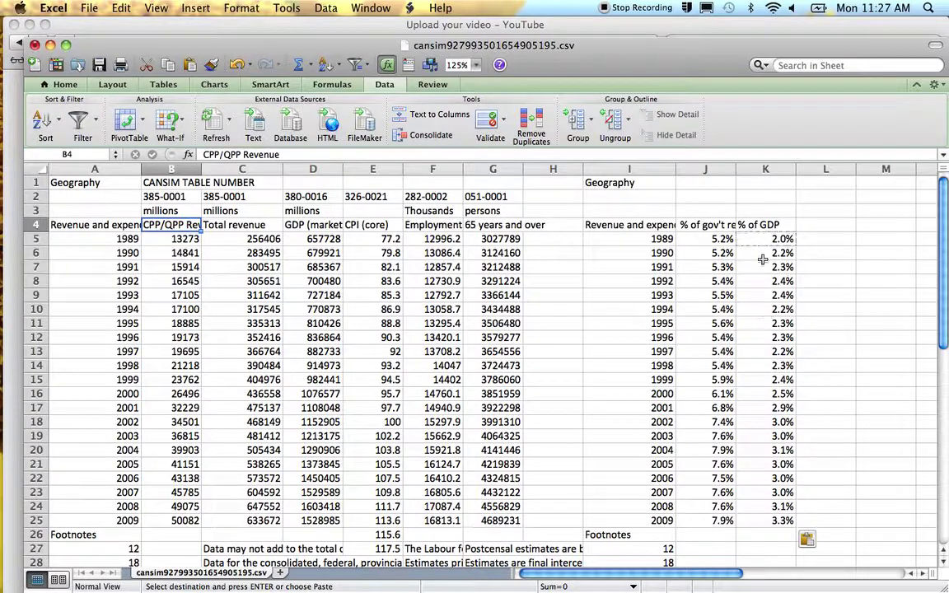
{"action": "left_click", "coordinate": [812, 238]}
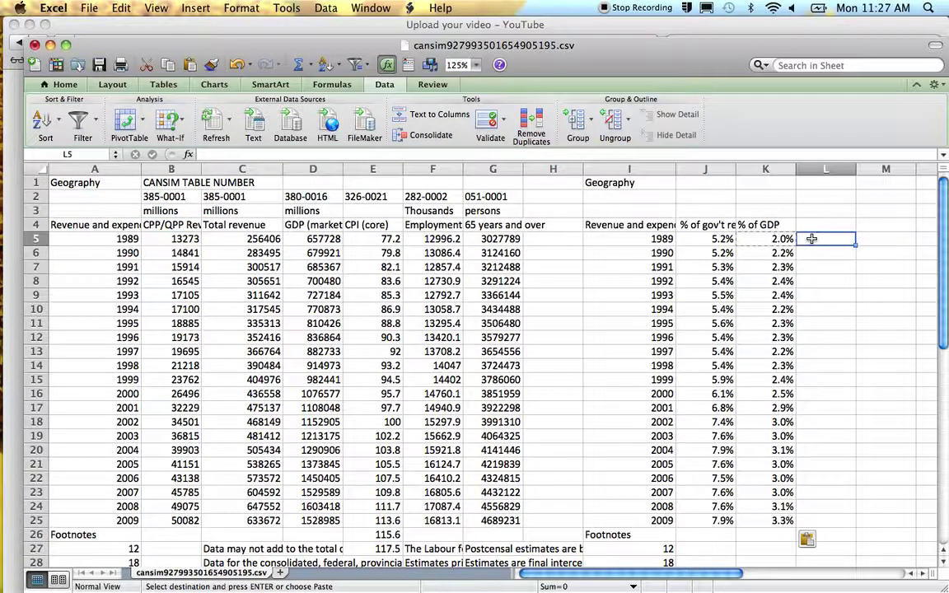
{"action": "left_click", "coordinate": [445, 239]}
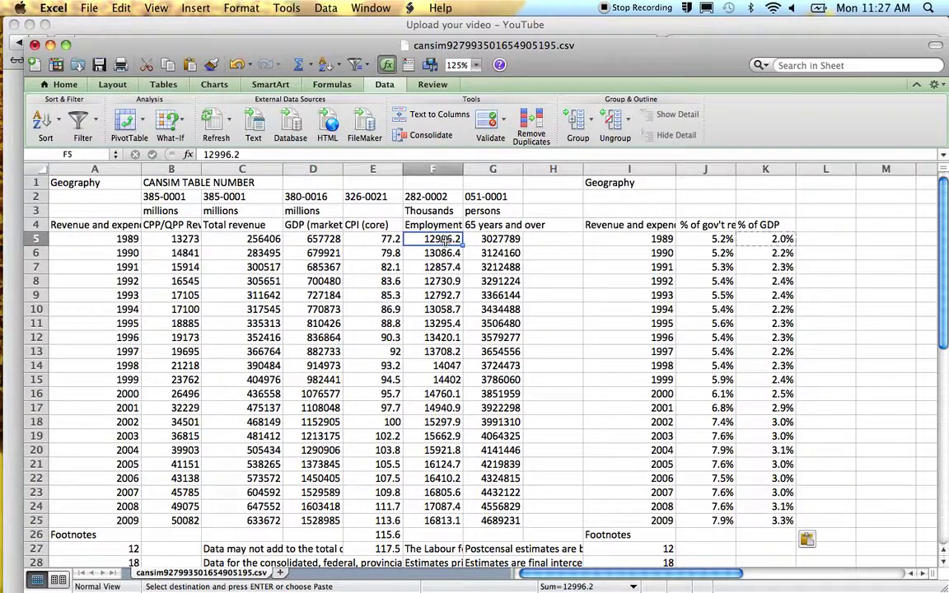
{"action": "left_click", "coordinate": [710, 239]}
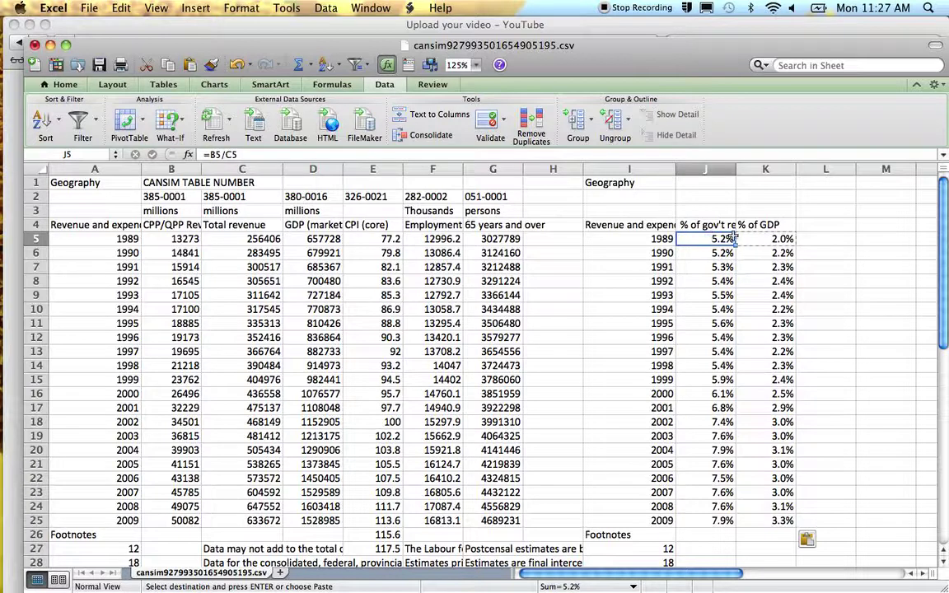
{"action": "left_click", "coordinate": [810, 238]}
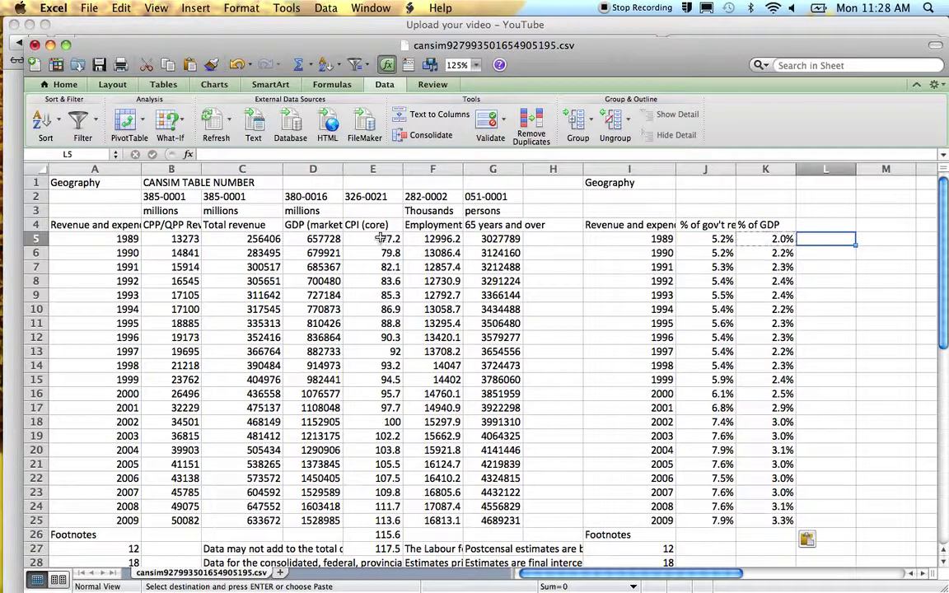
{"action": "left_click", "coordinate": [175, 239]}
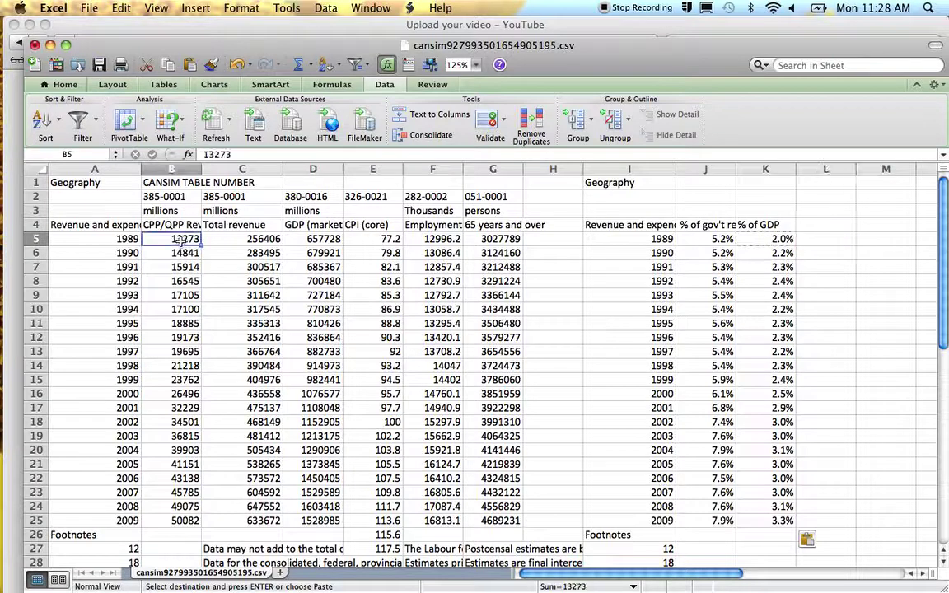
{"action": "left_click", "coordinate": [431, 238]}
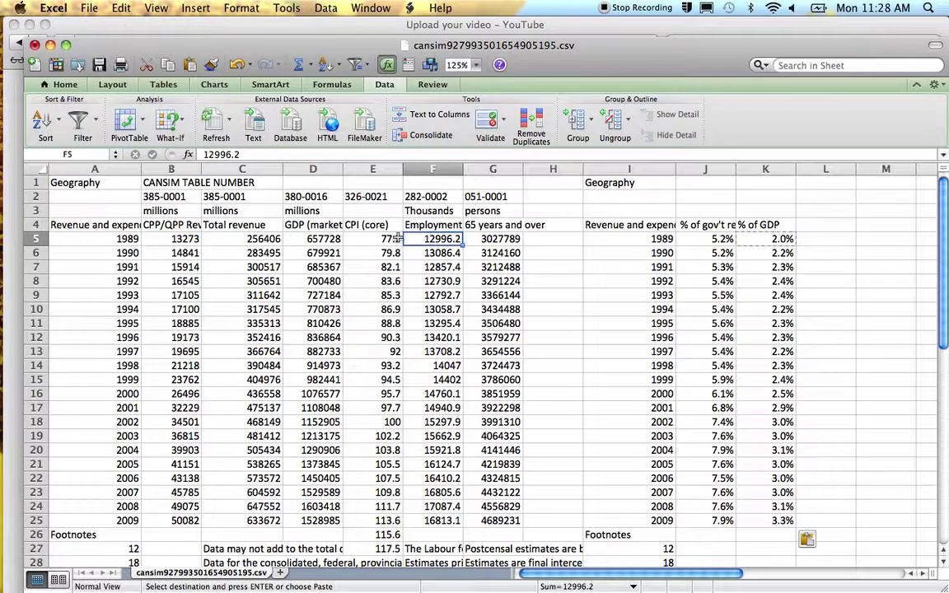
{"action": "left_click", "coordinate": [380, 239]}
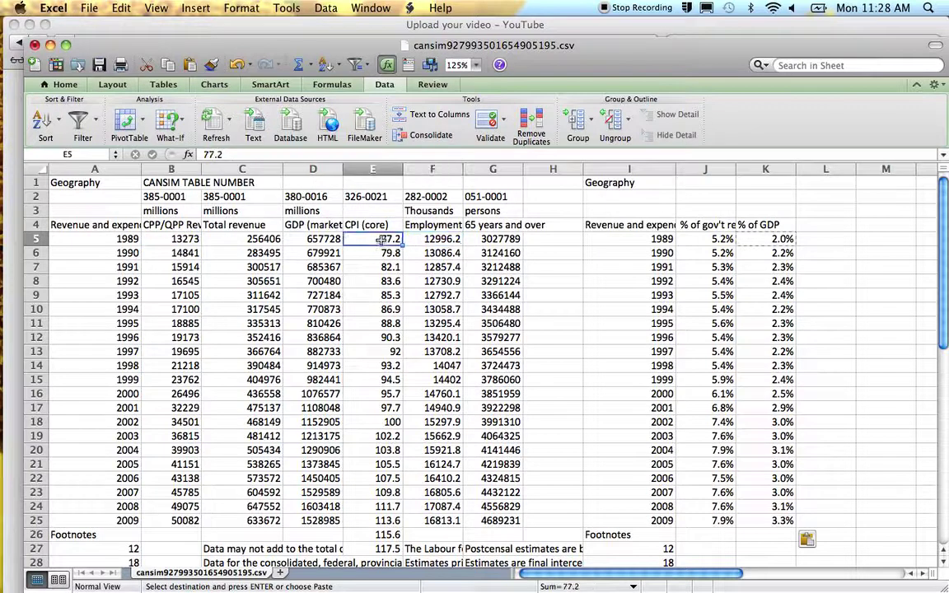
{"action": "left_click", "coordinate": [428, 238]}
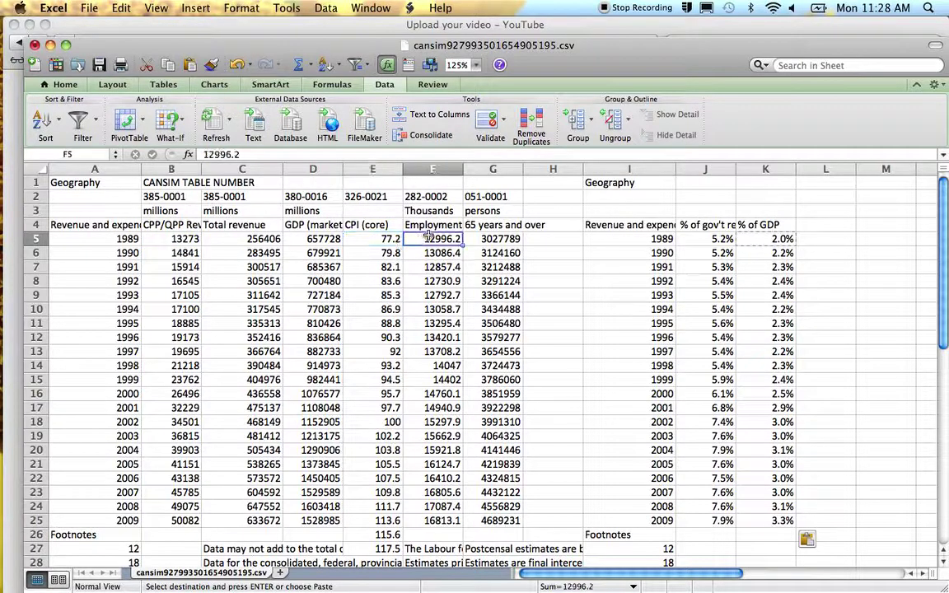
{"action": "left_click", "coordinate": [826, 226]}
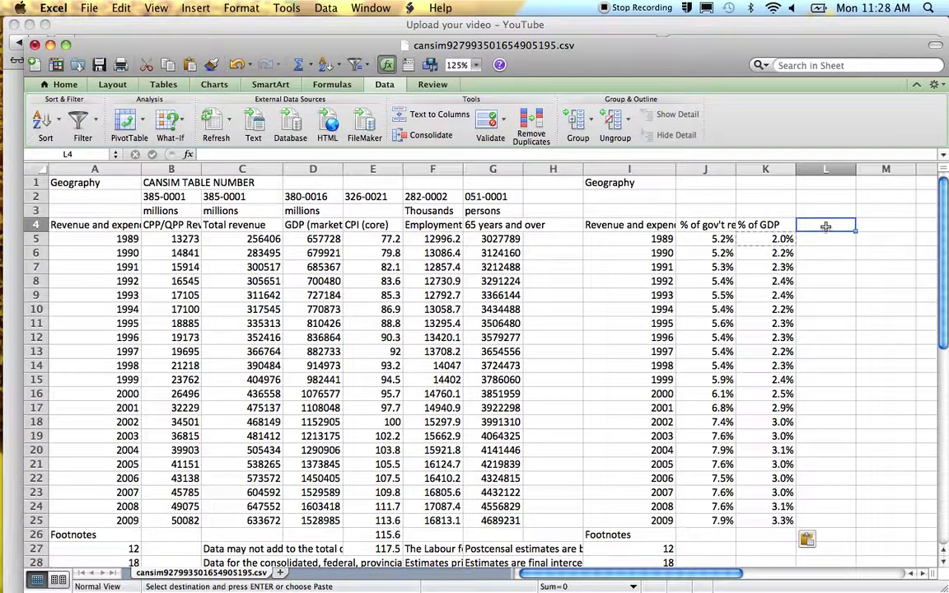
Add the 'in 2011 $' heading and start L5's formula as B5 divided by the 1989 CPI in E5.
{"action": "type", "text": "in 2011"}
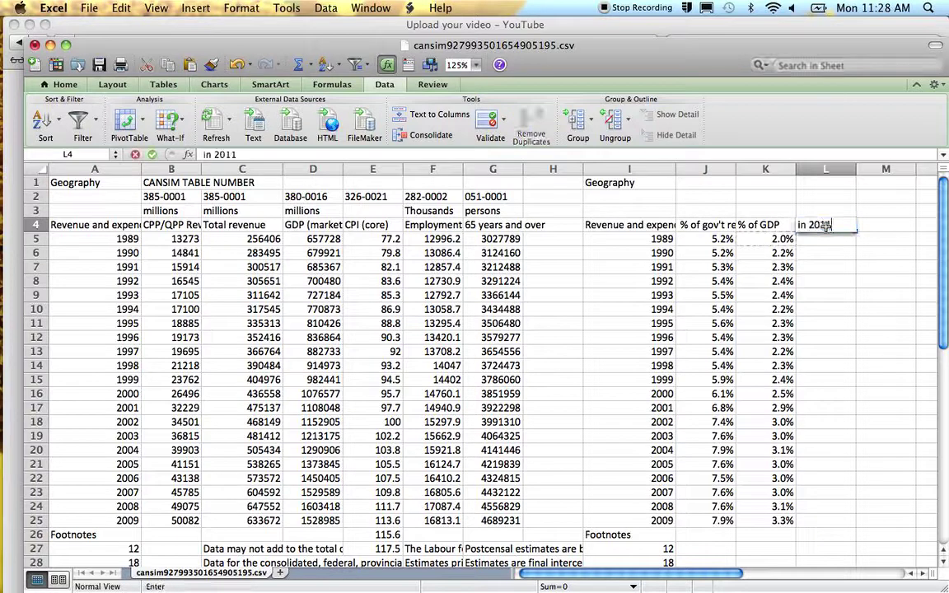
{"action": "type", "text": " $"}
{"action": "key", "text": "Return"}
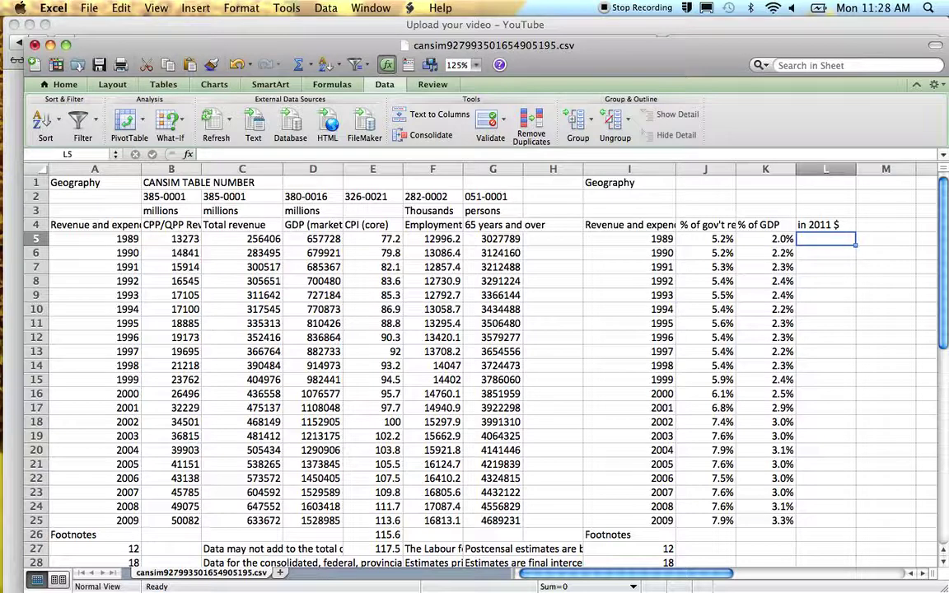
{"action": "type", "text": "="}
{"action": "key", "text": "Left"}
{"action": "key", "text": "Left"}
{"action": "key", "text": "Left"}
{"action": "key", "text": "Left"}
{"action": "key", "text": "Left"}
{"action": "key", "text": "Left"}
{"action": "key", "text": "Left"}
{"action": "key", "text": "Left"}
{"action": "key", "text": "Left"}
{"action": "key", "text": "Left"}
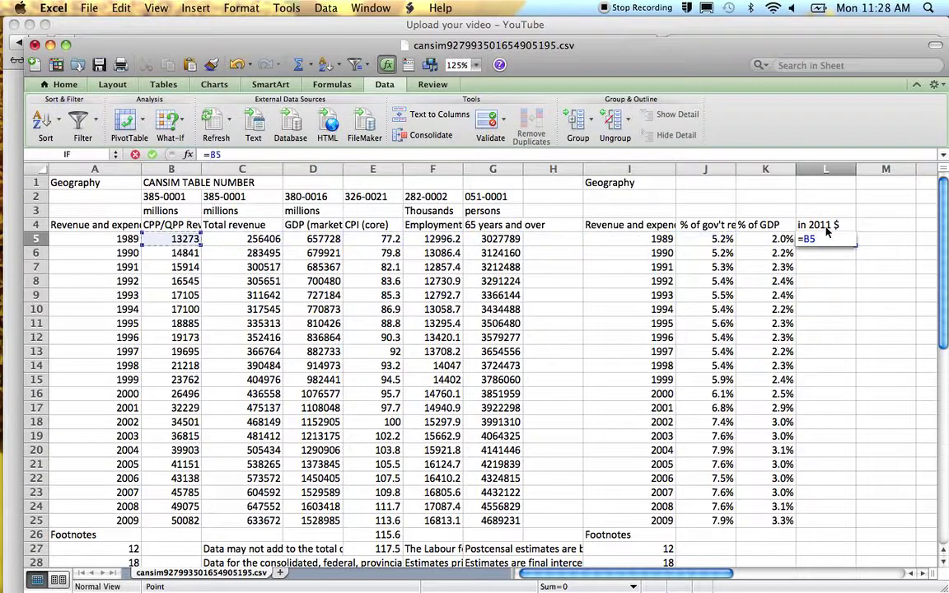
{"action": "type", "text": "/"}
{"action": "key", "text": "Up"}
{"action": "key", "text": "Left"}
{"action": "key", "text": "Left"}
{"action": "key", "text": "Left"}
{"action": "key", "text": "Left"}
{"action": "key", "text": "Left"}
{"action": "key", "text": "Left"}
{"action": "key", "text": "Left"}
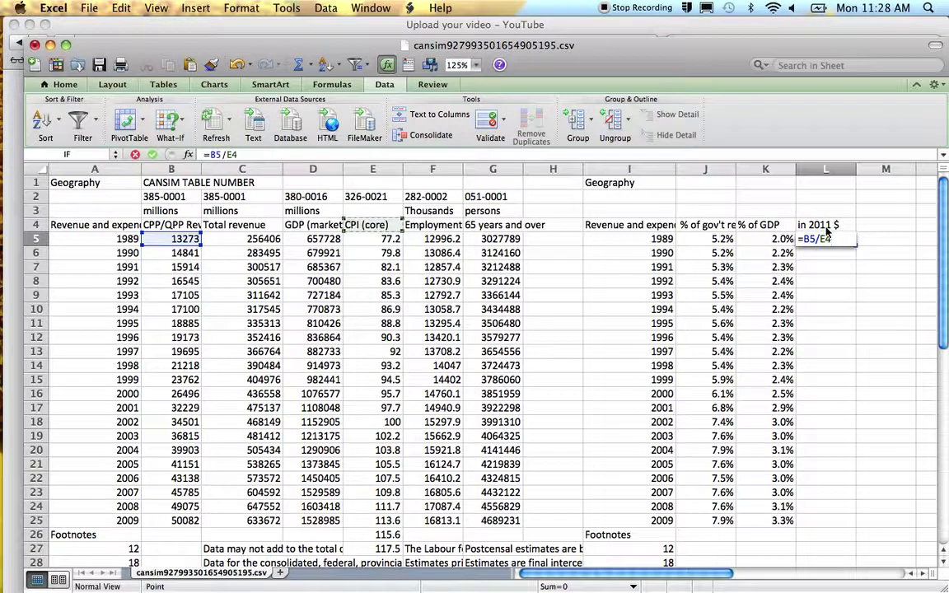
{"action": "key", "text": "Down"}
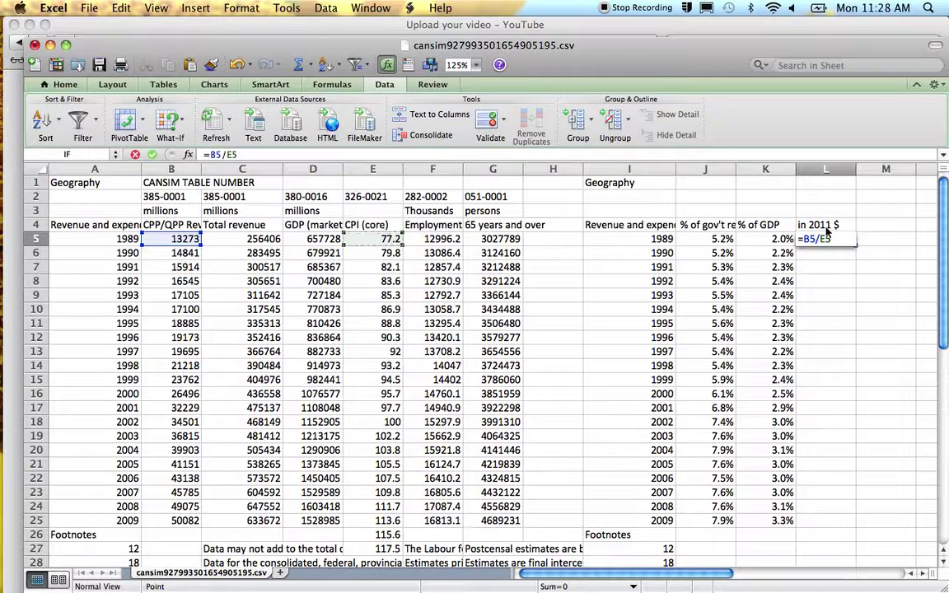
{"action": "key", "text": "Down"}
{"action": "key", "text": "Down"}
{"action": "key", "text": "Down"}
{"action": "key", "text": "Down"}
{"action": "key", "text": "Down"}
{"action": "key", "text": "Down"}
{"action": "key", "text": "Down"}
{"action": "key", "text": "Down"}
{"action": "key", "text": "Down"}
{"action": "key", "text": "Down"}
{"action": "key", "text": "Down"}
{"action": "key", "text": "Down"}
{"action": "key", "text": "Down"}
{"action": "key", "text": "Down"}
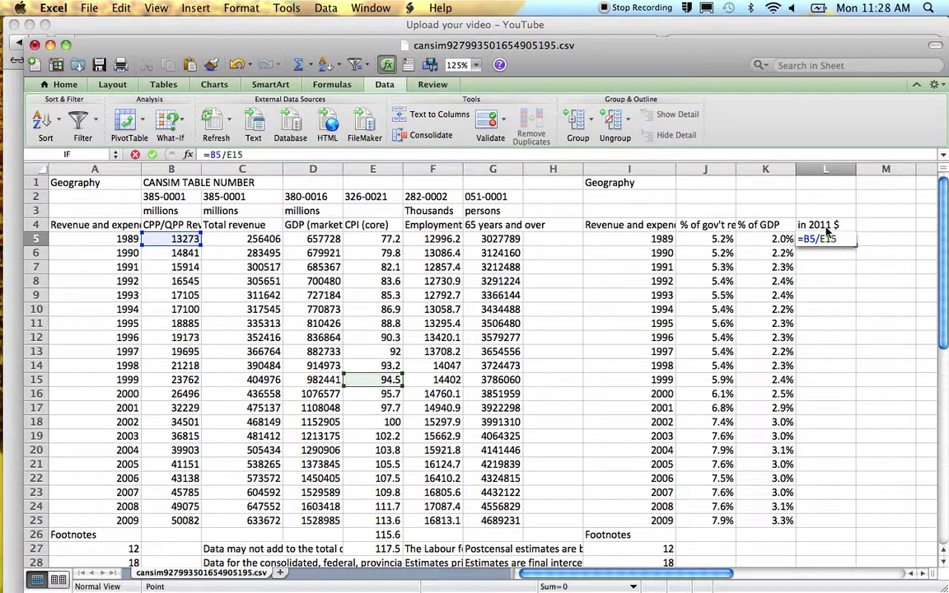
{"action": "key", "text": "Up"}
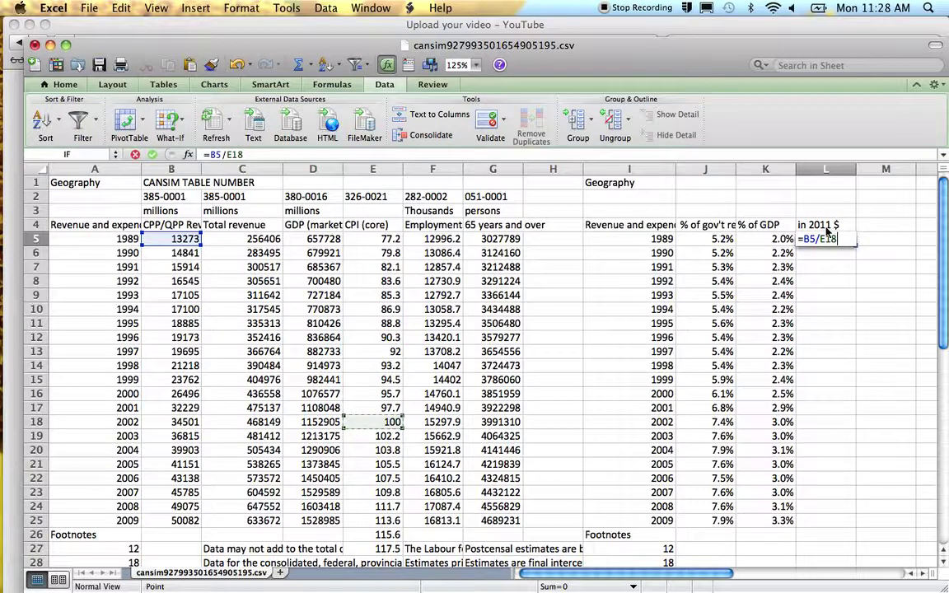
{"action": "key", "text": "Up"}
{"action": "key", "text": "Up"}
{"action": "key", "text": "Up"}
{"action": "key", "text": "Up"}
{"action": "key", "text": "Up"}
{"action": "key", "text": "Up"}
{"action": "key", "text": "Up"}
{"action": "key", "text": "Up"}
{"action": "key", "text": "Up"}
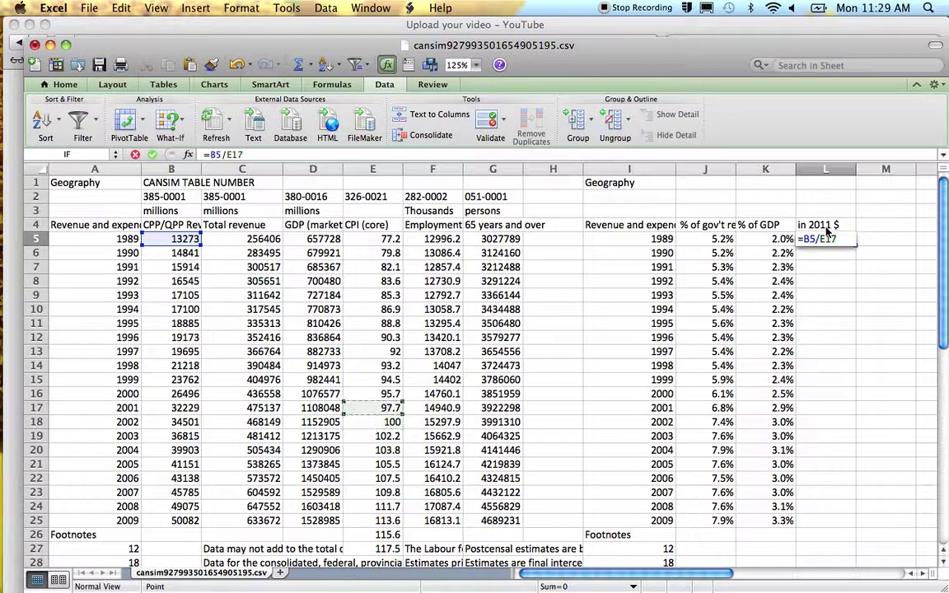
{"action": "key", "text": "Up"}
{"action": "key", "text": "Up"}
{"action": "key", "text": "Up"}
{"action": "key", "text": "Up"}
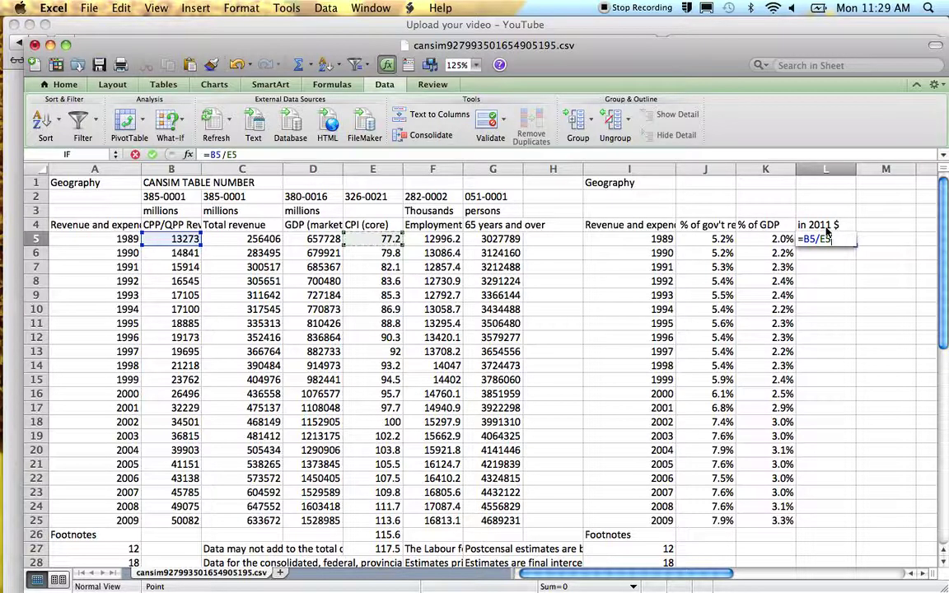
Multiply by the 2011 CPI in E27 to finish =B5/E5*E27, giving 20201.781.
{"action": "type", "text": "*"}
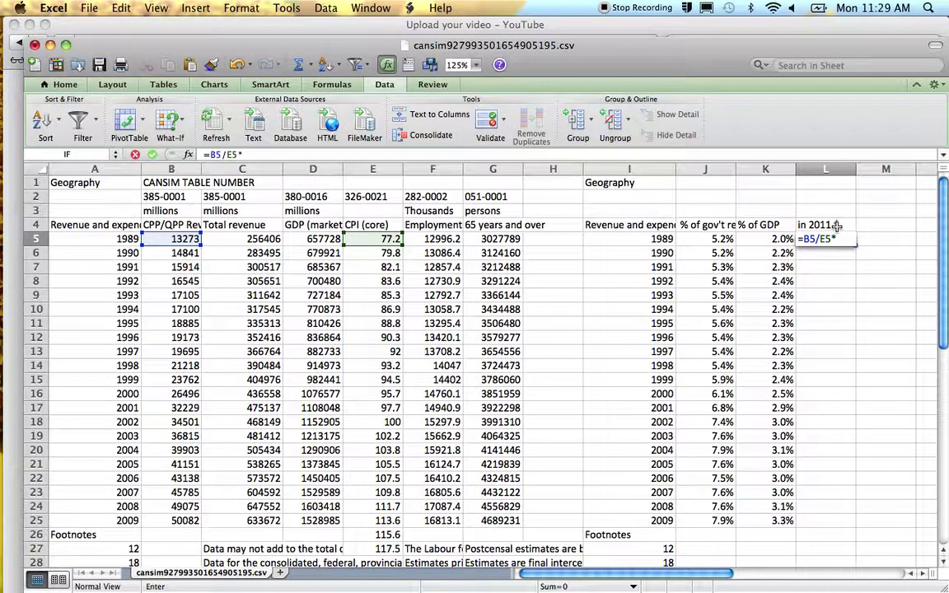
{"action": "key", "text": "Left"}
{"action": "key", "text": "Left"}
{"action": "key", "text": "Left"}
{"action": "key", "text": "Left"}
{"action": "key", "text": "Left"}
{"action": "key", "text": "Left"}
{"action": "key", "text": "Left"}
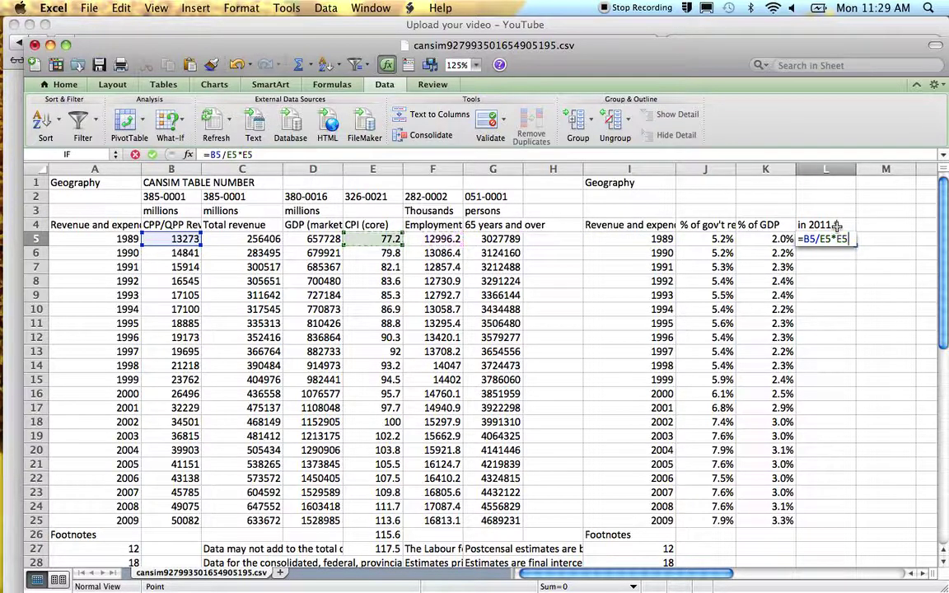
{"action": "key", "text": "Down"}
{"action": "key", "text": "Down"}
{"action": "key", "text": "Down"}
{"action": "key", "text": "Down"}
{"action": "key", "text": "Down"}
{"action": "key", "text": "Down"}
{"action": "key", "text": "Down"}
{"action": "key", "text": "Down"}
{"action": "key", "text": "Down"}
{"action": "key", "text": "Down"}
{"action": "key", "text": "Down"}
{"action": "key", "text": "Down"}
{"action": "key", "text": "Down"}
{"action": "key", "text": "Down"}
{"action": "key", "text": "Down"}
{"action": "key", "text": "Down"}
{"action": "key", "text": "Down"}
{"action": "key", "text": "Down"}
{"action": "key", "text": "Down"}
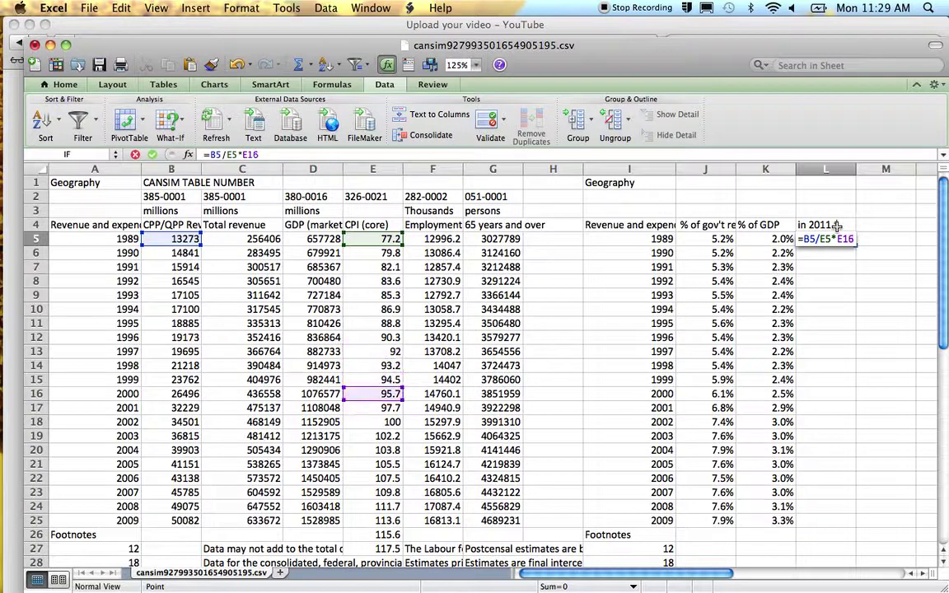
{"action": "key", "text": "Down"}
{"action": "key", "text": "Down"}
{"action": "key", "text": "Down"}
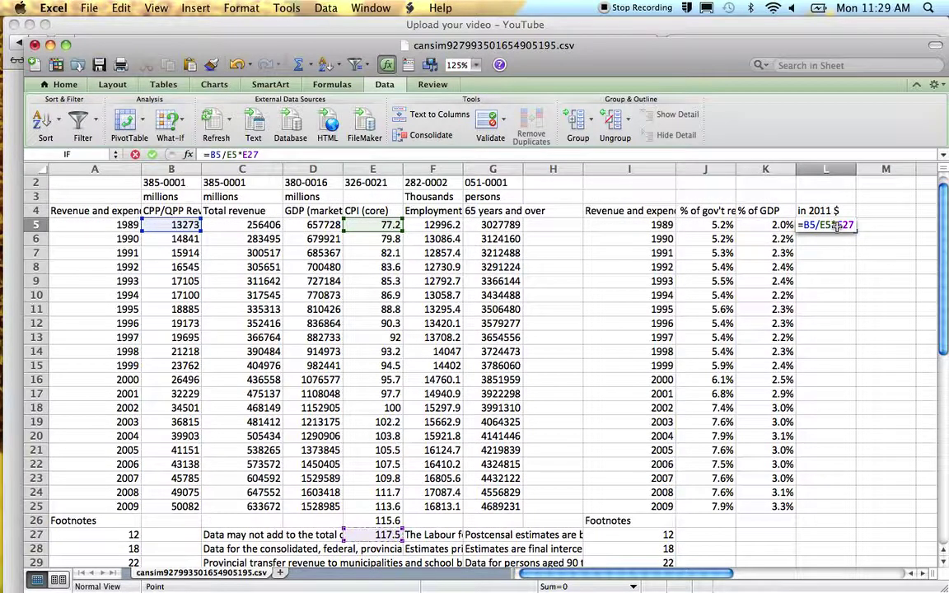
{"action": "key", "text": "Return"}
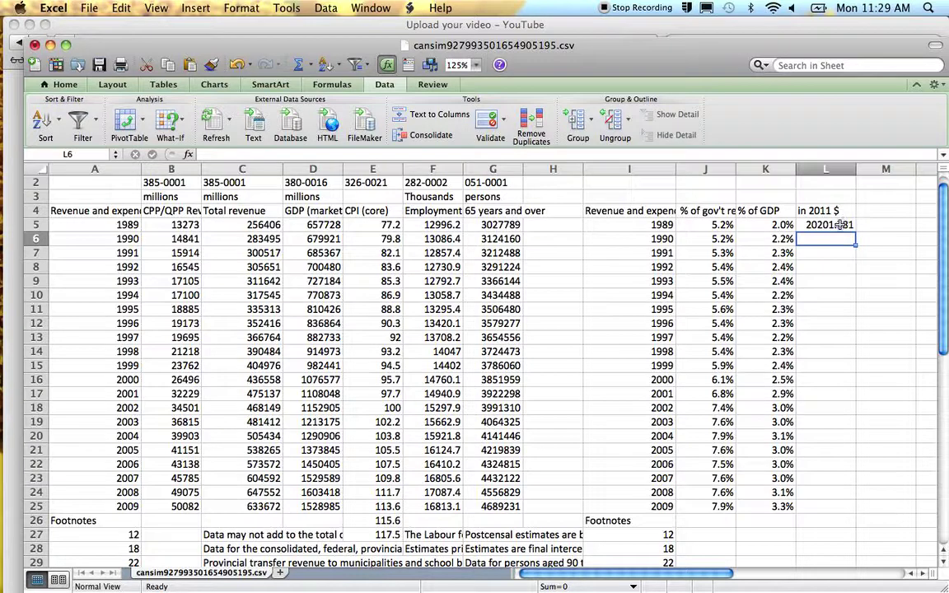
Format L5 as Number with 0 decimal places so it shows 20202.
{"action": "left_click", "coordinate": [840, 225]}
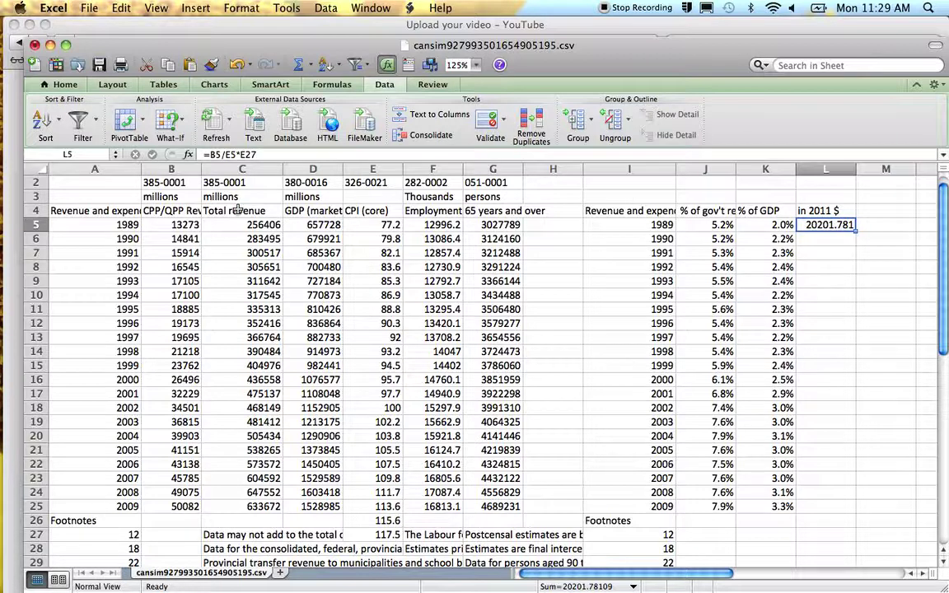
{"action": "left_click", "coordinate": [241, 9]}
{"action": "left_click", "coordinate": [227, 25]}
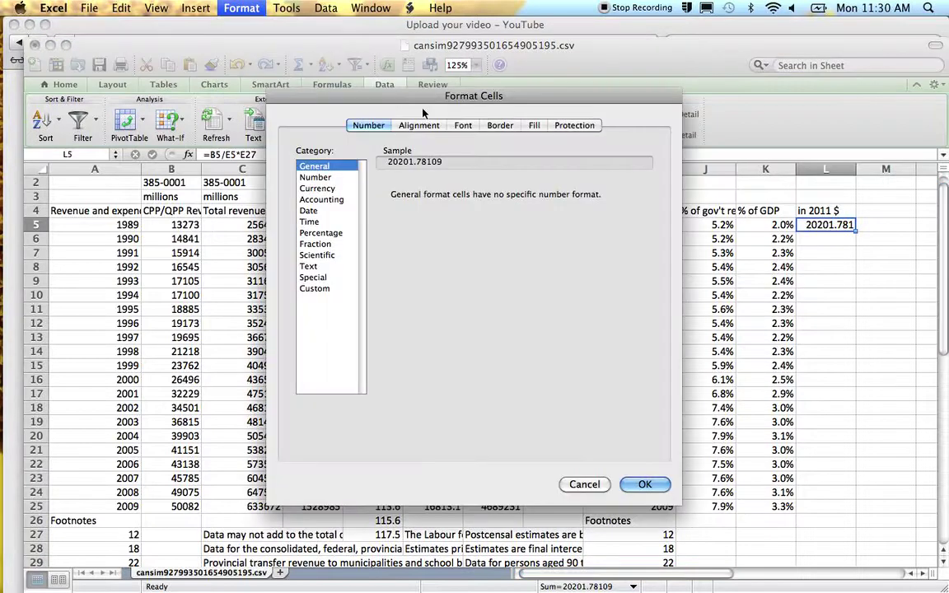
{"action": "left_click", "coordinate": [330, 178]}
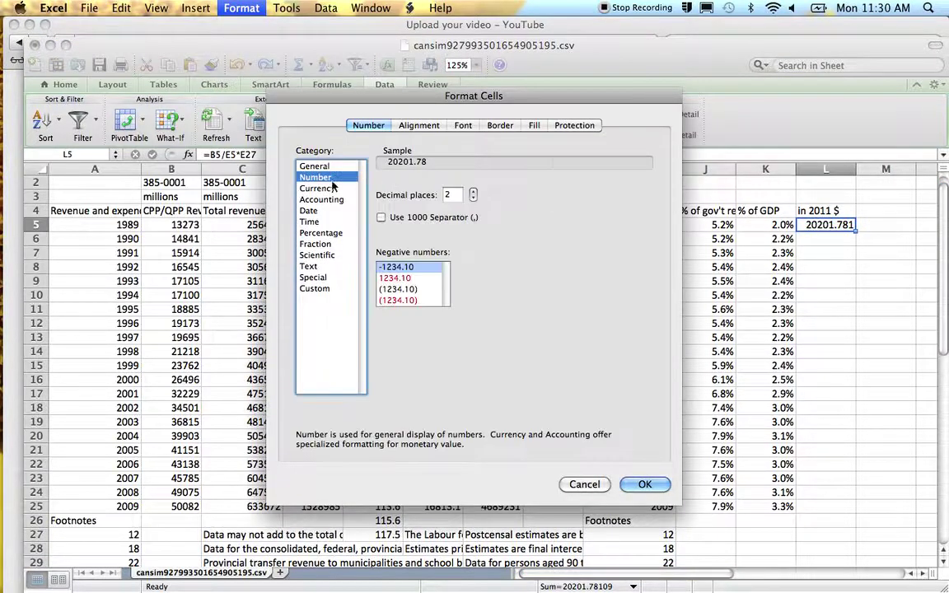
{"action": "left_click", "coordinate": [473, 198]}
{"action": "left_click", "coordinate": [473, 198]}
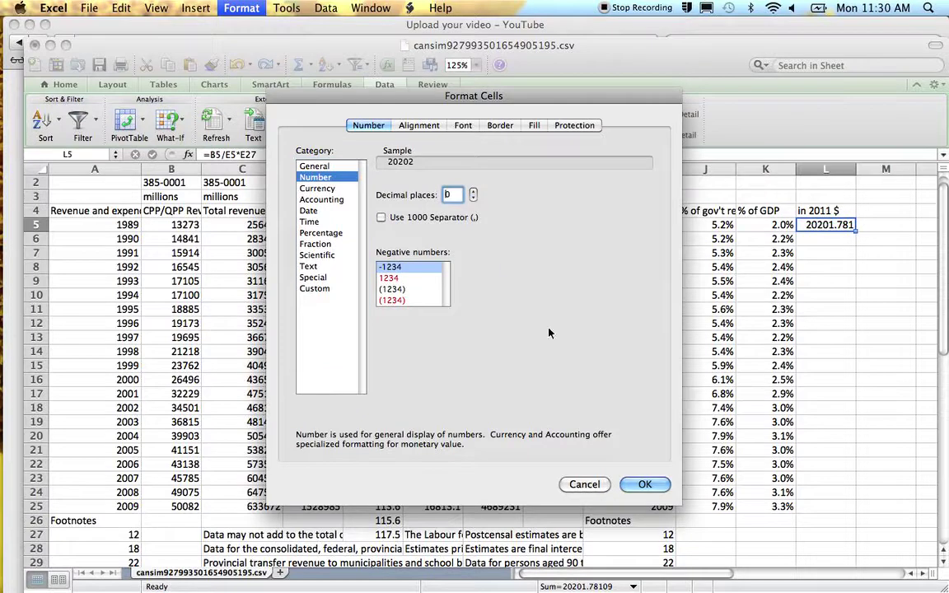
{"action": "left_click", "coordinate": [645, 487]}
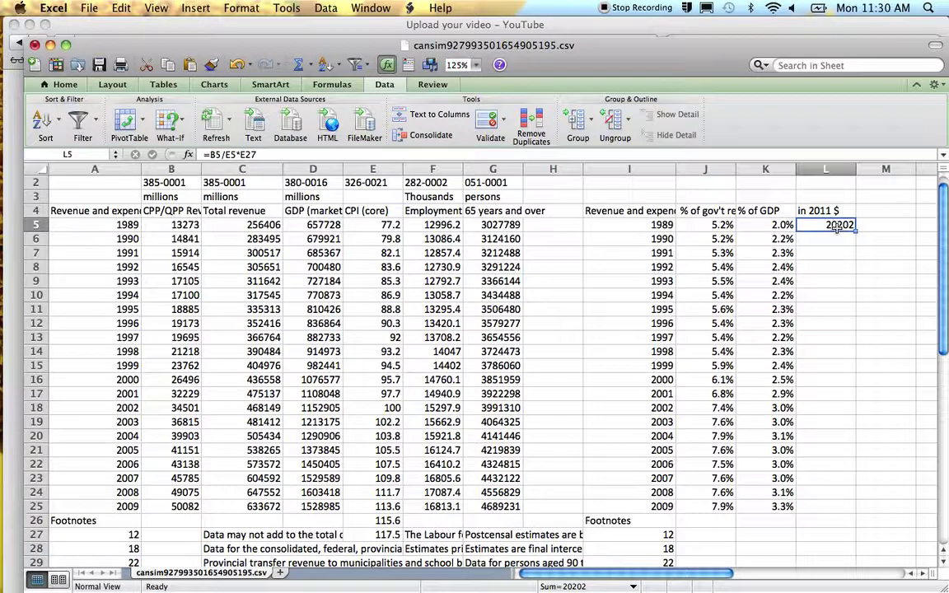
Paste L5 down the column, then anchor the CPI reference so L5 reads =B5/E5*E$27.
{"action": "key", "text": "cmd+c"}
{"action": "left_click_drag", "start_coordinate": [836, 240], "coordinate": [831, 500]}
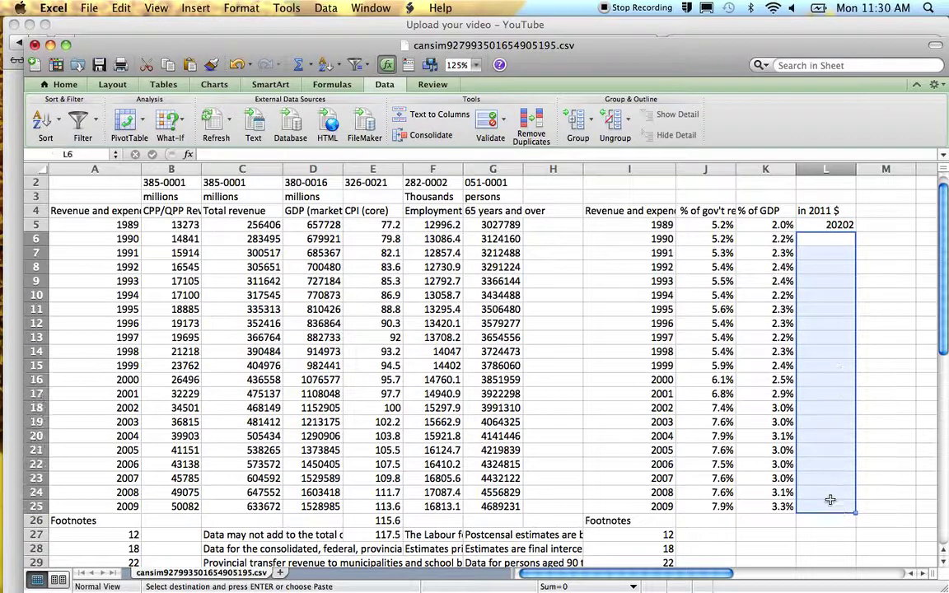
{"action": "key", "text": "super+v"}
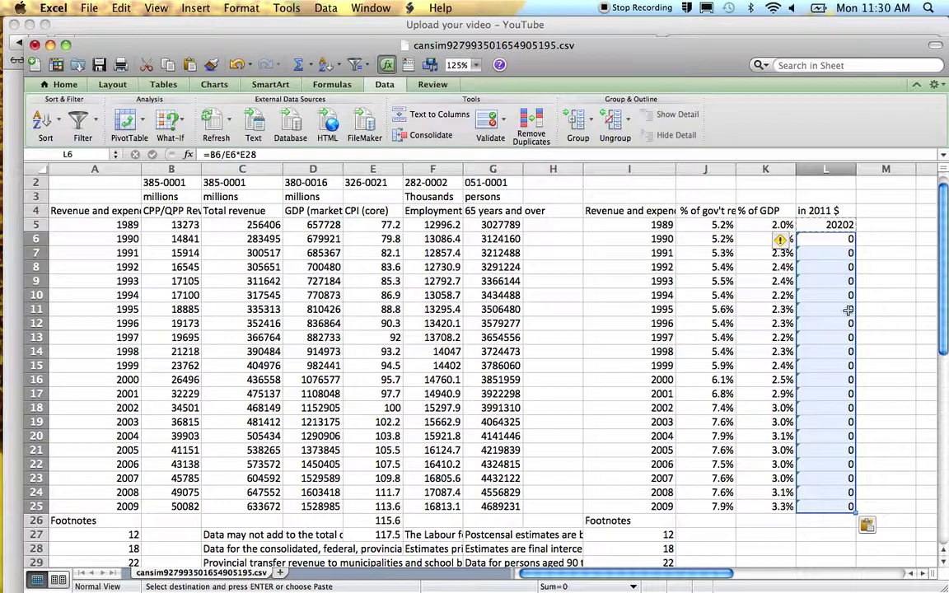
{"action": "left_click", "coordinate": [840, 225]}
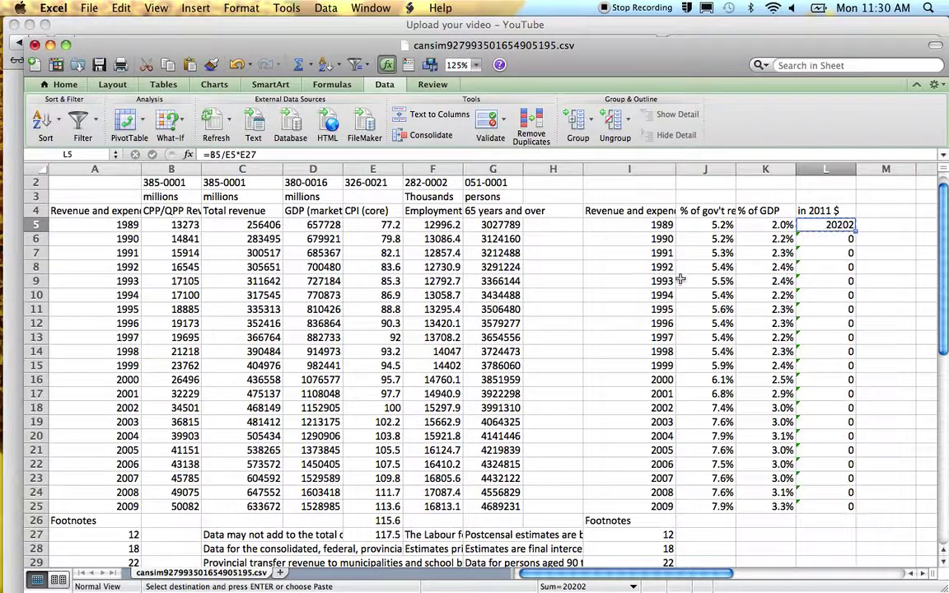
{"action": "key", "text": "ctrl+u"}
{"action": "type", "text": "$"}
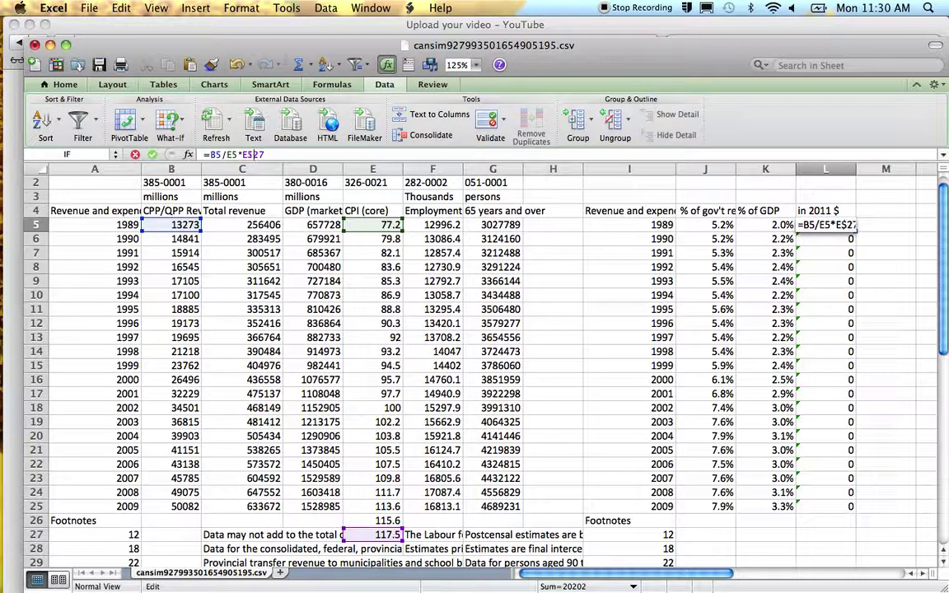
{"action": "key", "text": "Return"}
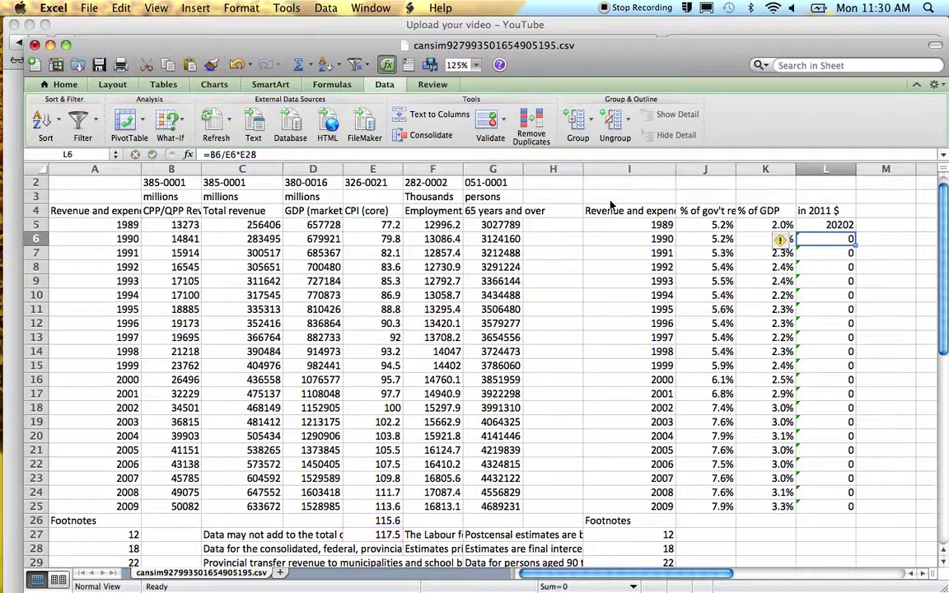
Paste the anchored formula into the later years, accepting the size-mismatch warning.
{"action": "left_click", "coordinate": [815, 229]}
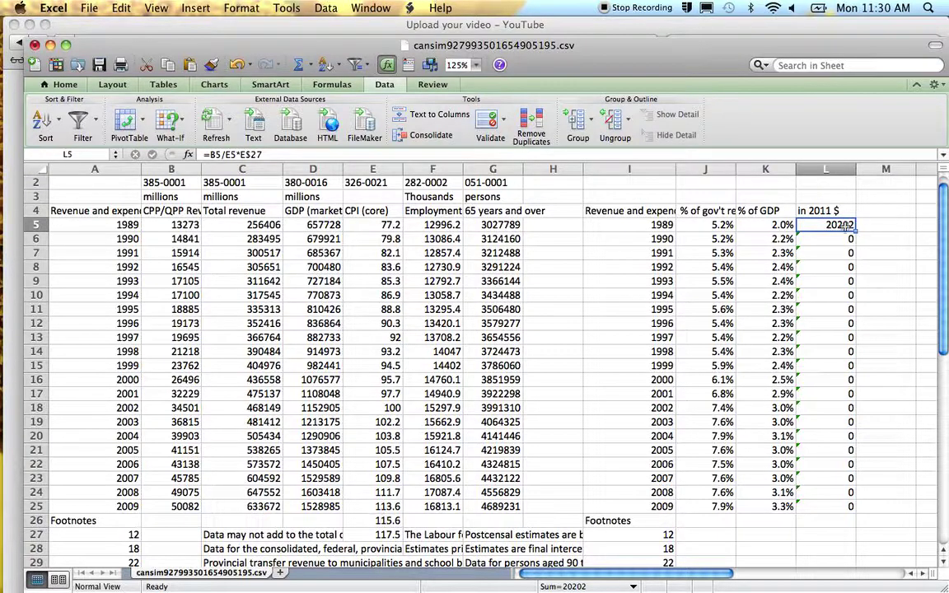
{"action": "key", "text": "super+c"}
{"action": "left_click_drag", "start_coordinate": [836, 240], "coordinate": [838, 500]}
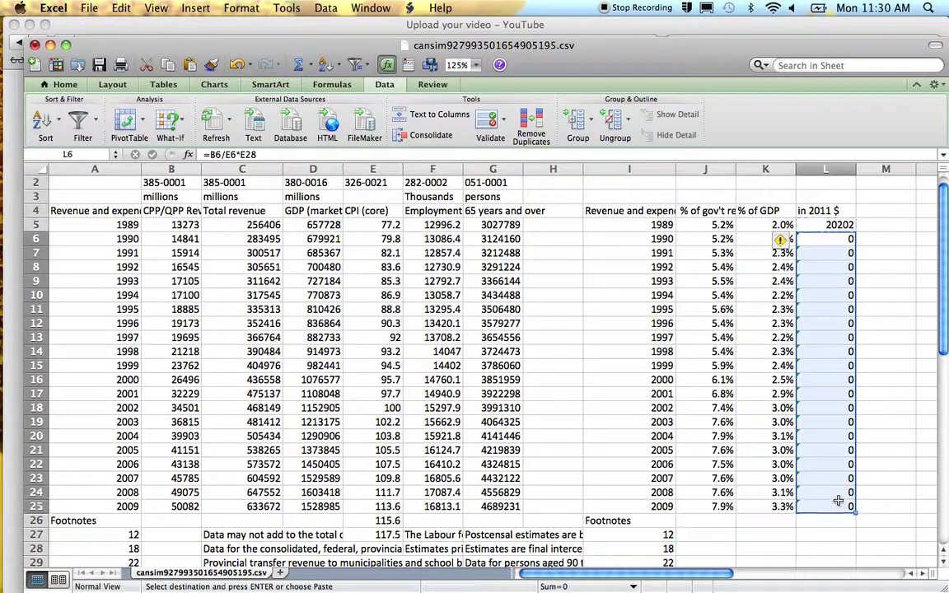
{"action": "type", "text": "v"}
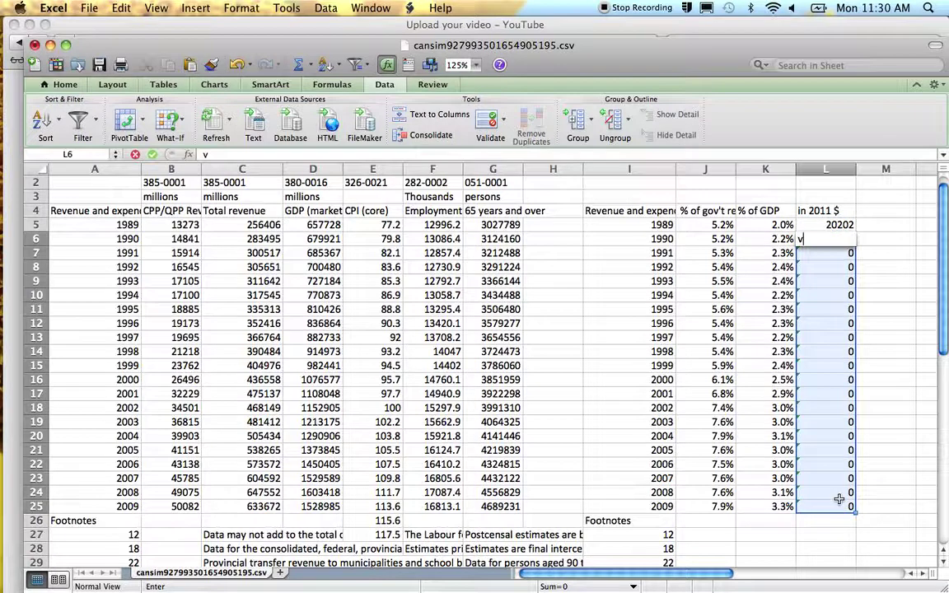
{"action": "key", "text": "super+v"}
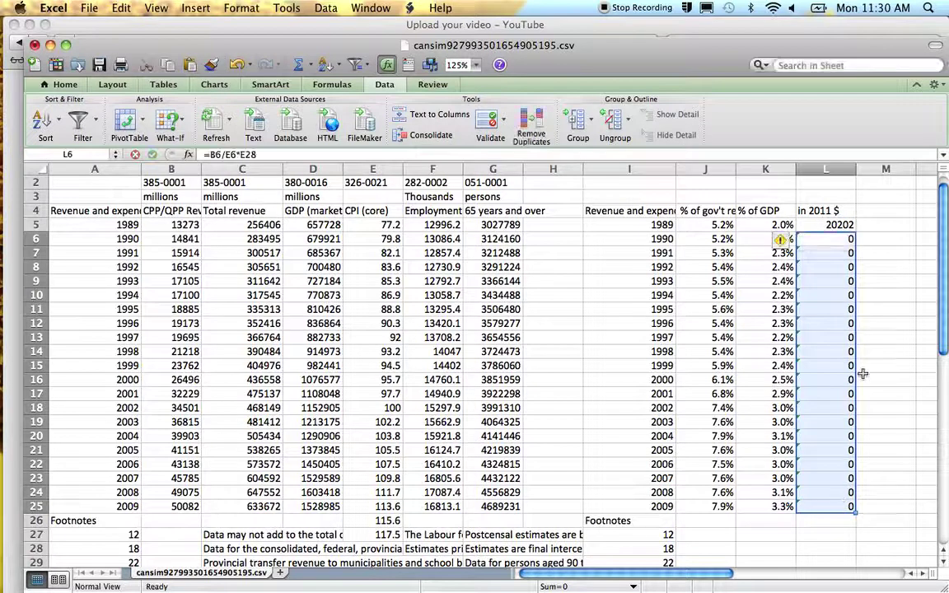
{"action": "key", "text": "super+v"}
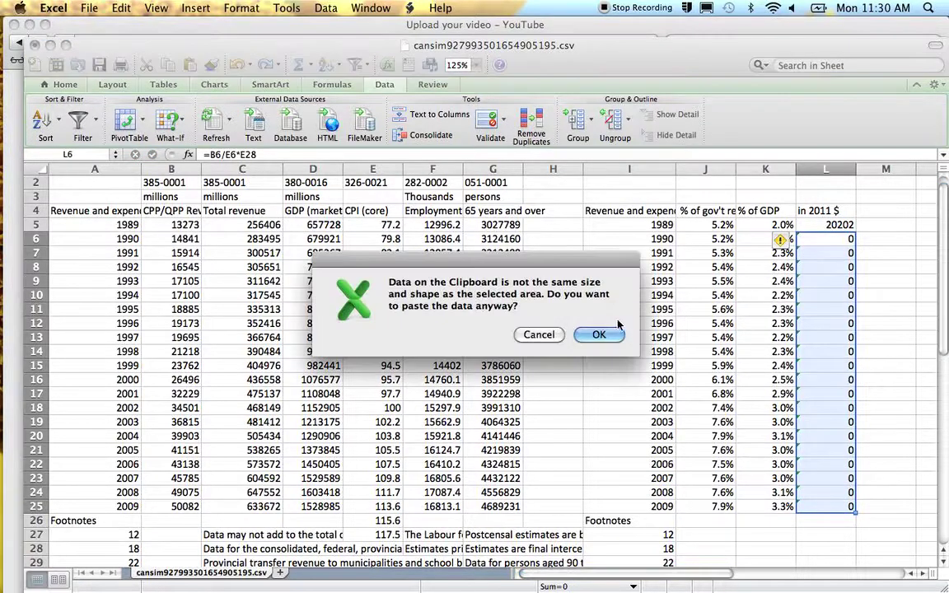
{"action": "left_click", "coordinate": [592, 336]}
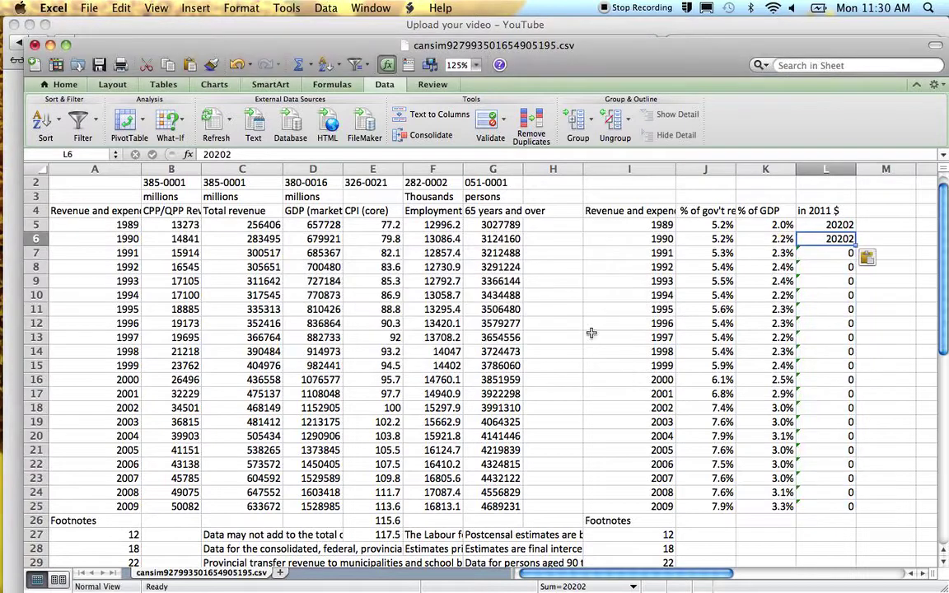
Recopy L5 into L6:L25 and verify the 1990 and 1989 formulas use E$27.
{"action": "left_click", "coordinate": [838, 225]}
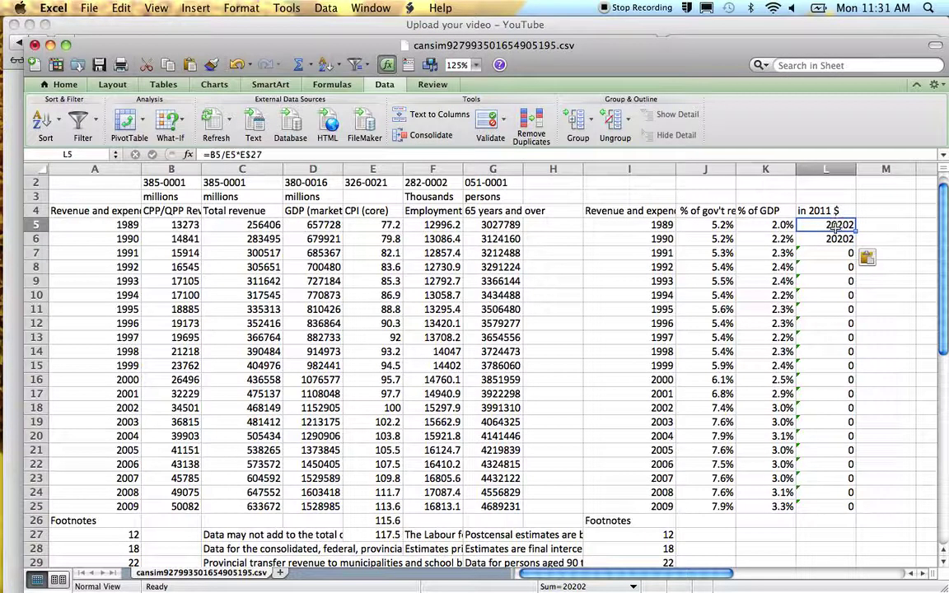
{"action": "key", "text": "super+c"}
{"action": "left_click_drag", "start_coordinate": [839, 239], "coordinate": [830, 507]}
{"action": "key", "text": "super+v"}
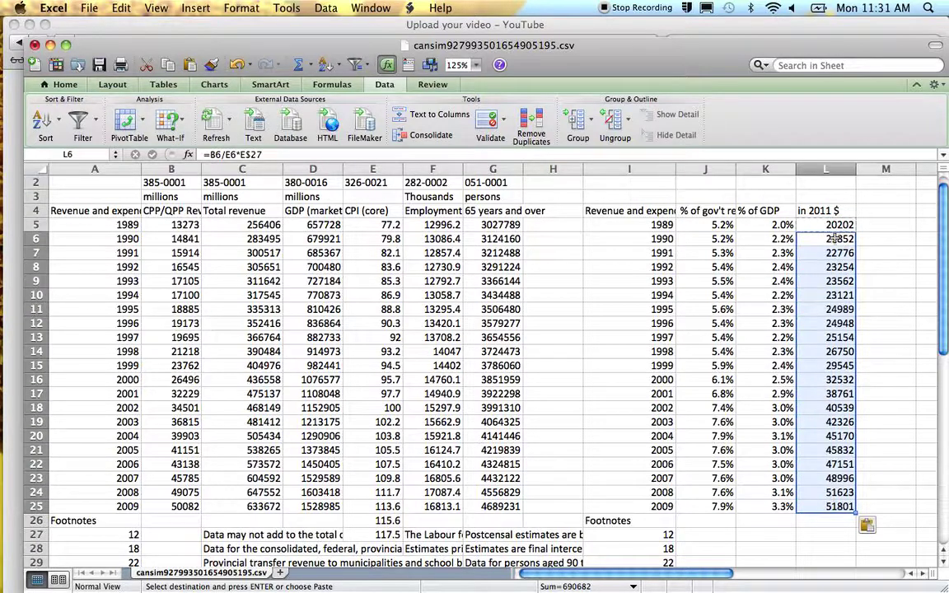
{"action": "left_click", "coordinate": [835, 239]}
{"action": "left_click", "coordinate": [838, 225]}
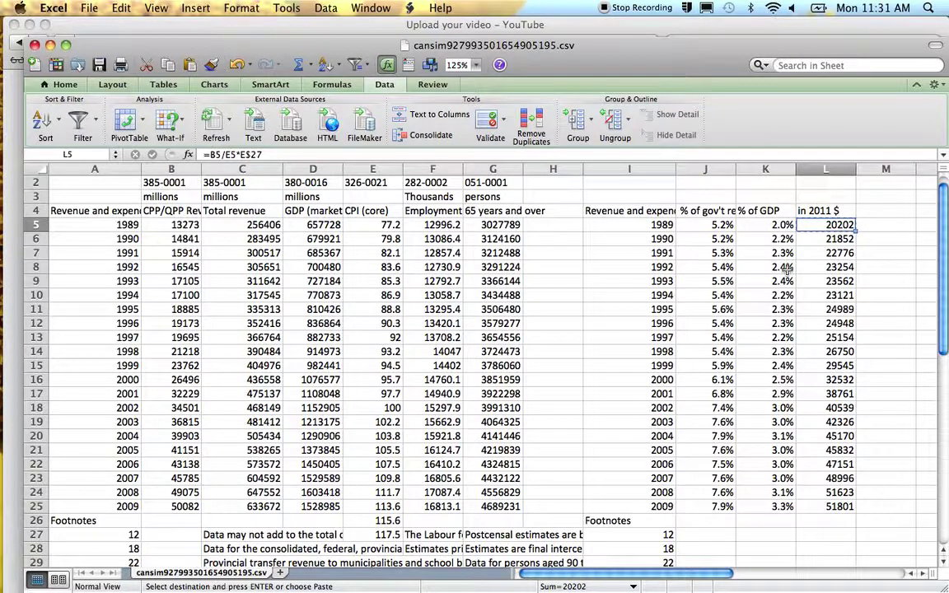
Enter 'in 2011$/employed person' as the heading in M4.
{"action": "left_click", "coordinate": [872, 211]}
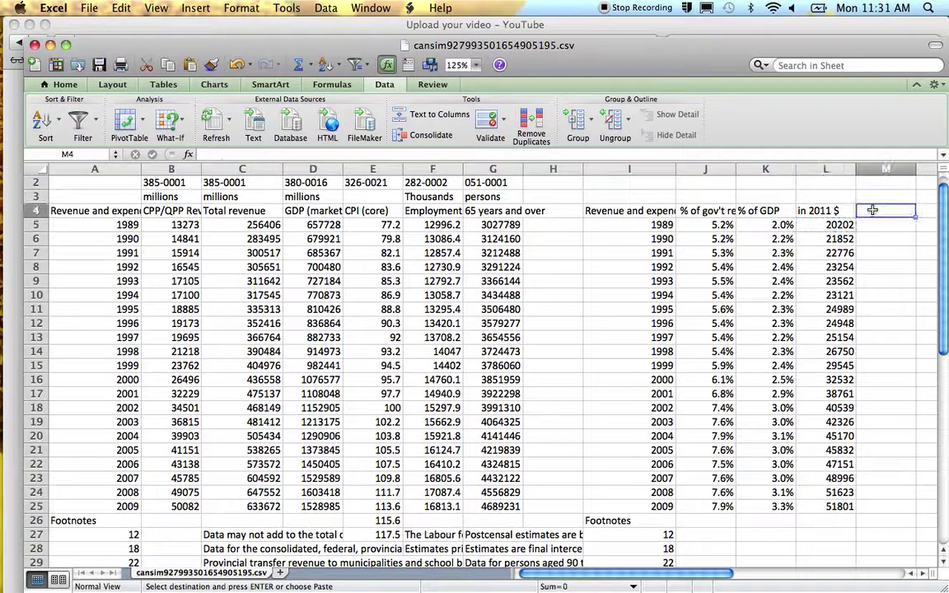
{"action": "type", "text": "in 20"}
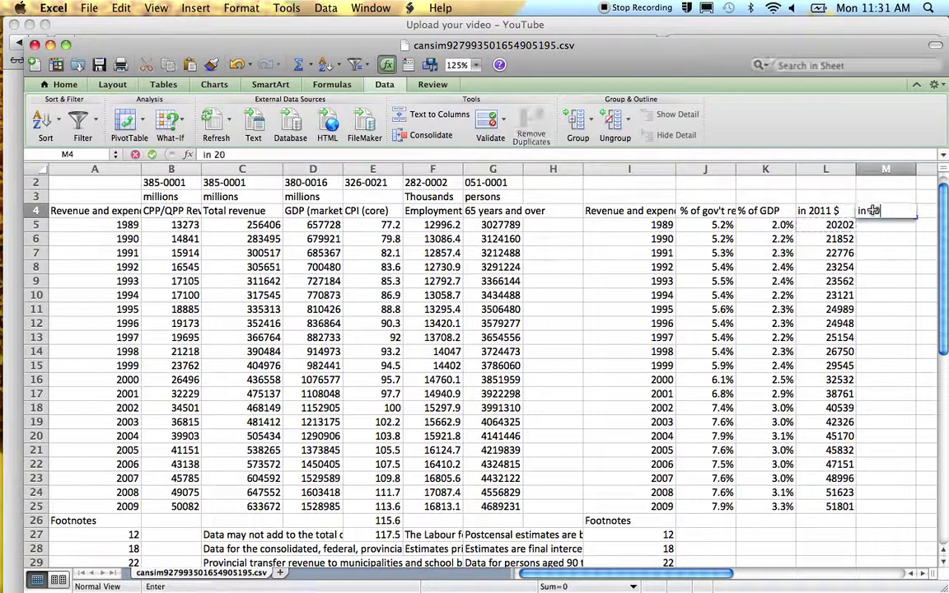
{"action": "type", "text": "11$/employed person"}
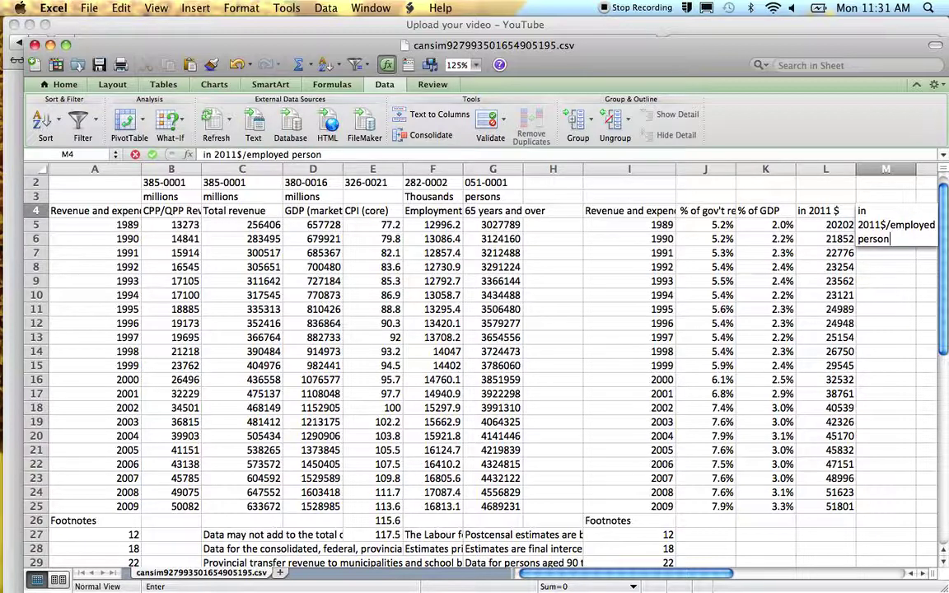
{"action": "key", "text": "Return"}
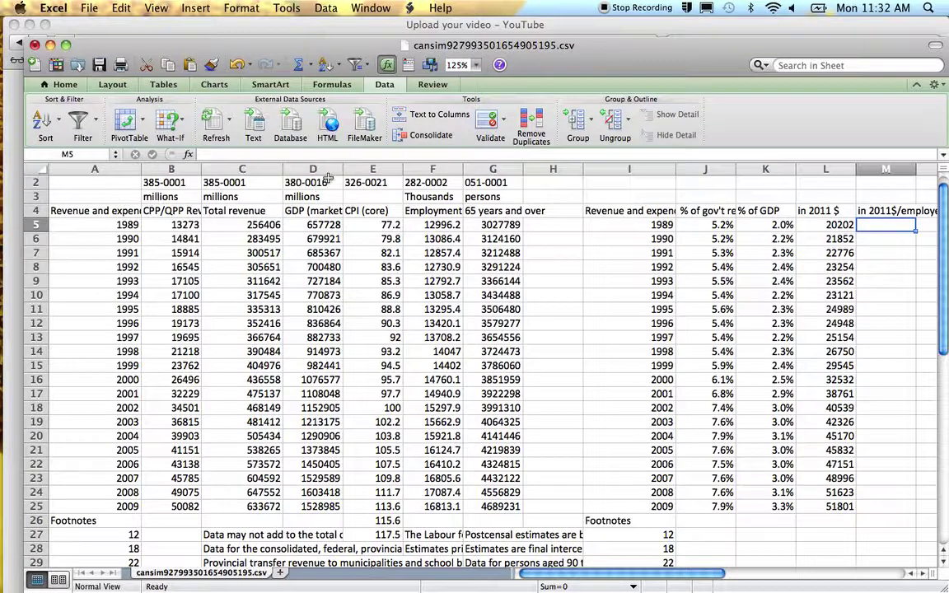
{"action": "left_click", "coordinate": [175, 198]}
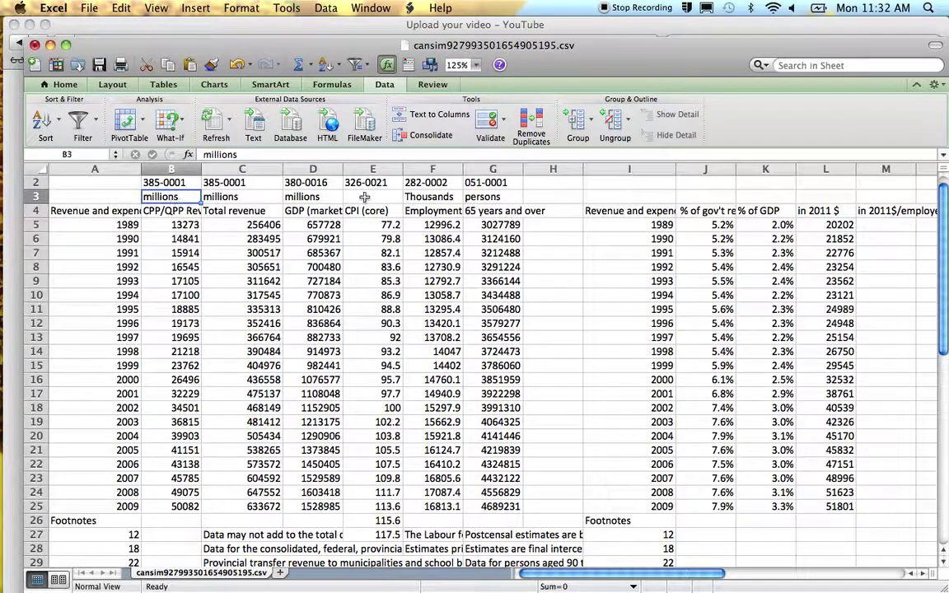
{"action": "left_click", "coordinate": [429, 197]}
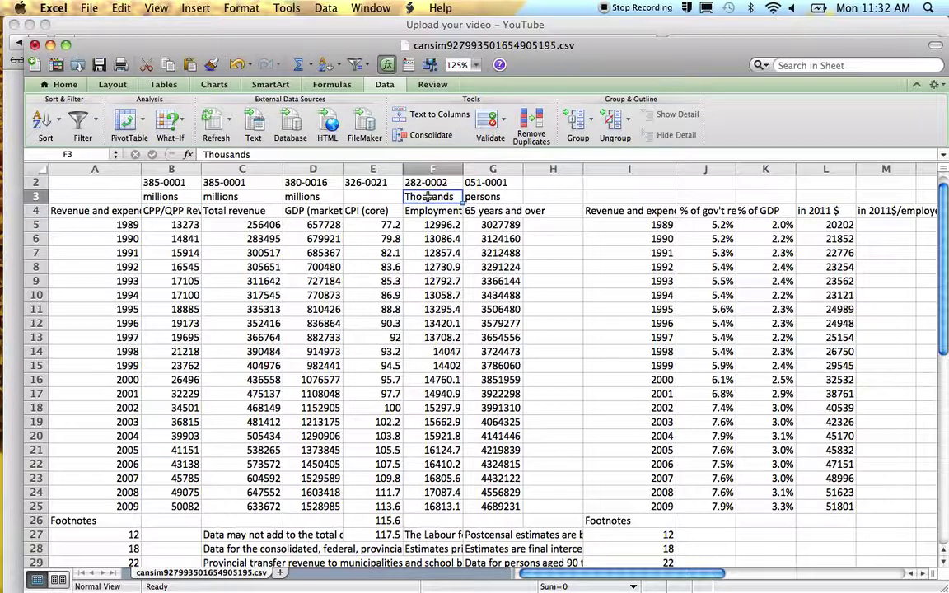
{"action": "left_click", "coordinate": [873, 225]}
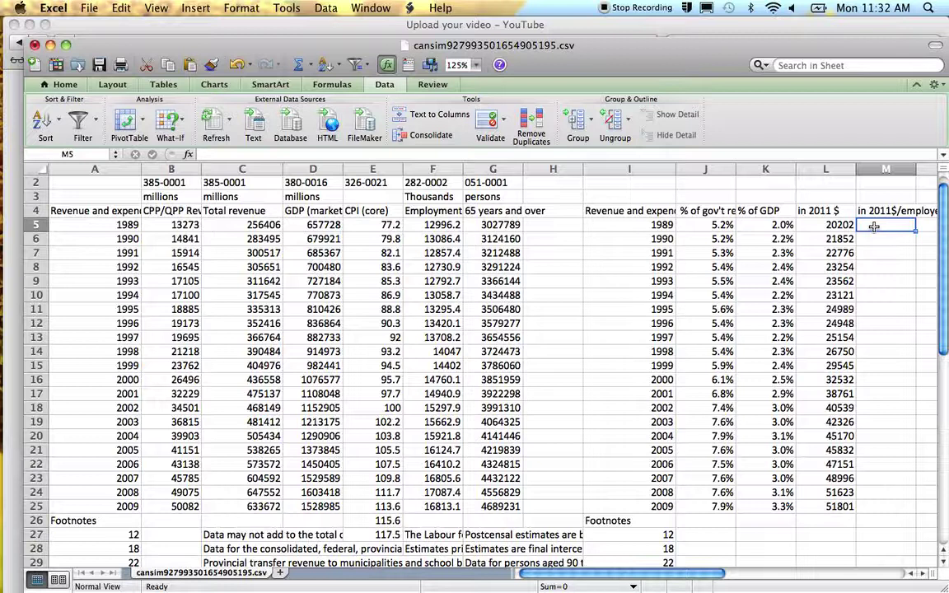
Try a revenue-per-employment formula in M5, then check the 1989 revenue and employment figures.
{"action": "type", "text": "="}
{"action": "key", "text": "Left"}
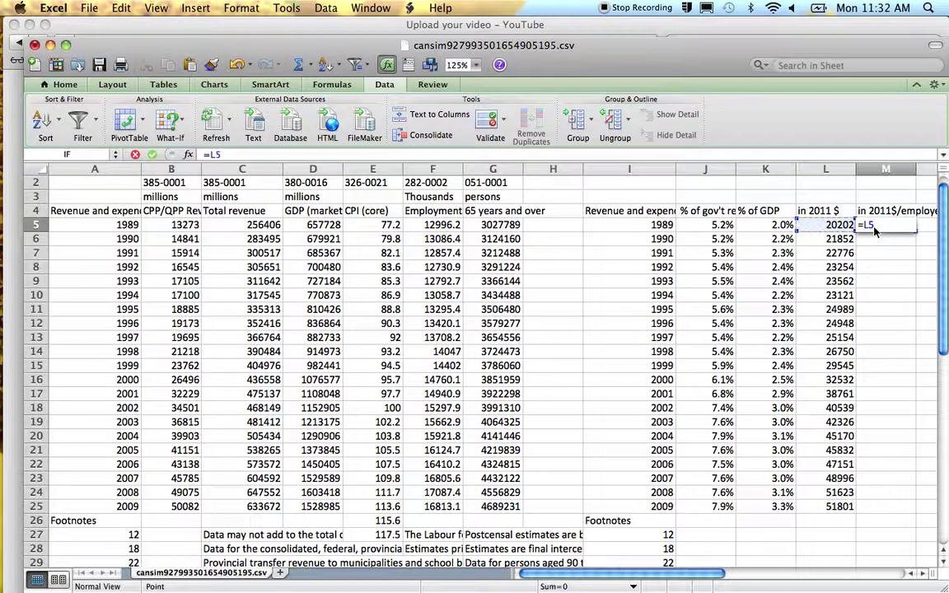
{"action": "key", "text": "Left"}
{"action": "key", "text": "Left"}
{"action": "key", "text": "Left"}
{"action": "key", "text": "Left"}
{"action": "key", "text": "Left"}
{"action": "key", "text": "Left"}
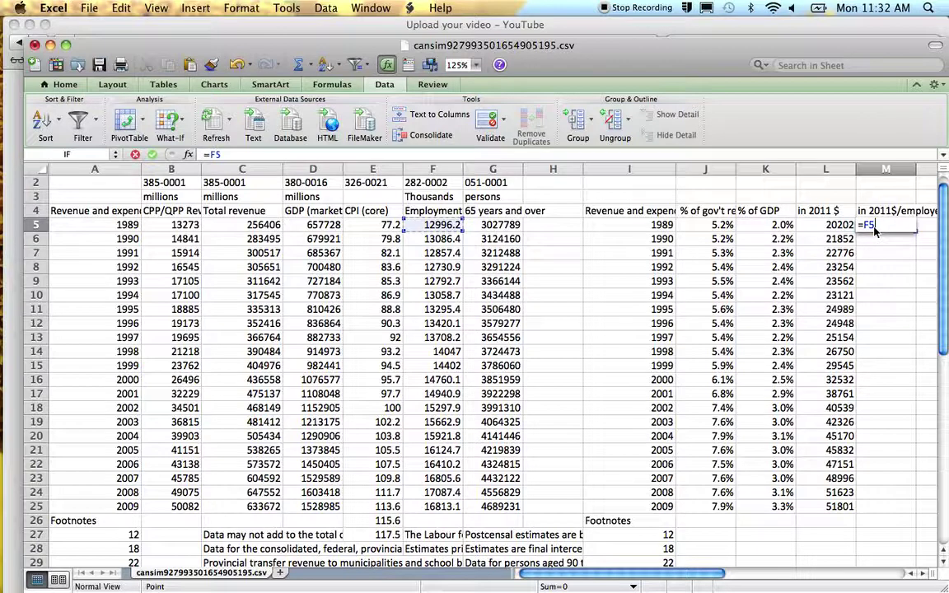
{"action": "key", "text": "Left"}
{"action": "key", "text": "Left"}
{"action": "key", "text": "Left"}
{"action": "key", "text": "Left"}
{"action": "type", "text": "/"}
{"action": "key", "text": "Left"}
{"action": "key", "text": "Left"}
{"action": "key", "text": "Left"}
{"action": "key", "text": "Left"}
{"action": "key", "text": "Left"}
{"action": "key", "text": "Left"}
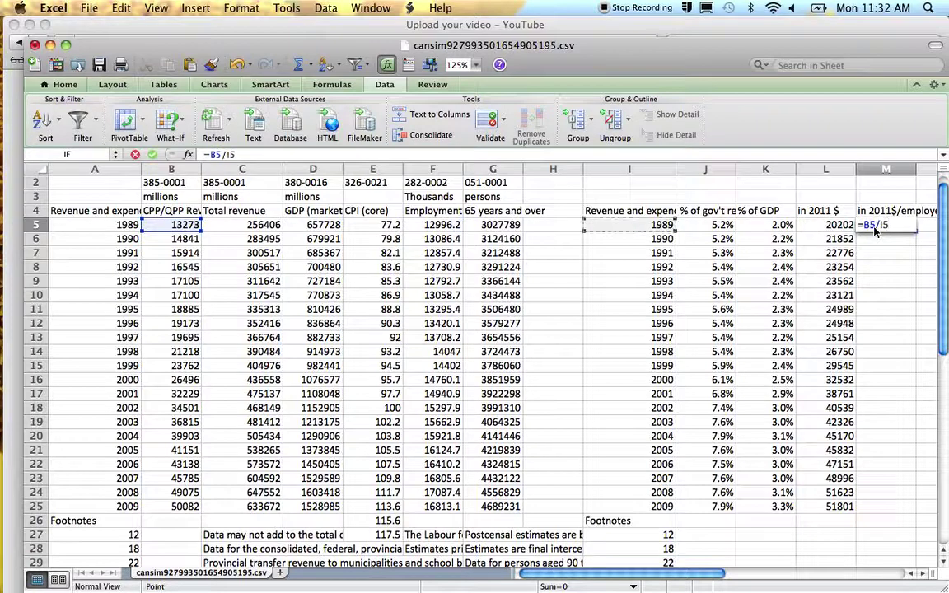
{"action": "key", "text": "Left"}
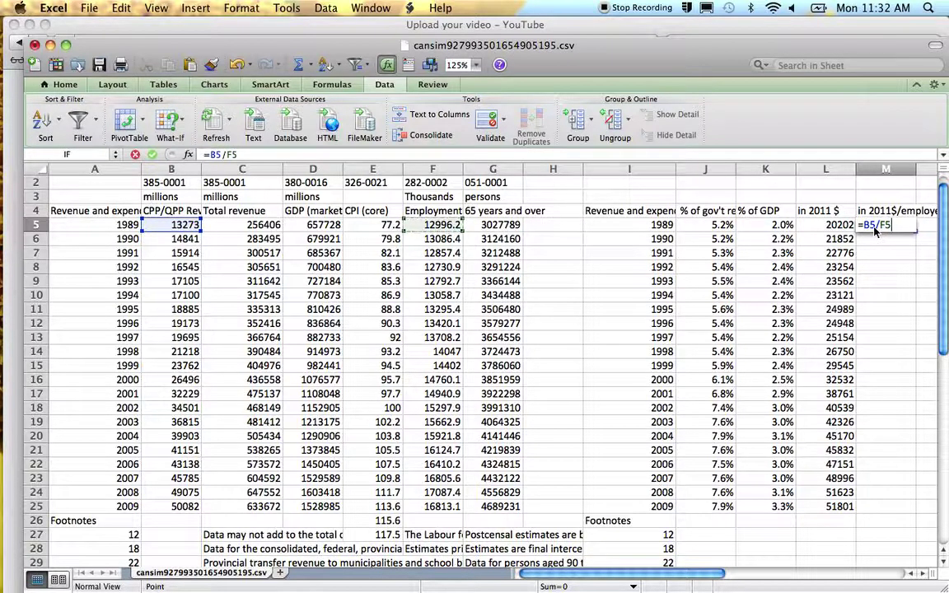
{"action": "key", "text": "Return"}
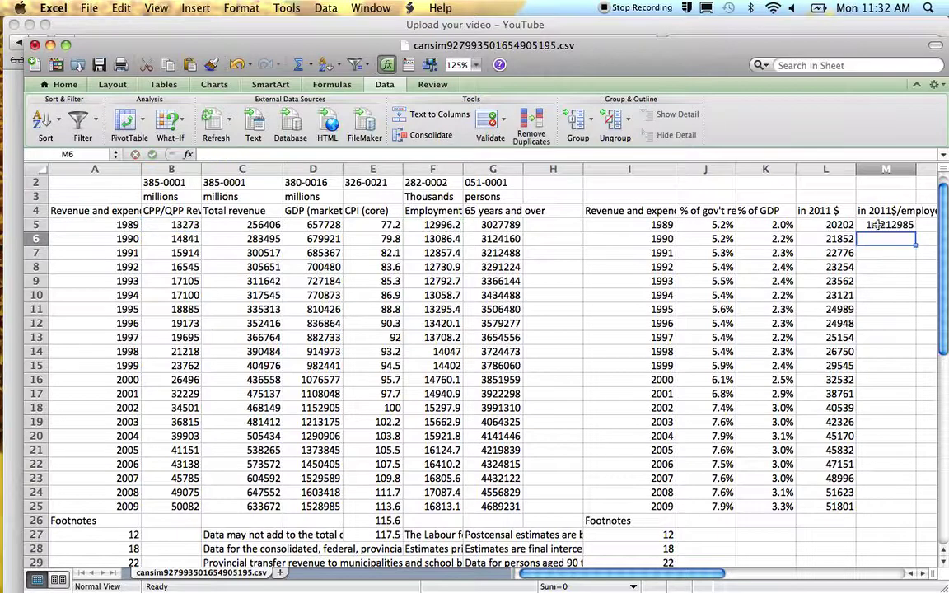
{"action": "left_click", "coordinate": [891, 224]}
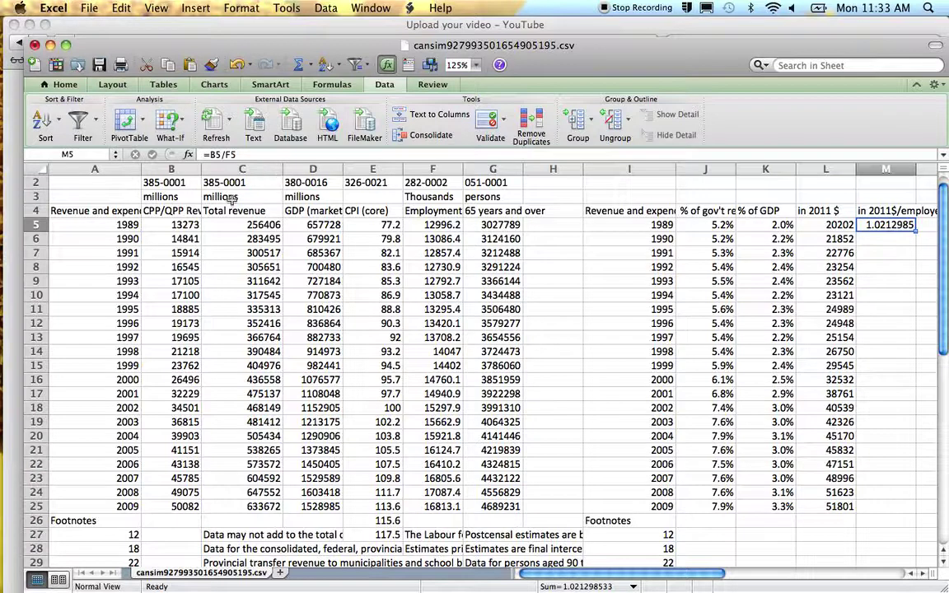
{"action": "left_click", "coordinate": [188, 227]}
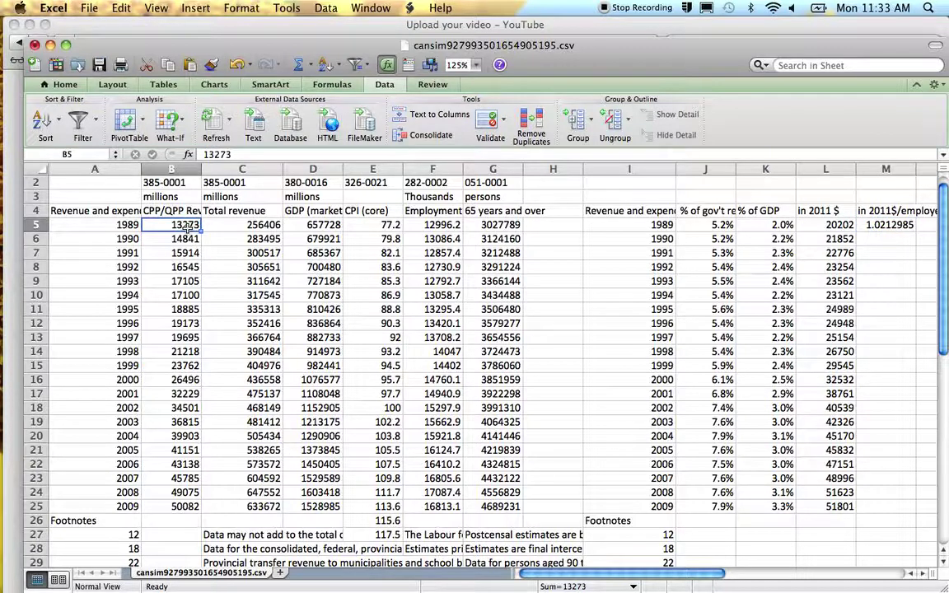
{"action": "left_click", "coordinate": [444, 225]}
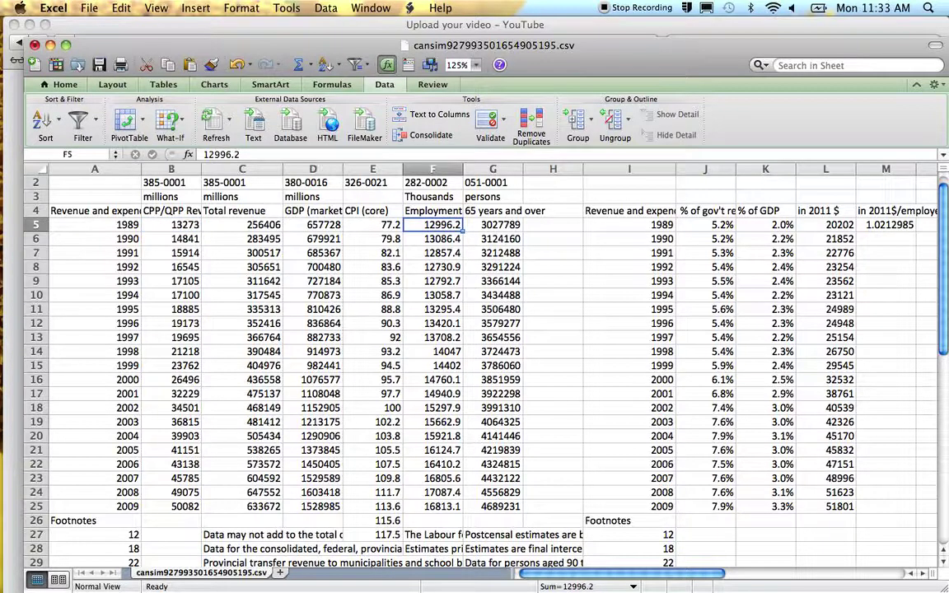
{"action": "key", "text": "ctrl+u"}
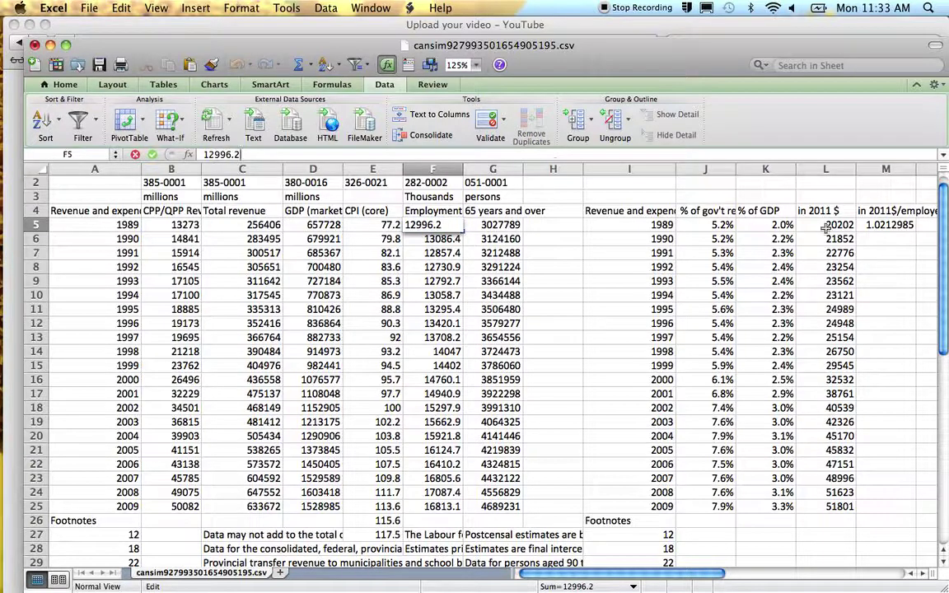
{"action": "left_click", "coordinate": [867, 229]}
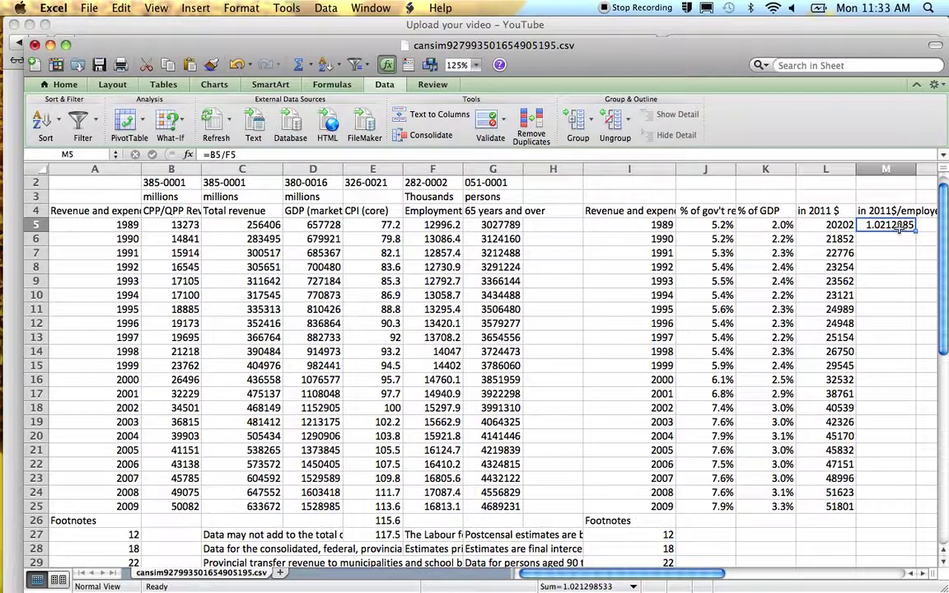
Re-enter M5 as =L5/F5*1000, giving 1554.4375 for 1989.
{"action": "type", "text": "="}
{"action": "key", "text": "Left"}
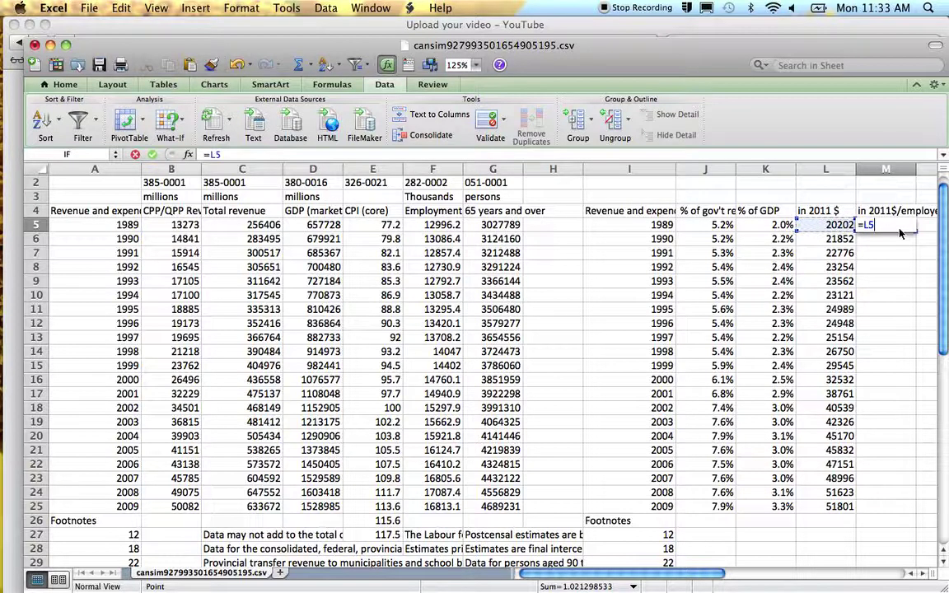
{"action": "type", "text": "/"}
{"action": "key", "text": "Left"}
{"action": "key", "text": "Left"}
{"action": "key", "text": "Left"}
{"action": "key", "text": "Left"}
{"action": "key", "text": "Left"}
{"action": "key", "text": "Left"}
{"action": "key", "text": "Left"}
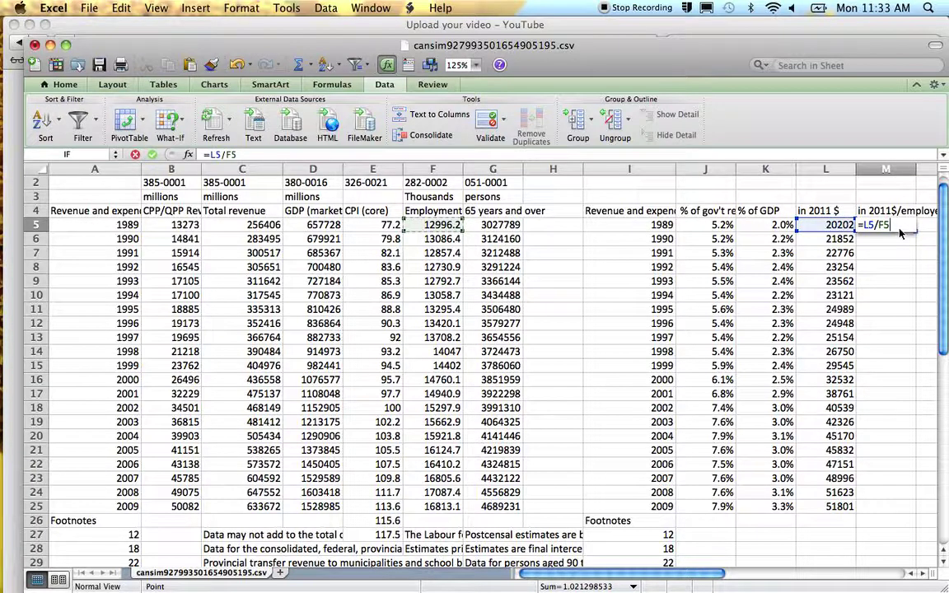
{"action": "type", "text": "*1000"}
{"action": "key", "text": "Return"}
{"action": "left_click", "coordinate": [898, 225]}
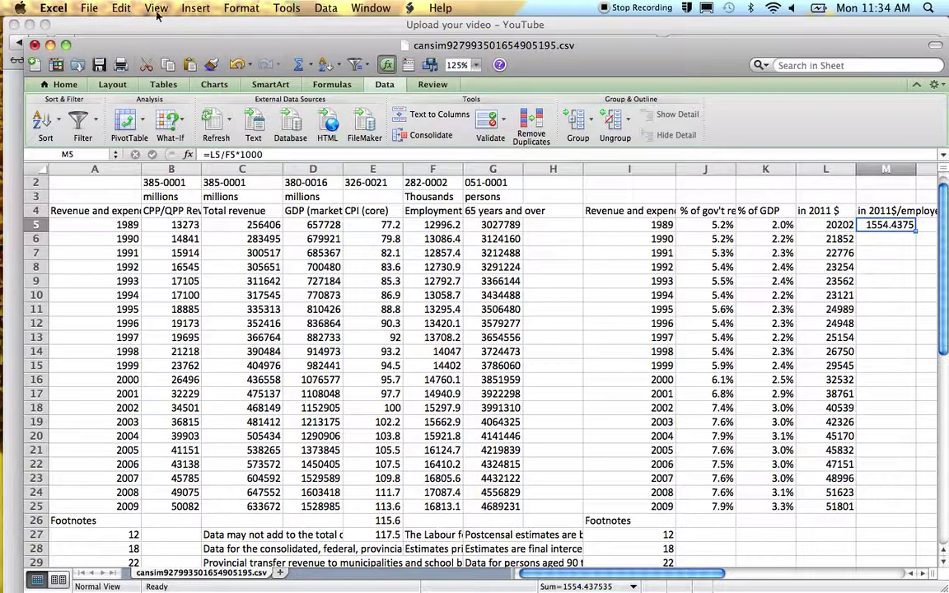
Format M5 as Currency with 0 decimal places, showing $1,554.
{"action": "left_click", "coordinate": [240, 9]}
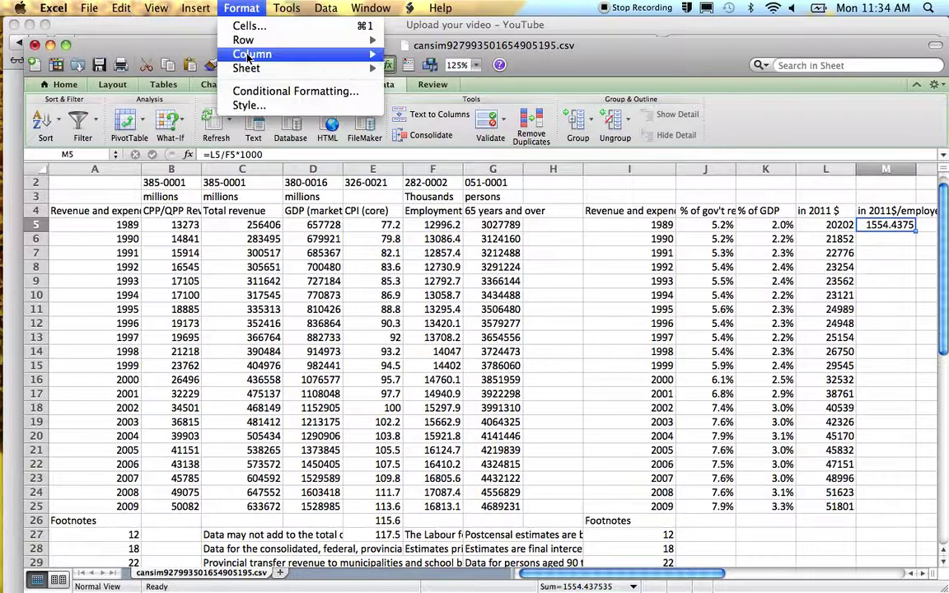
{"action": "mouse_move", "coordinate": [247, 55]}
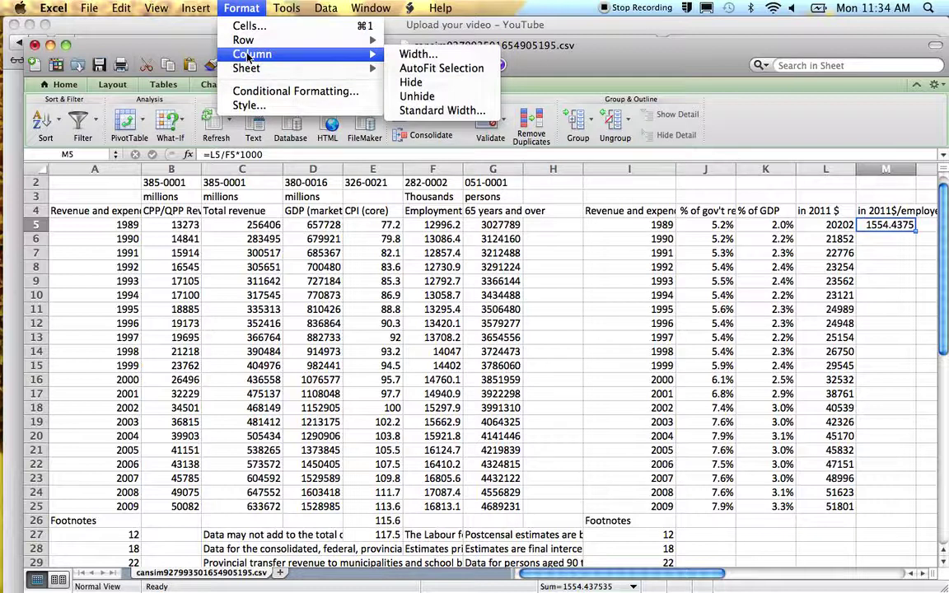
{"action": "left_click", "coordinate": [247, 26]}
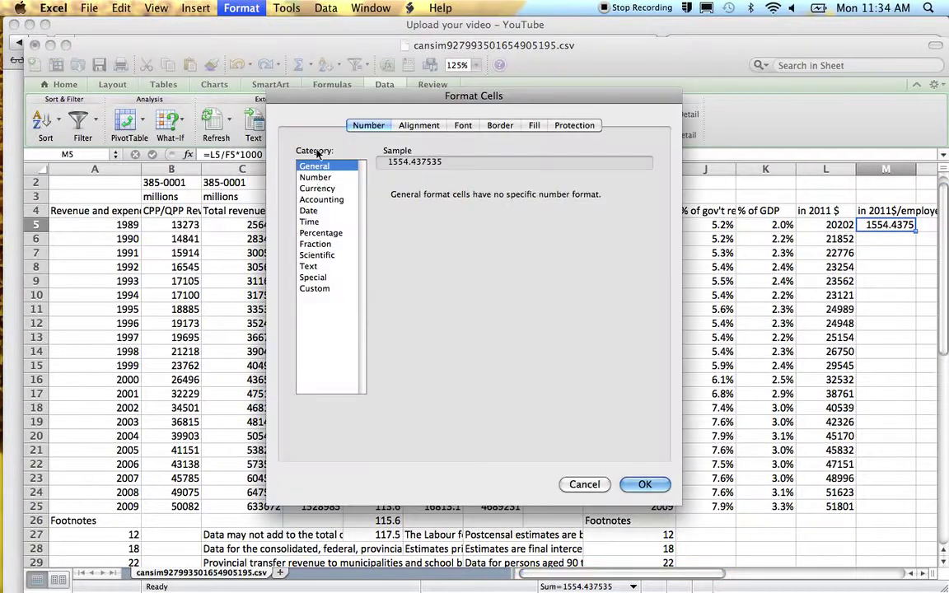
{"action": "left_click", "coordinate": [319, 188]}
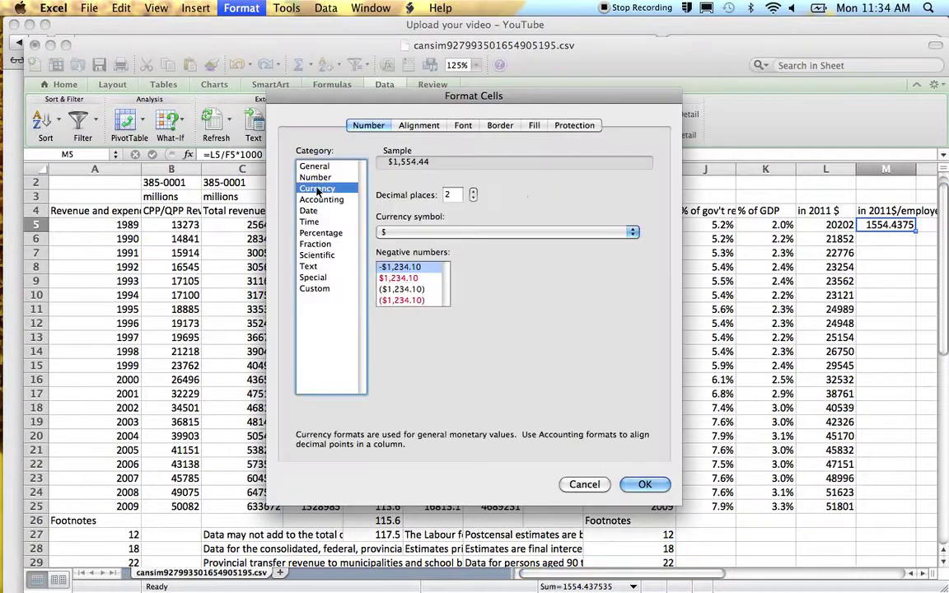
{"action": "left_click", "coordinate": [474, 199]}
{"action": "left_click", "coordinate": [474, 199]}
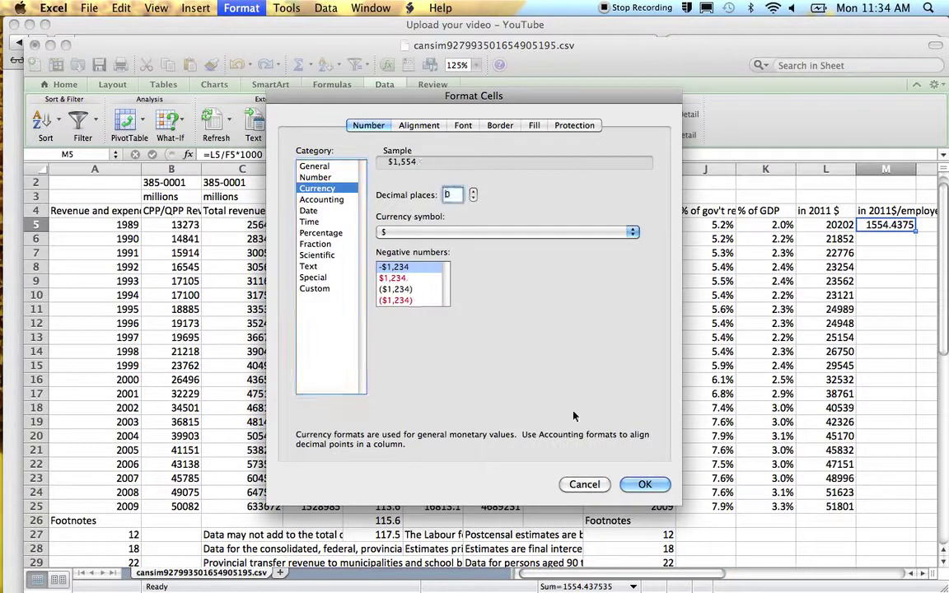
{"action": "left_click", "coordinate": [645, 485]}
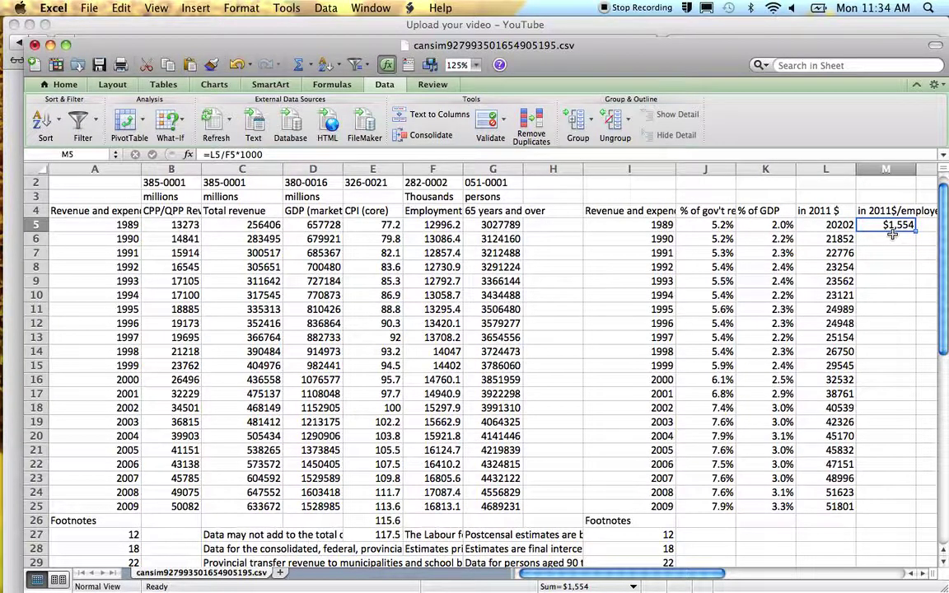
Copy M5's formula into M6:M25, giving $1,554 through $3,081 for 2009.
{"action": "key", "text": "super+c"}
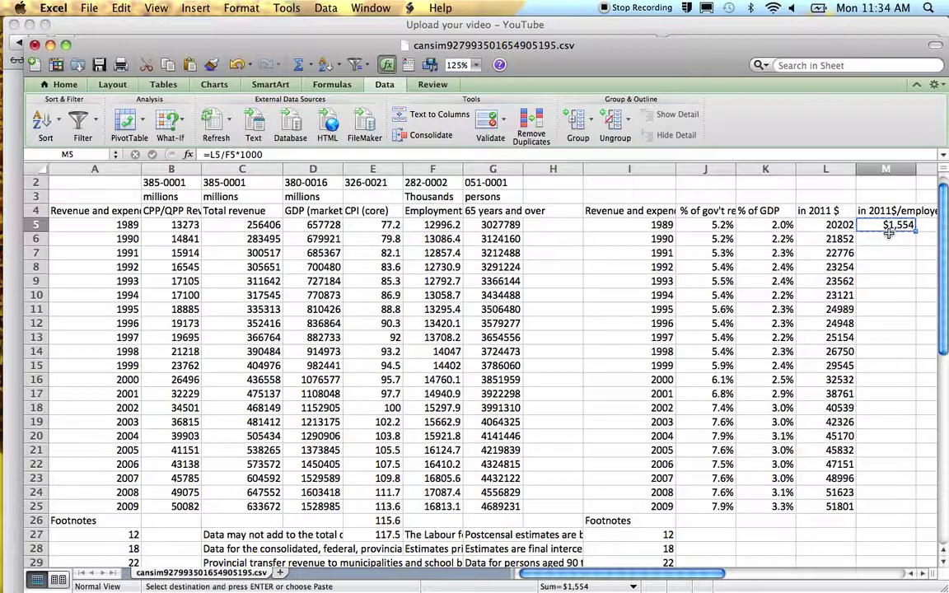
{"action": "left_click_drag", "start_coordinate": [886, 239], "coordinate": [885, 506]}
{"action": "key", "text": "super+v"}
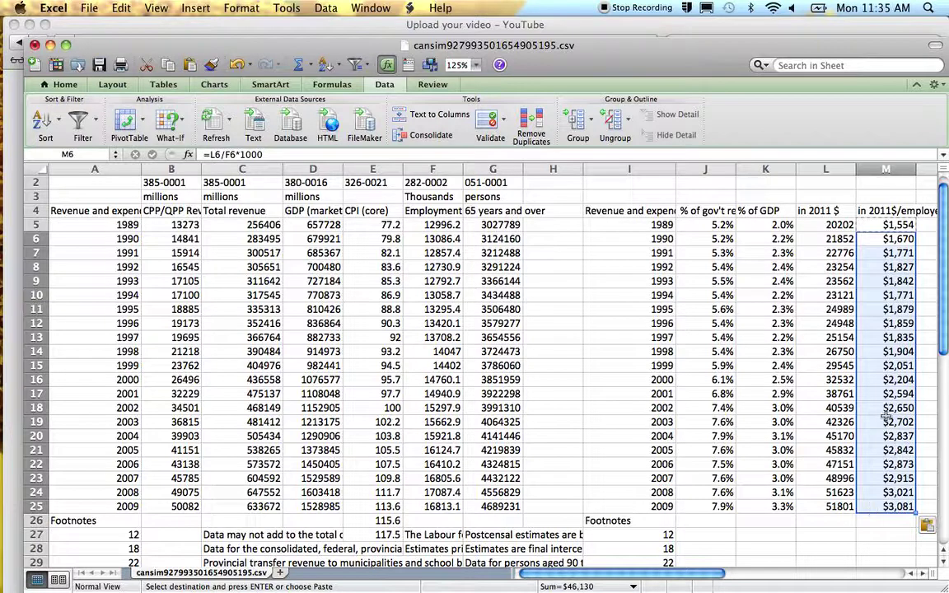
{"action": "left_click", "coordinate": [884, 224]}
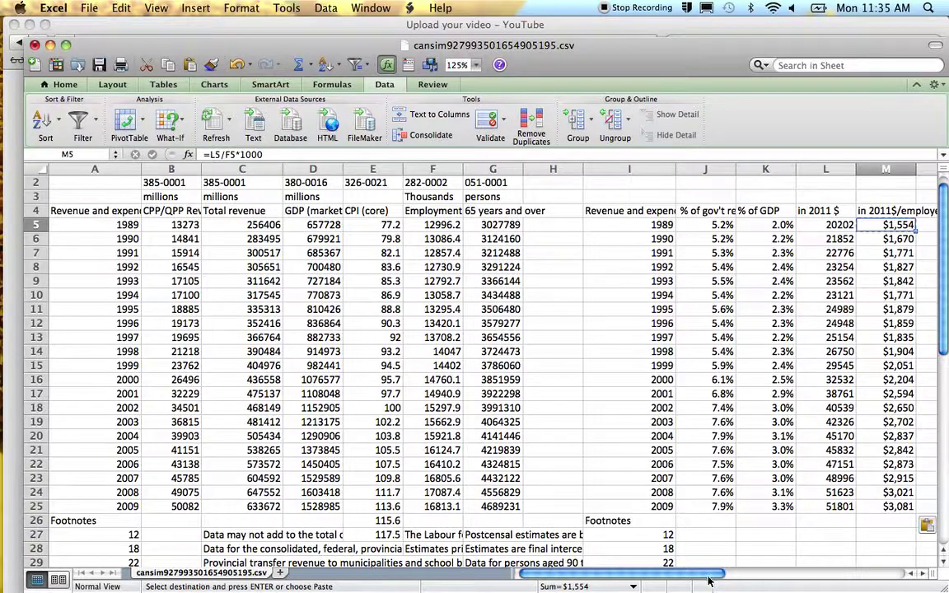
{"action": "left_click_drag", "start_coordinate": [709, 580], "coordinate": [718, 576]}
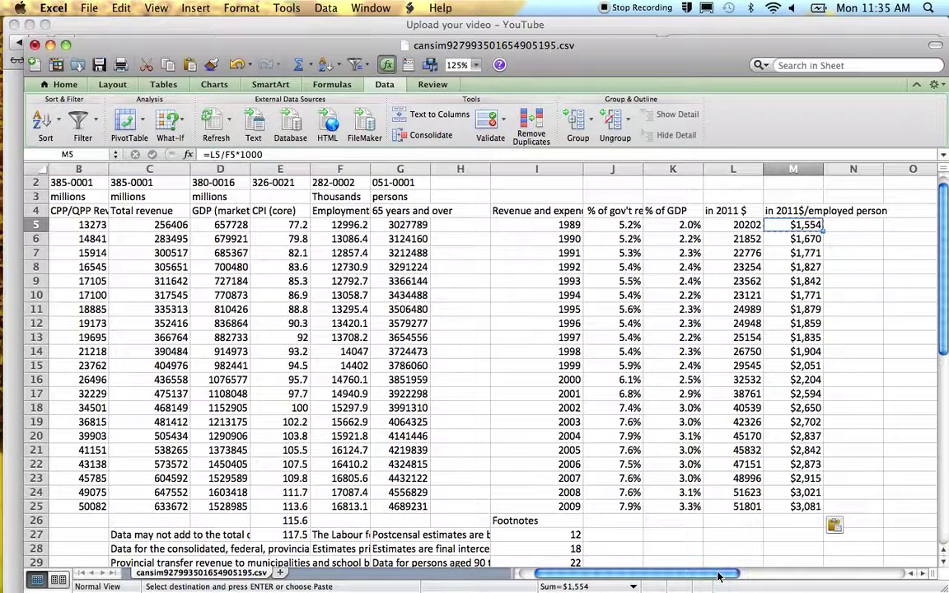
{"action": "left_click", "coordinate": [837, 228]}
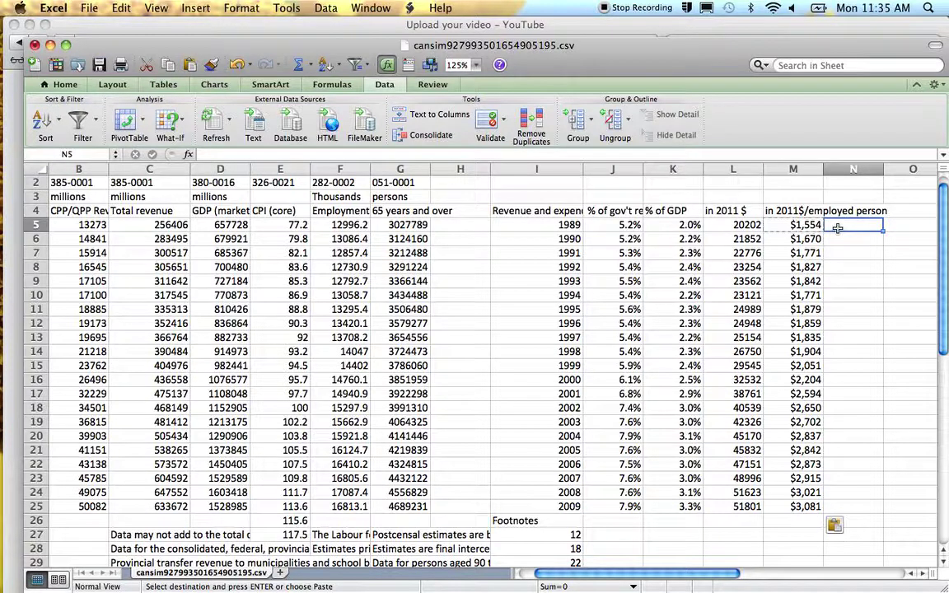
Enter =L5/G5*1000000 in N5, giving 6672.1232 per senior for 1989.
{"action": "type", "text": "="}
{"action": "key", "text": "Left"}
{"action": "key", "text": "Left"}
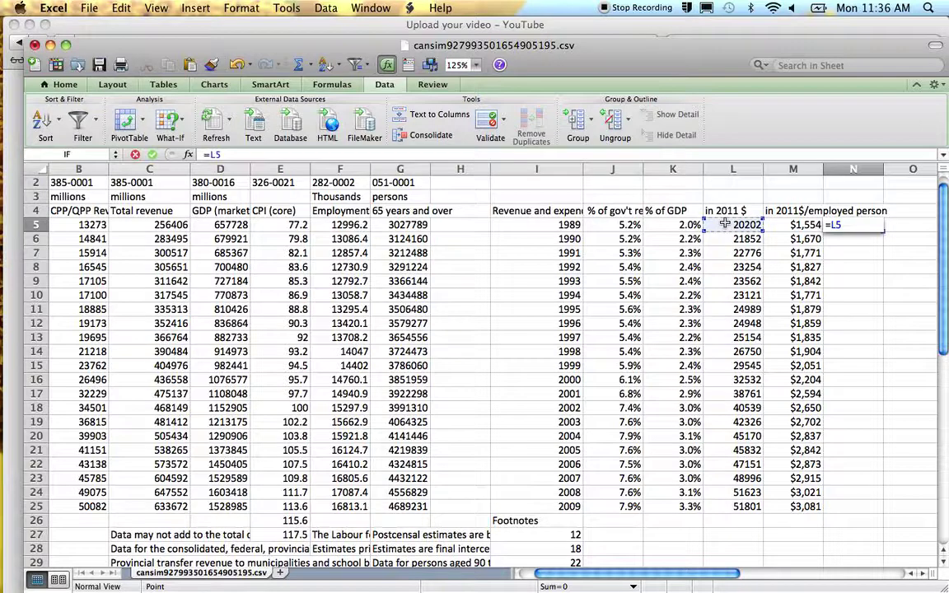
{"action": "type", "text": "/"}
{"action": "key", "text": "Left"}
{"action": "key", "text": "Left"}
{"action": "key", "text": "Left"}
{"action": "key", "text": "Left"}
{"action": "key", "text": "Left"}
{"action": "key", "text": "Left"}
{"action": "key", "text": "Left"}
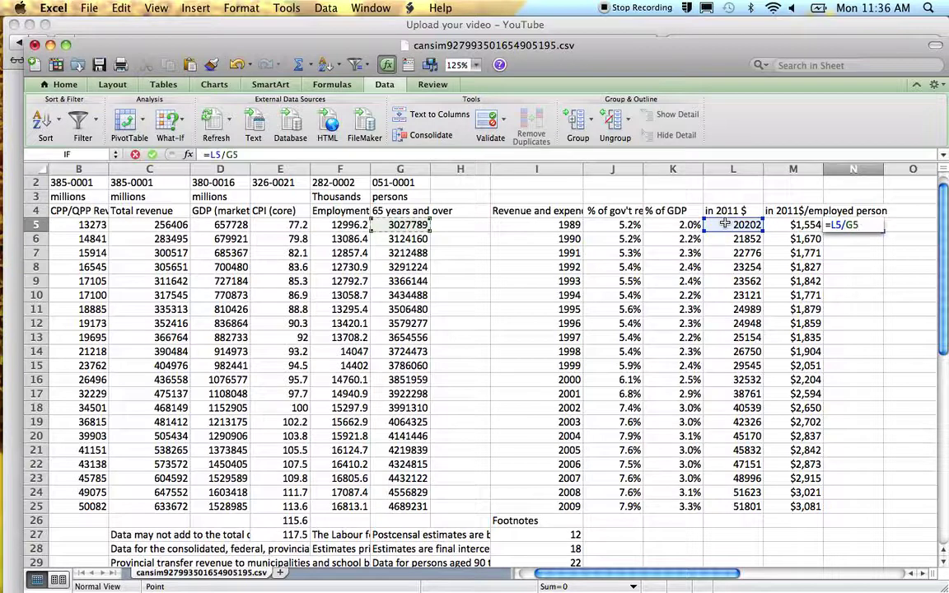
{"action": "type", "text": "*"}
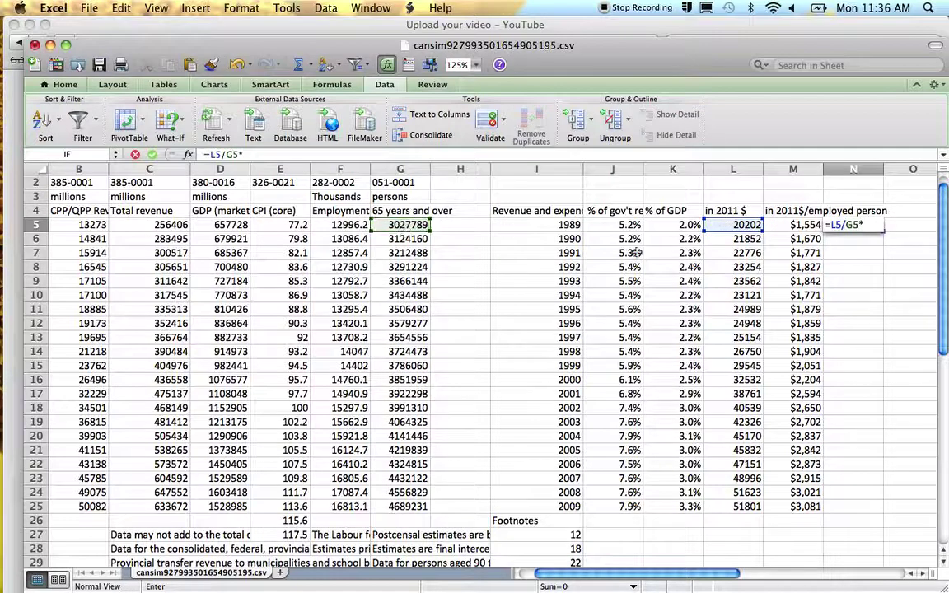
{"action": "type", "text": "1000"}
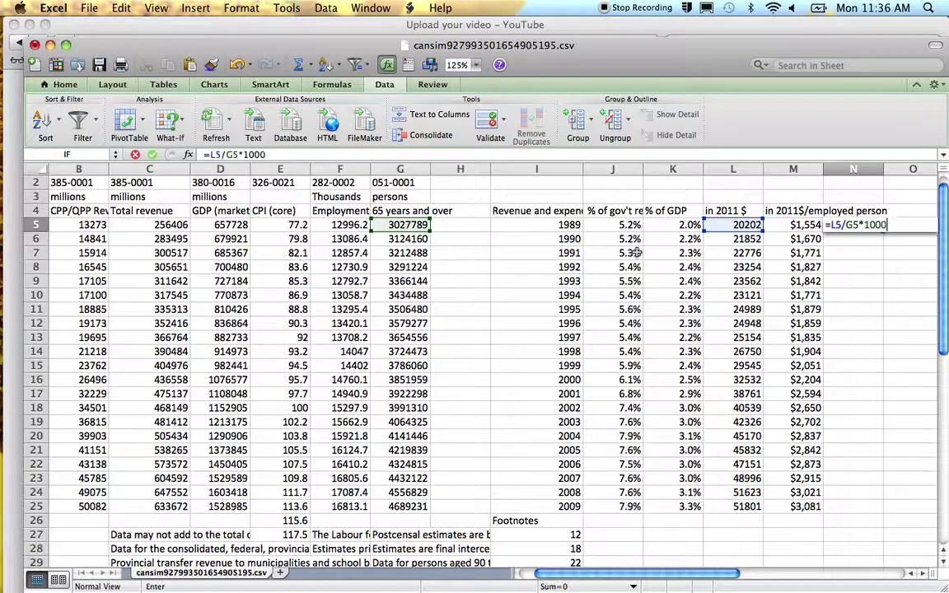
{"action": "type", "text": "000"}
{"action": "key", "text": "Return"}
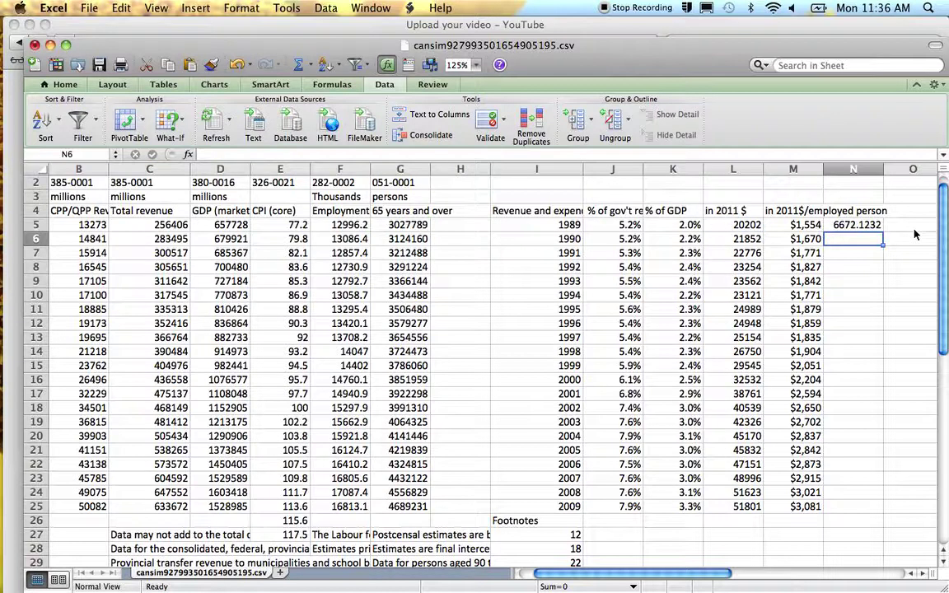
{"action": "left_click", "coordinate": [862, 225]}
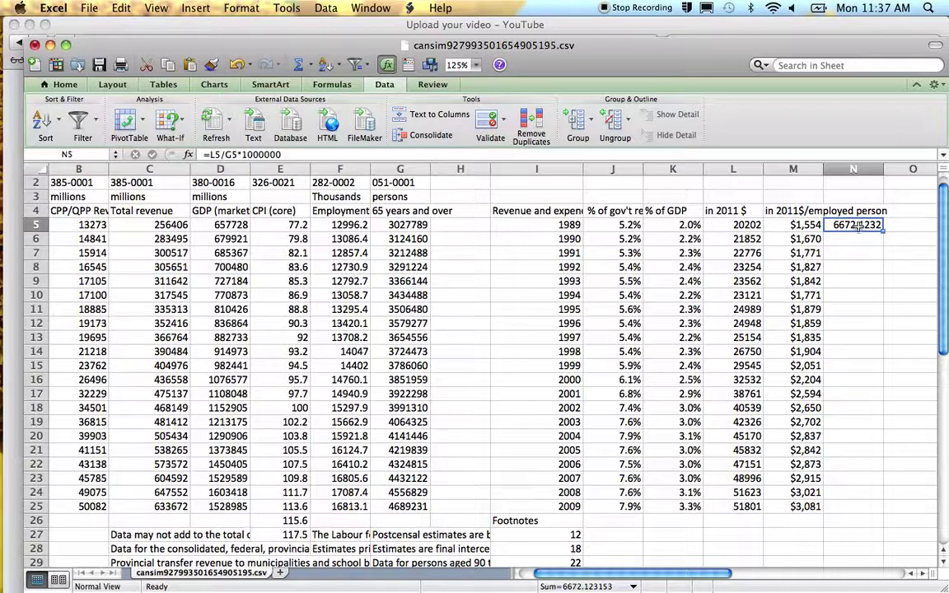
Copy N5's per-senior formula into N6:N25.
{"action": "key", "text": "super+c"}
{"action": "left_click_drag", "start_coordinate": [854, 239], "coordinate": [836, 501]}
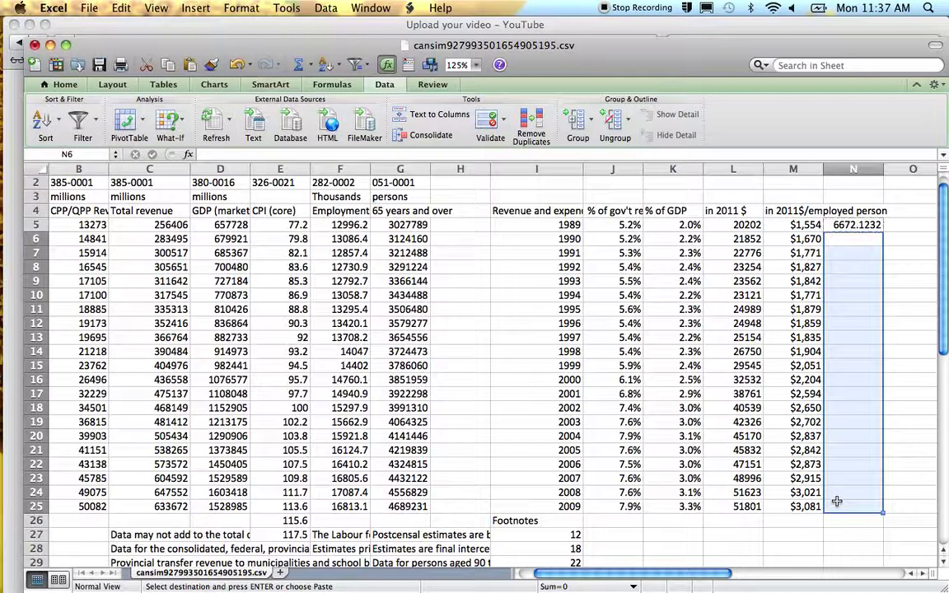
{"action": "key", "text": "super+v"}
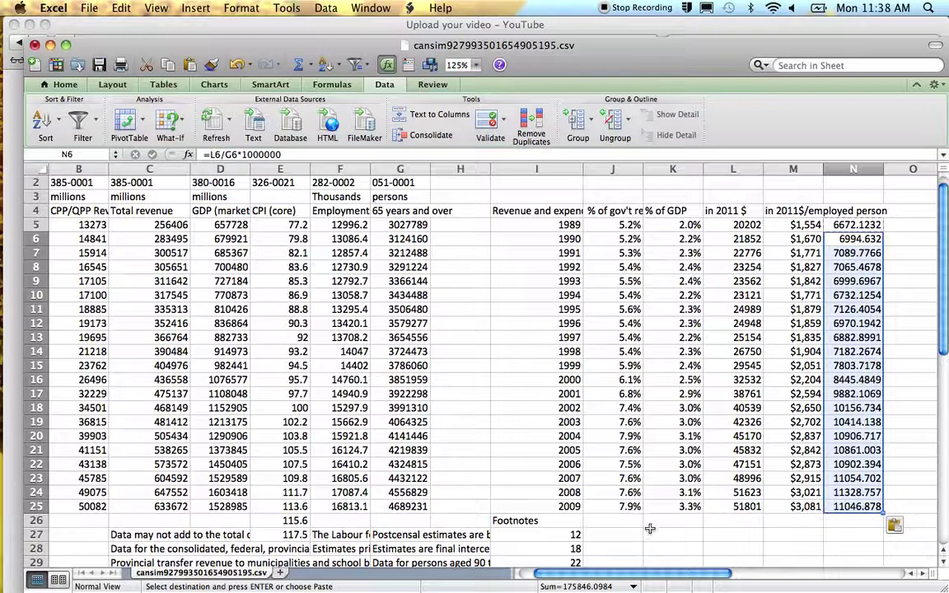
{"action": "left_click", "coordinate": [633, 519]}
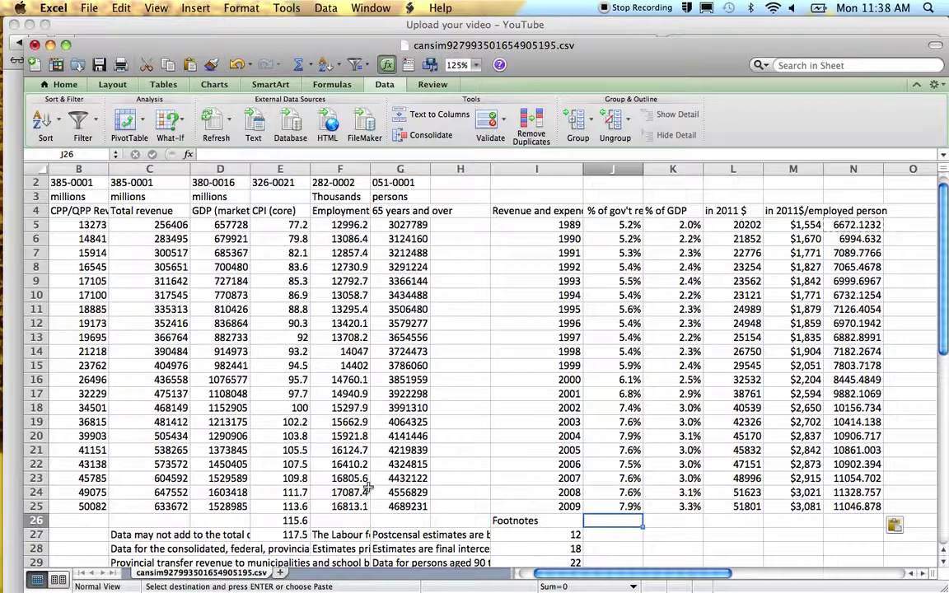
{"action": "scroll", "coordinate": [368, 488], "scroll_direction": "left", "scroll_amount": 2}
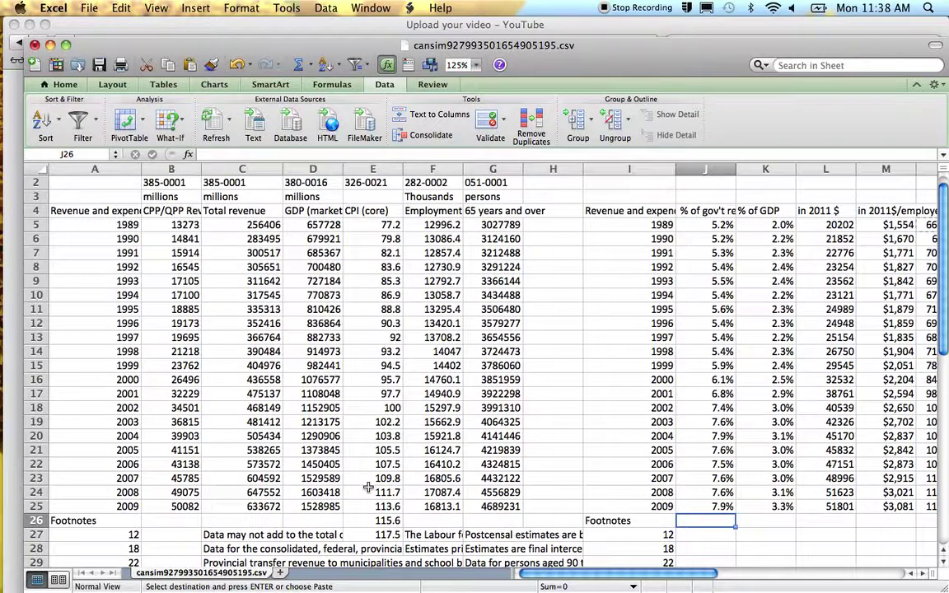
{"action": "scroll", "coordinate": [369, 488], "scroll_direction": "up", "scroll_amount": 1}
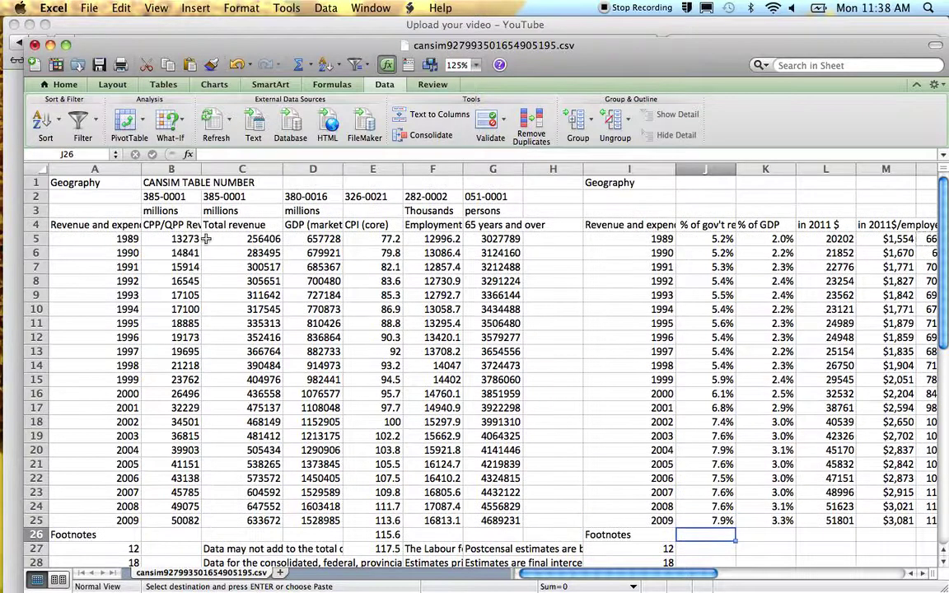
{"action": "left_click", "coordinate": [175, 169]}
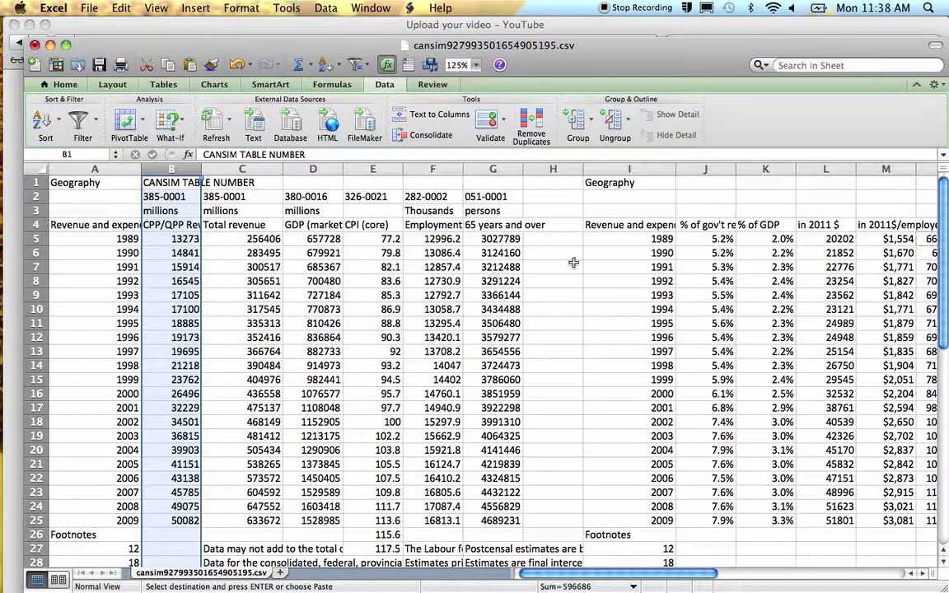
{"action": "scroll", "coordinate": [573, 262], "scroll_direction": "right", "scroll_amount": 2}
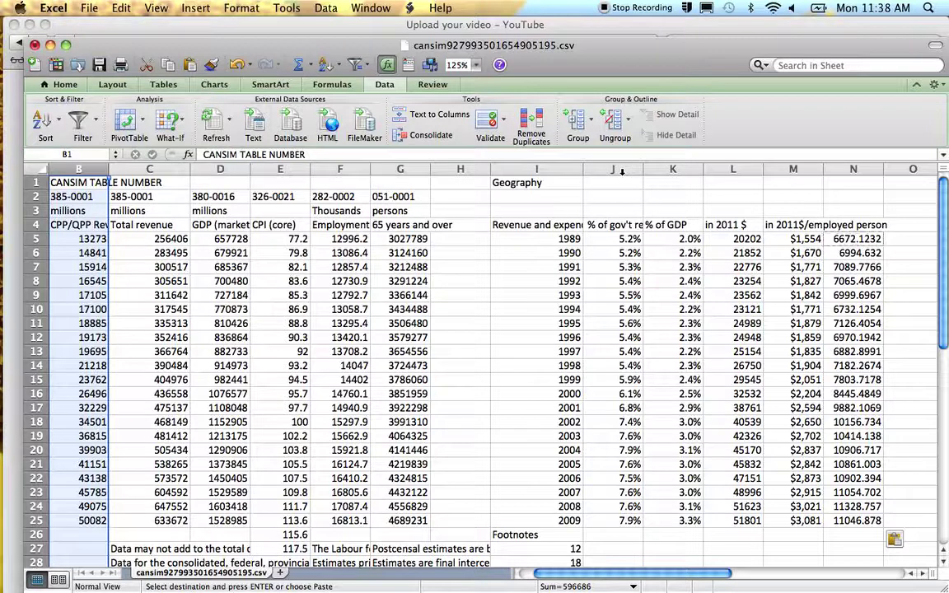
{"action": "left_click", "coordinate": [622, 171]}
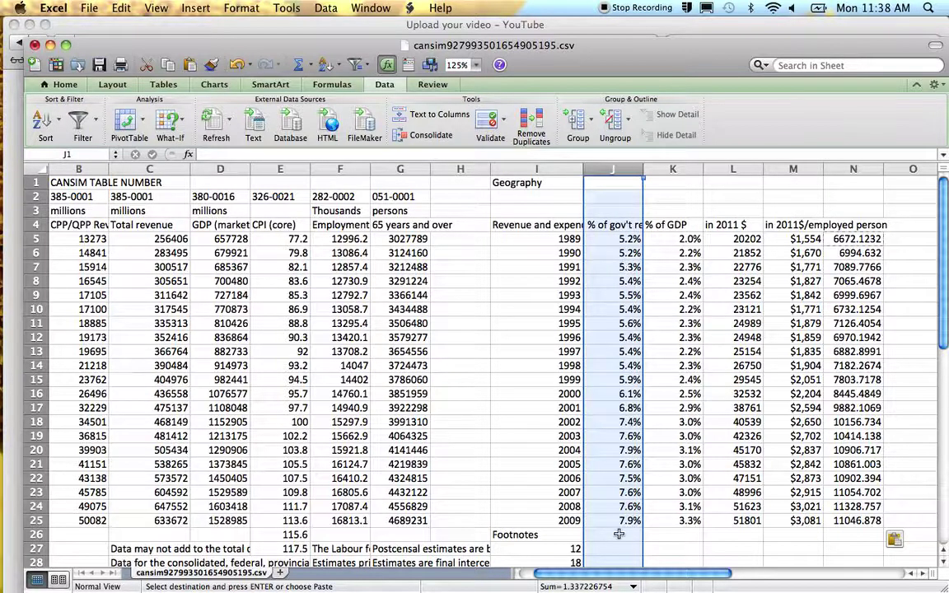
{"action": "left_click", "coordinate": [675, 168]}
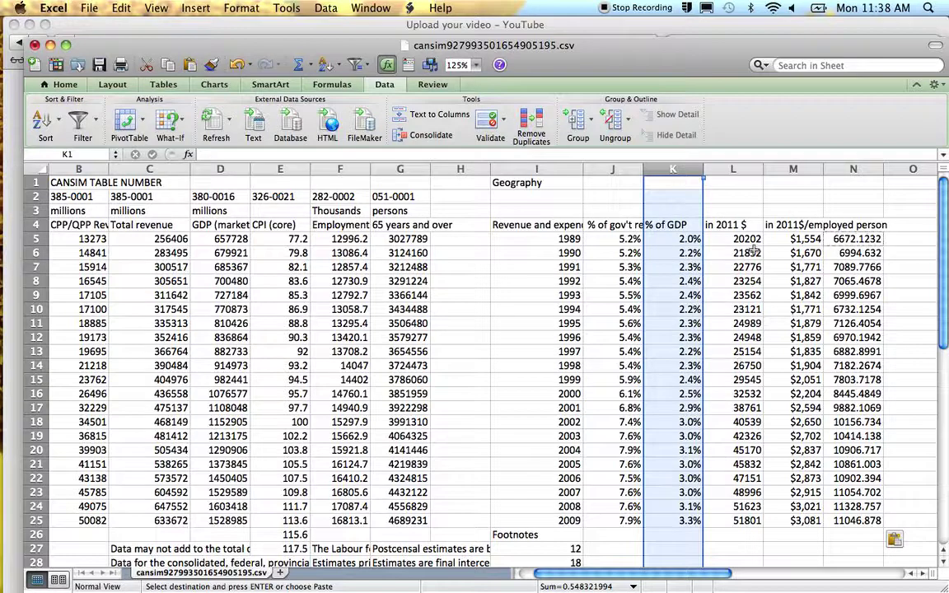
{"action": "left_click", "coordinate": [735, 180]}
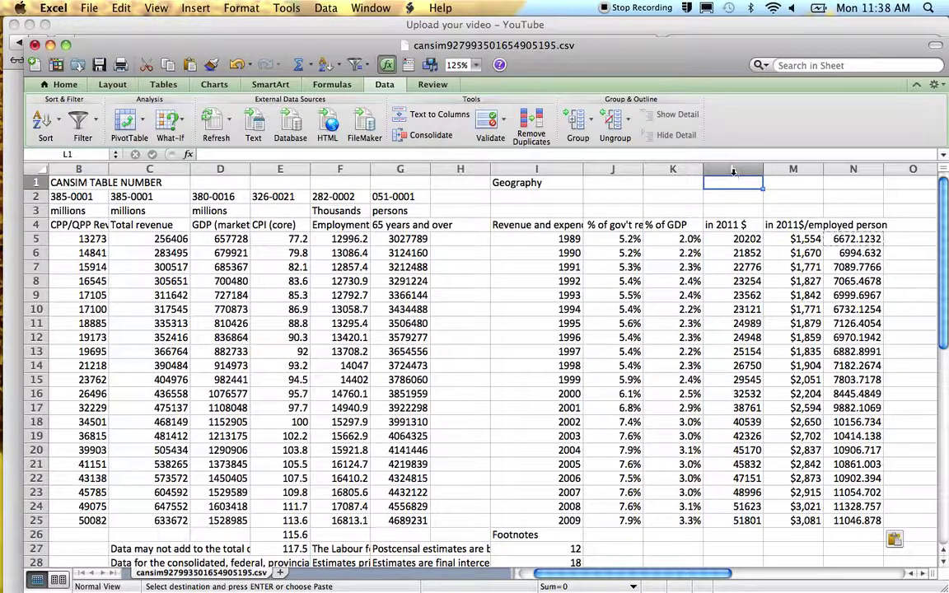
{"action": "left_click", "coordinate": [733, 171]}
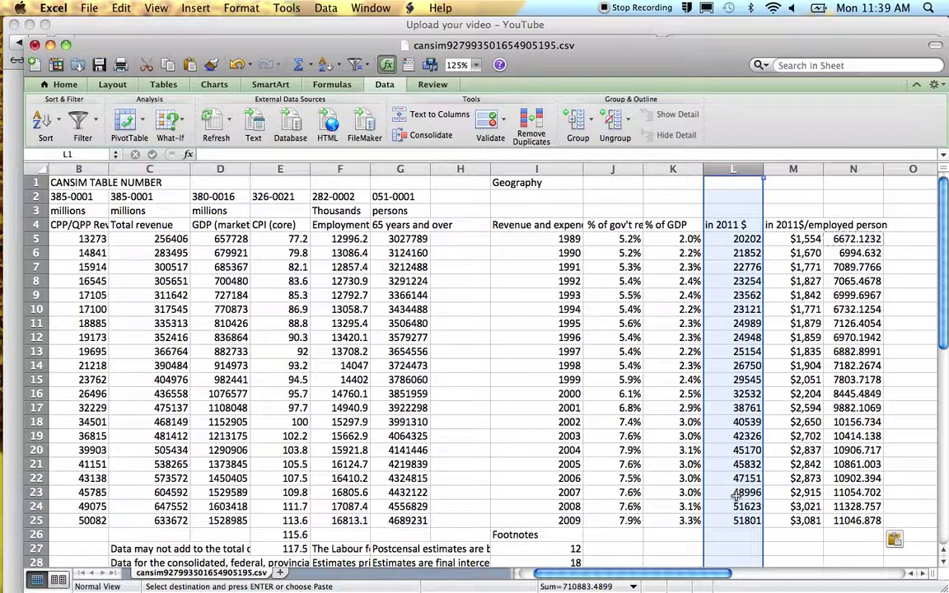
{"action": "left_click", "coordinate": [794, 169]}
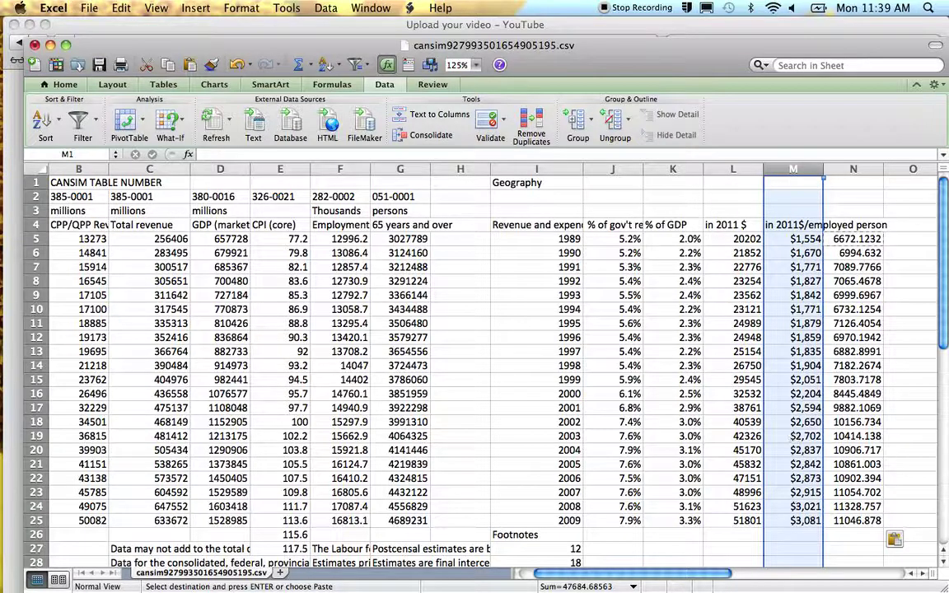
{"action": "left_click", "coordinate": [857, 168]}
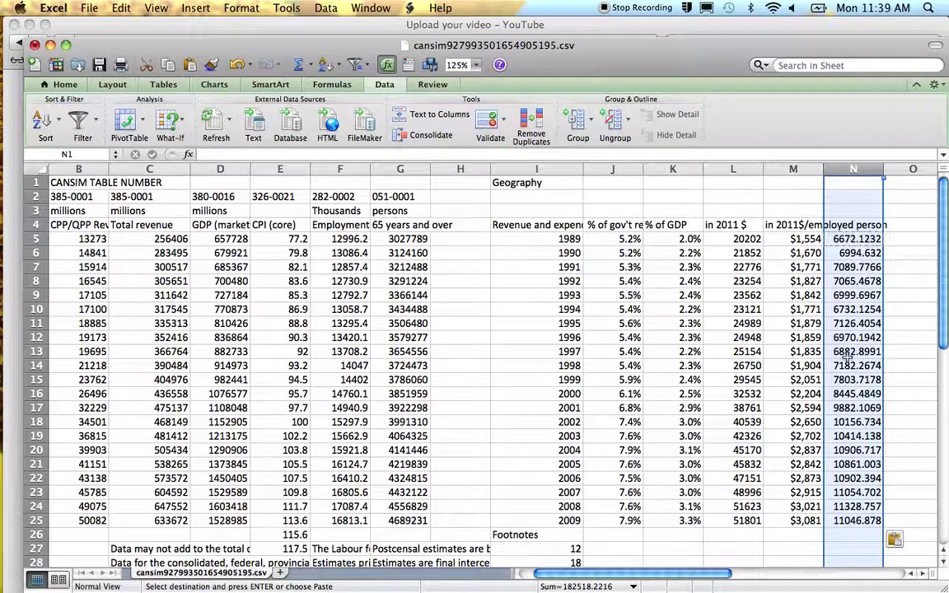
{"action": "left_click", "coordinate": [847, 537]}
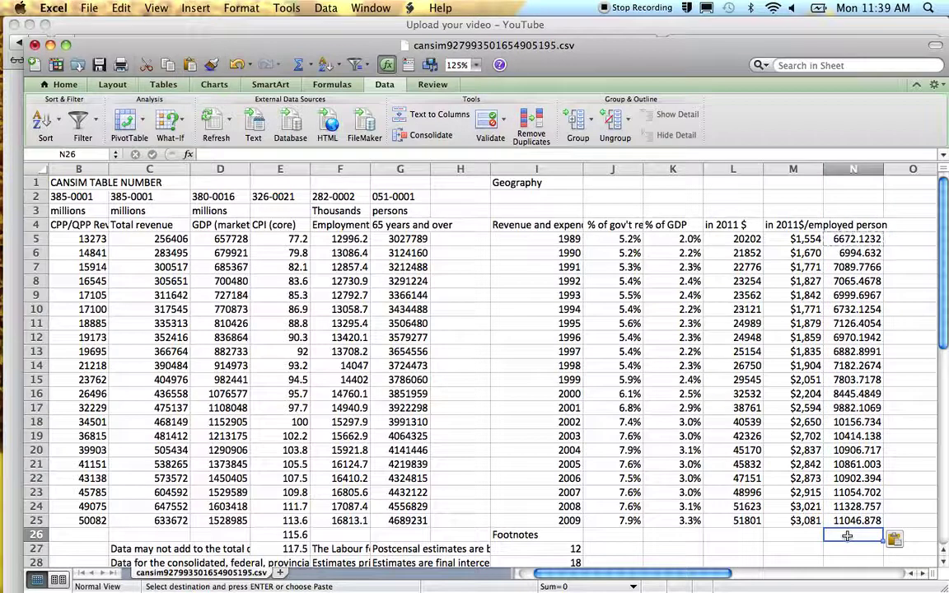